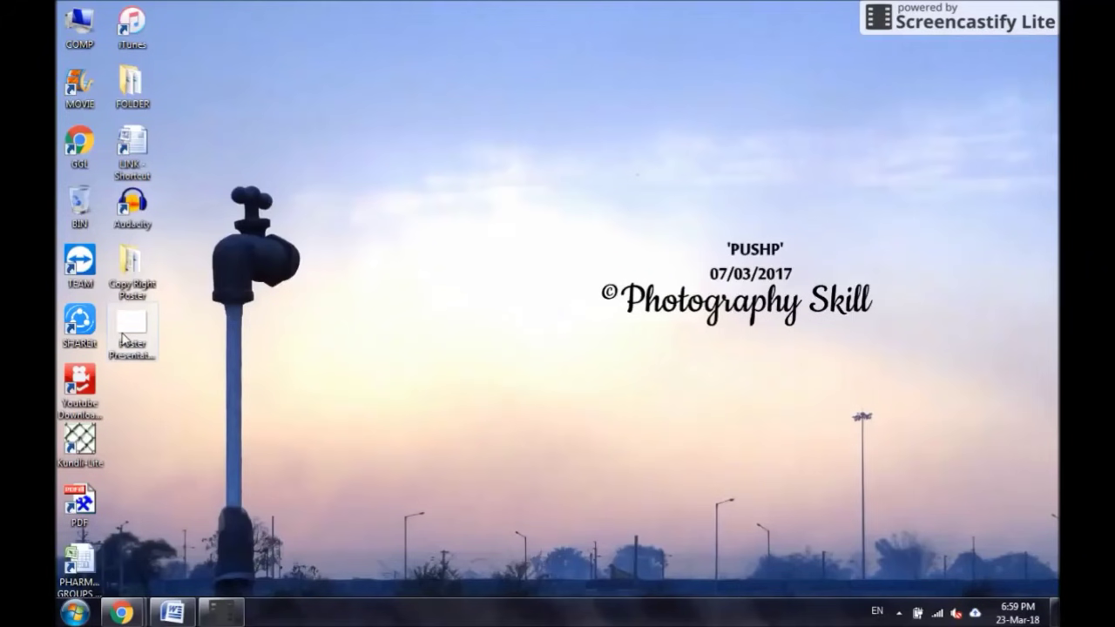
- Open the Poster Presentation file from the desktop in PowerPoint
double_click(129, 331)
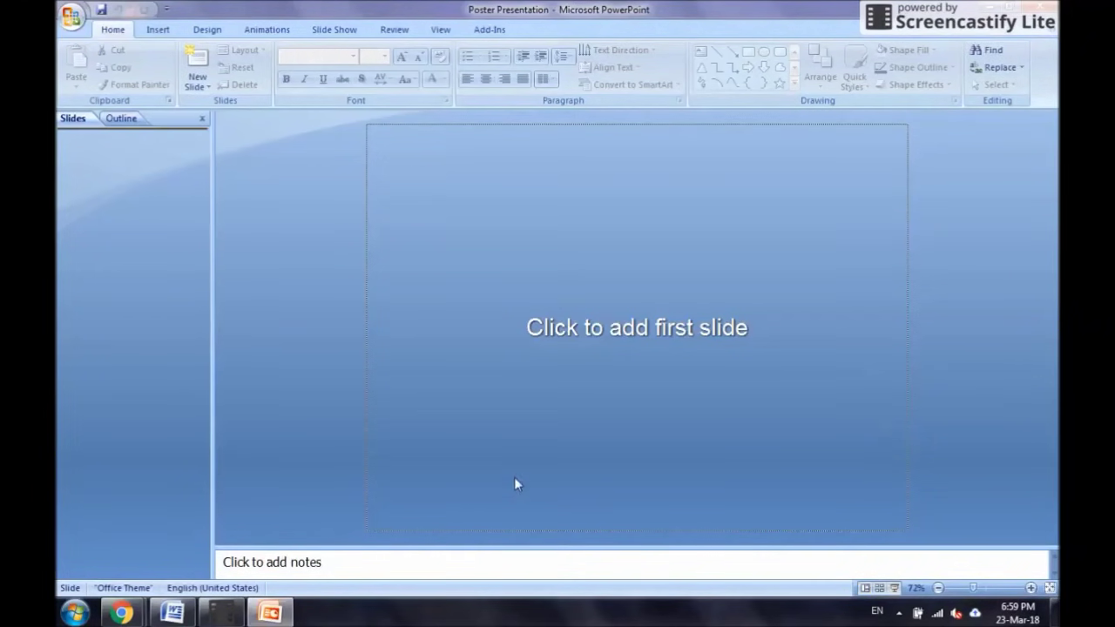
- Add the first slide and switch it to the Blank layout
left_click(590, 324)
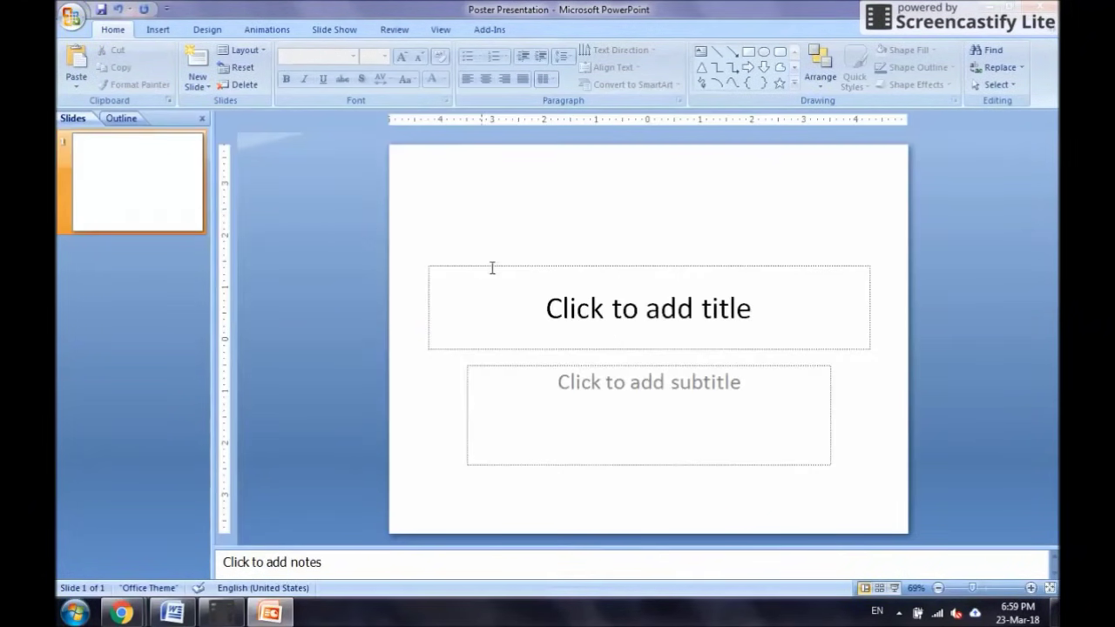
left_click(243, 50)
left_click(266, 293)
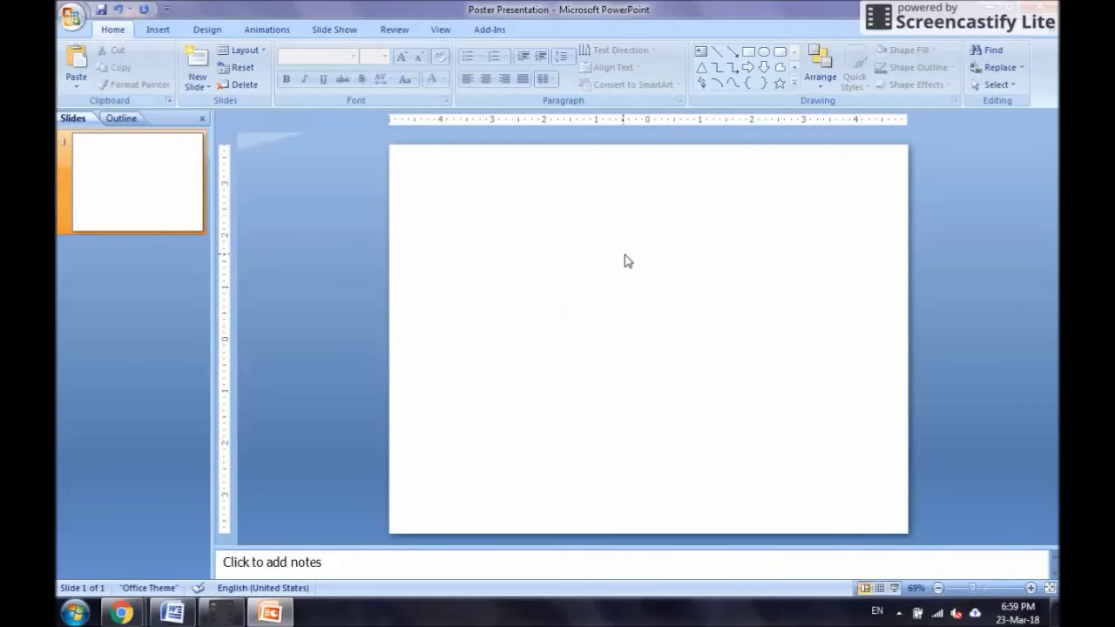
left_click(206, 29)
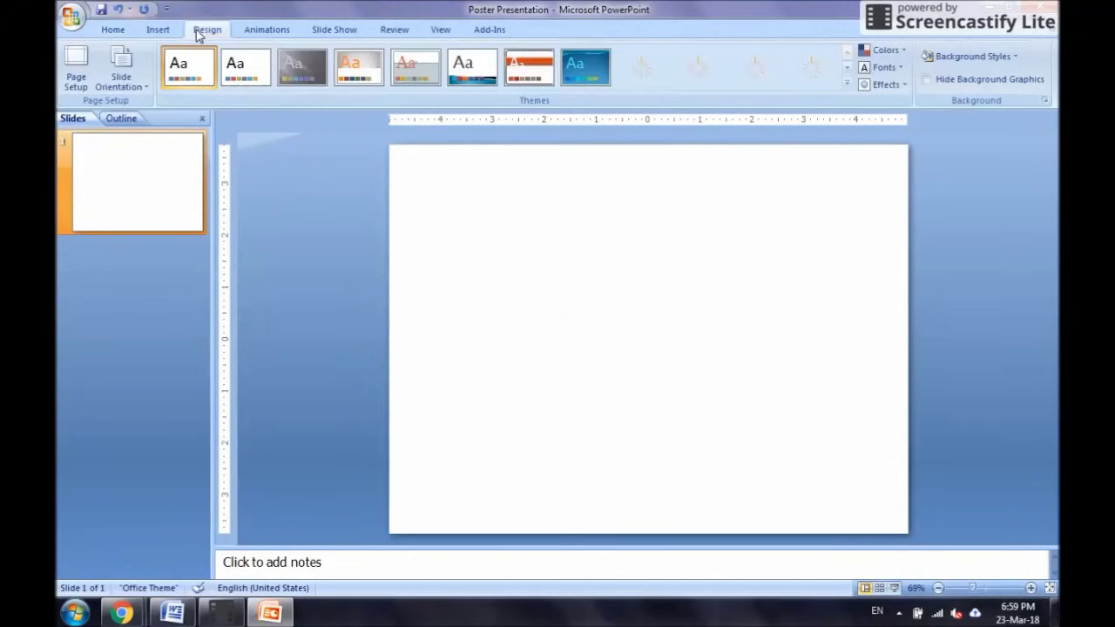
- Resize the slide to 37 × 37 inches and zoom so the whole poster fits the window
left_click(75, 70)
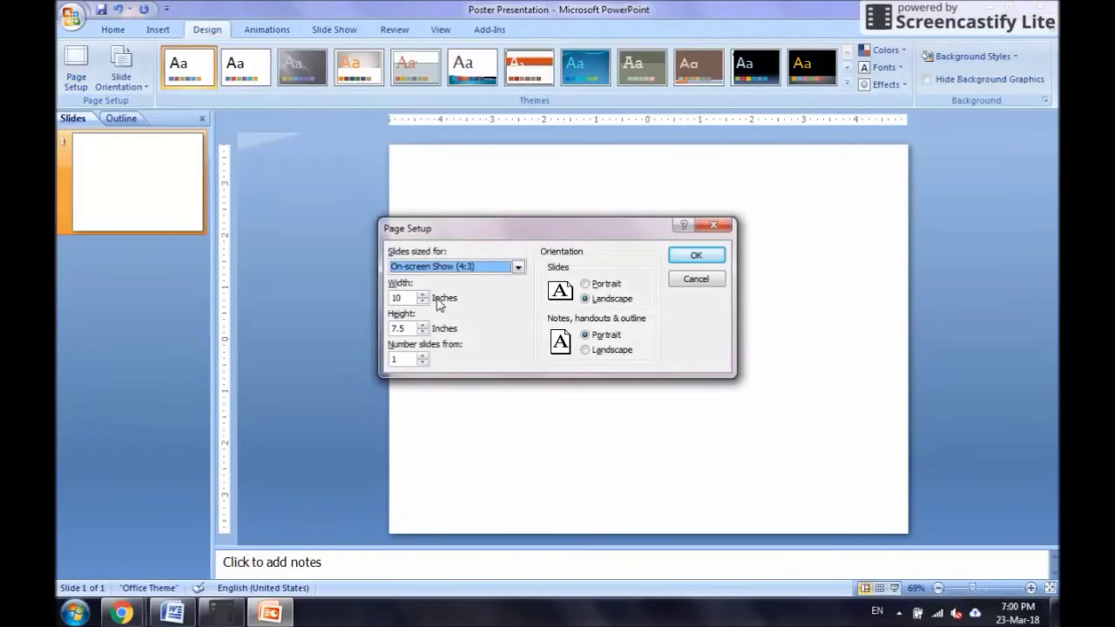
left_click_drag(411, 296, 378, 301)
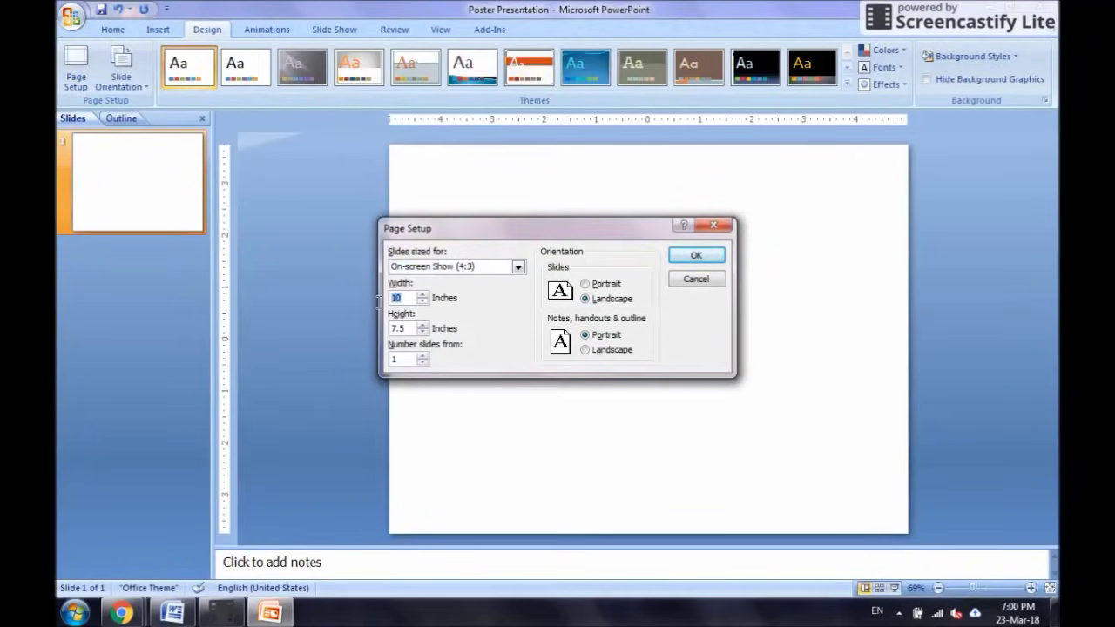
type("37")
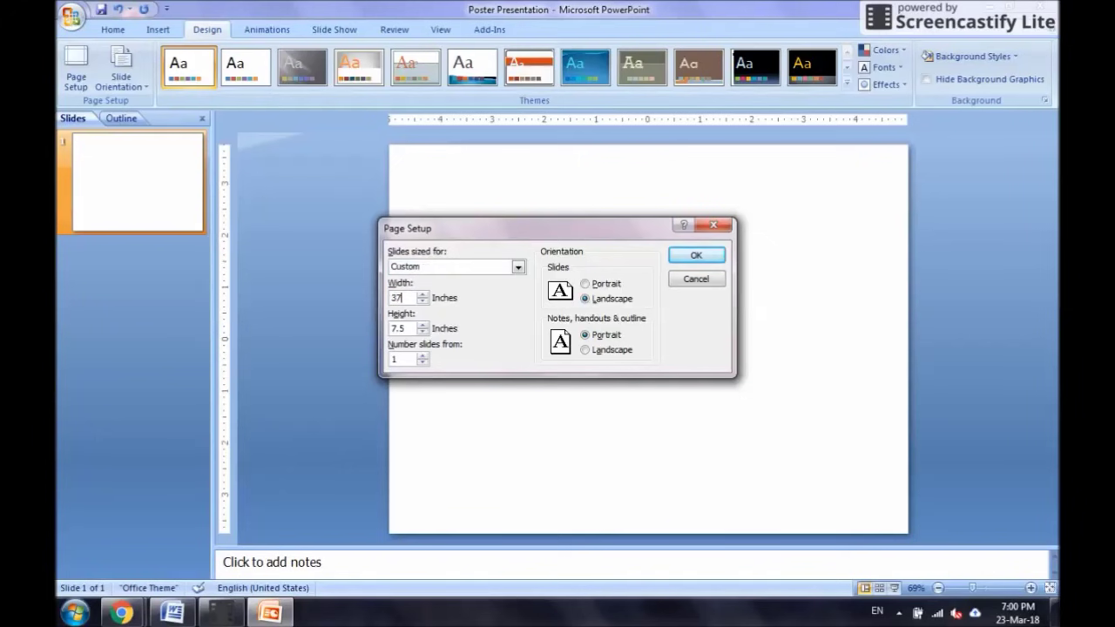
left_click_drag(408, 328, 376, 329)
type("37")
left_click(698, 257)
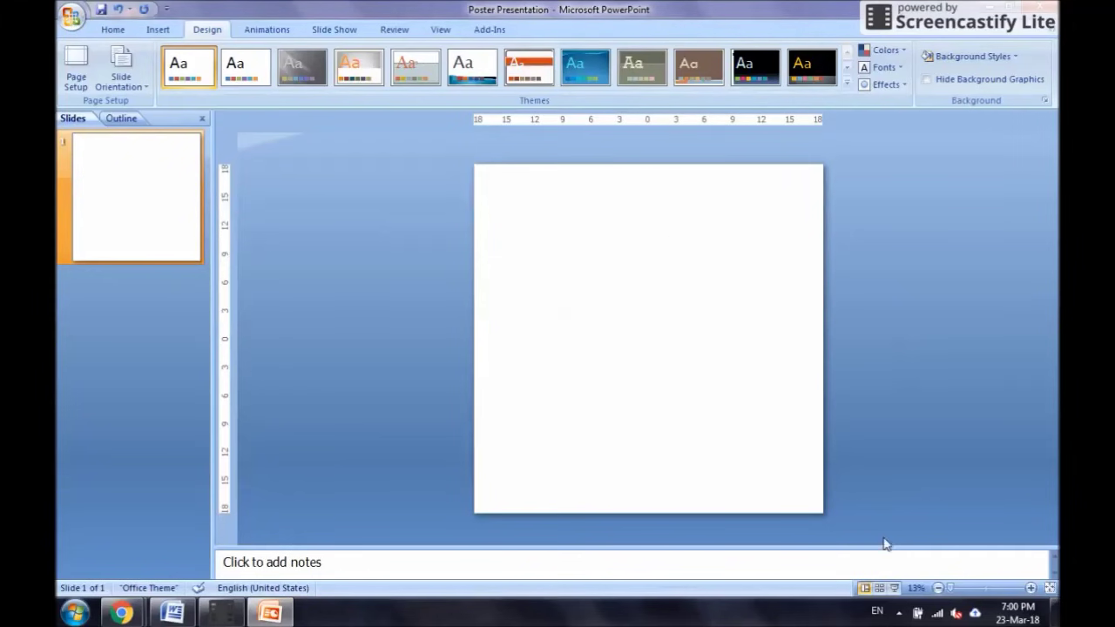
left_click(1031, 588)
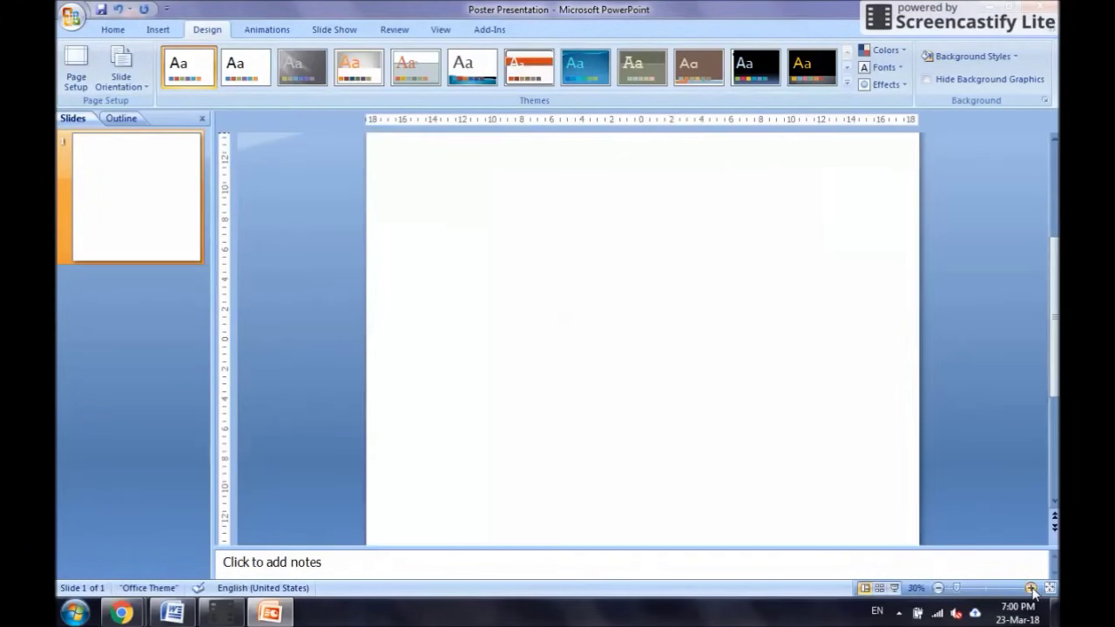
left_click(1031, 588)
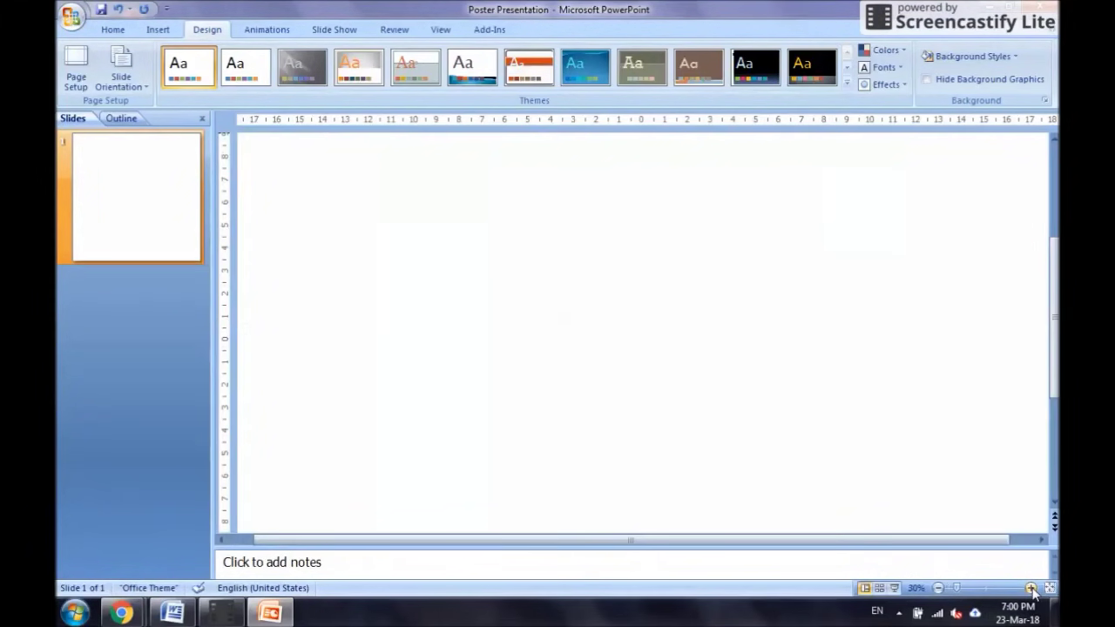
left_click(938, 588)
left_click(938, 588)
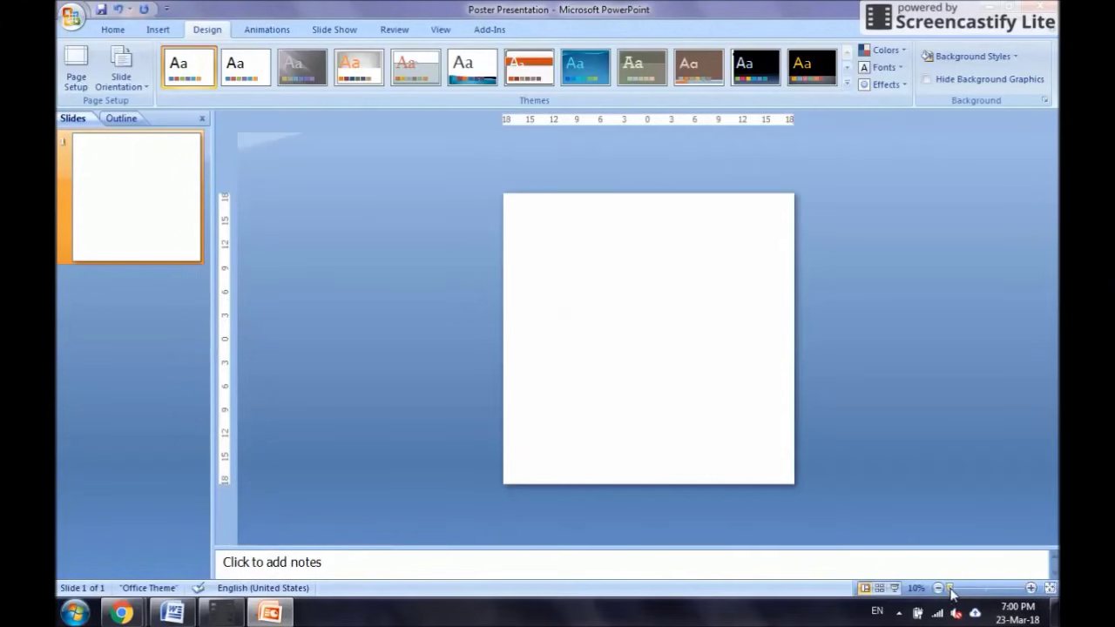
left_click_drag(950, 592, 953, 593)
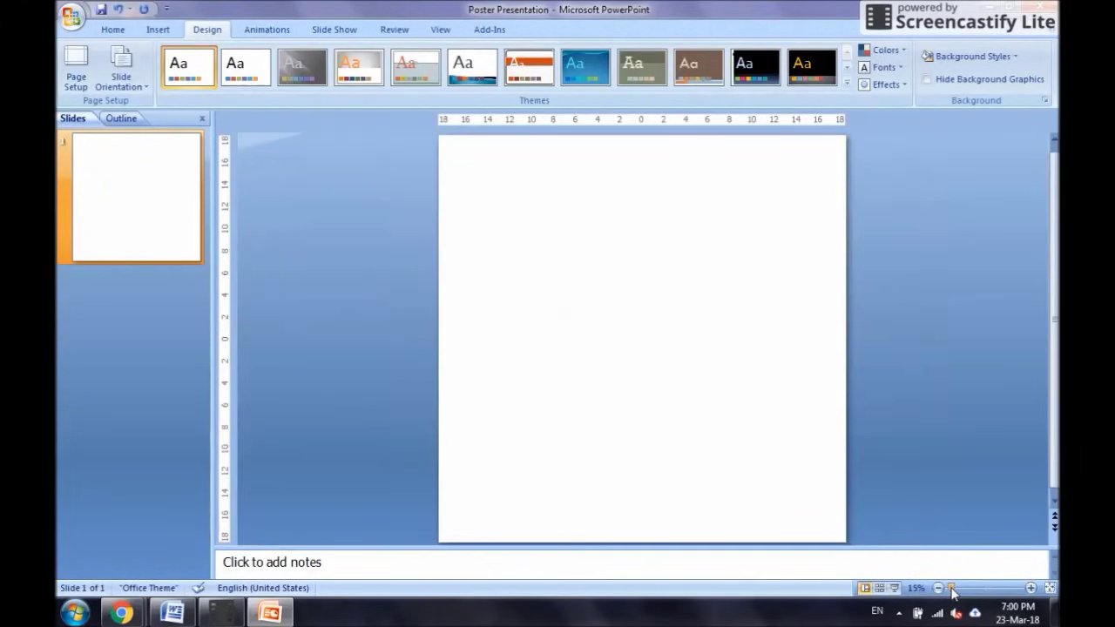
scroll(791, 314, "up", 1)
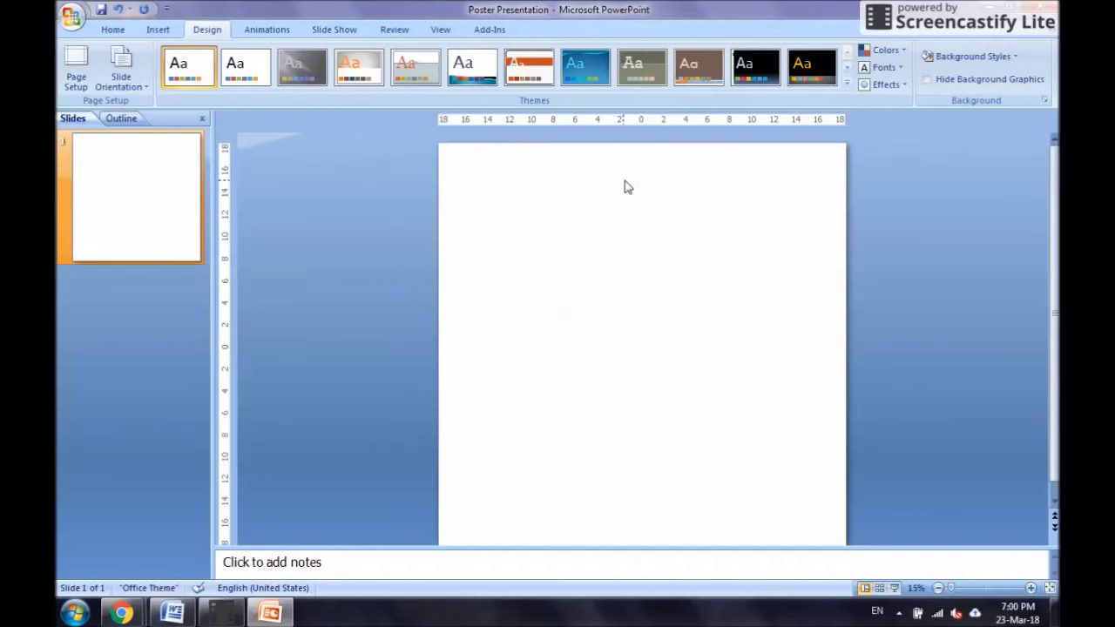
left_click(117, 30)
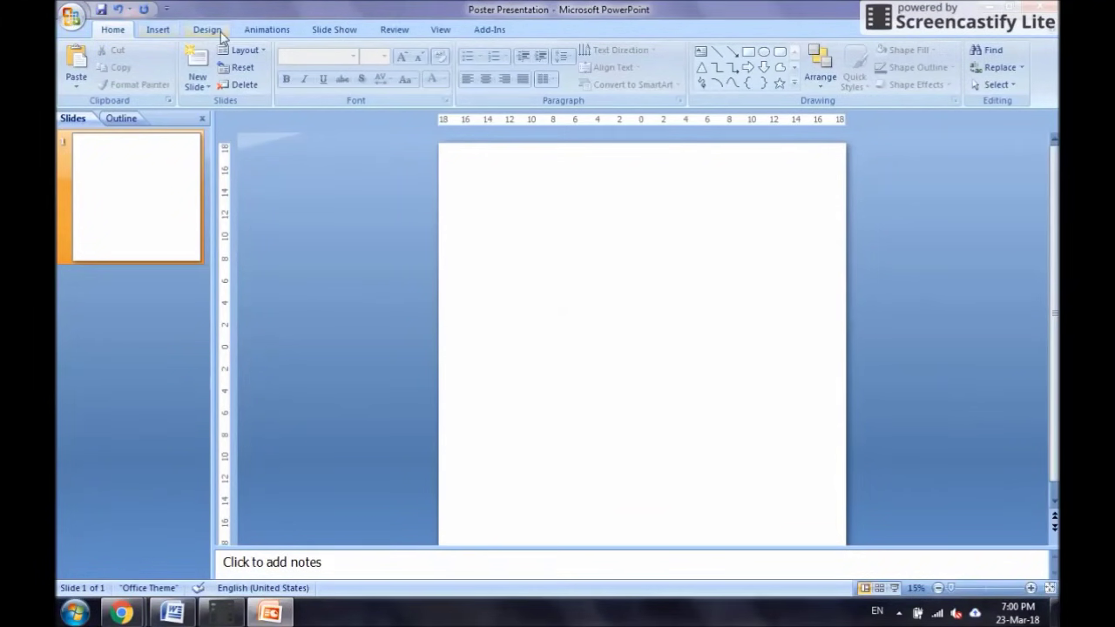
- Draw a wide text box across the slide top with centred text 'Title of the Poster'
left_click(160, 32)
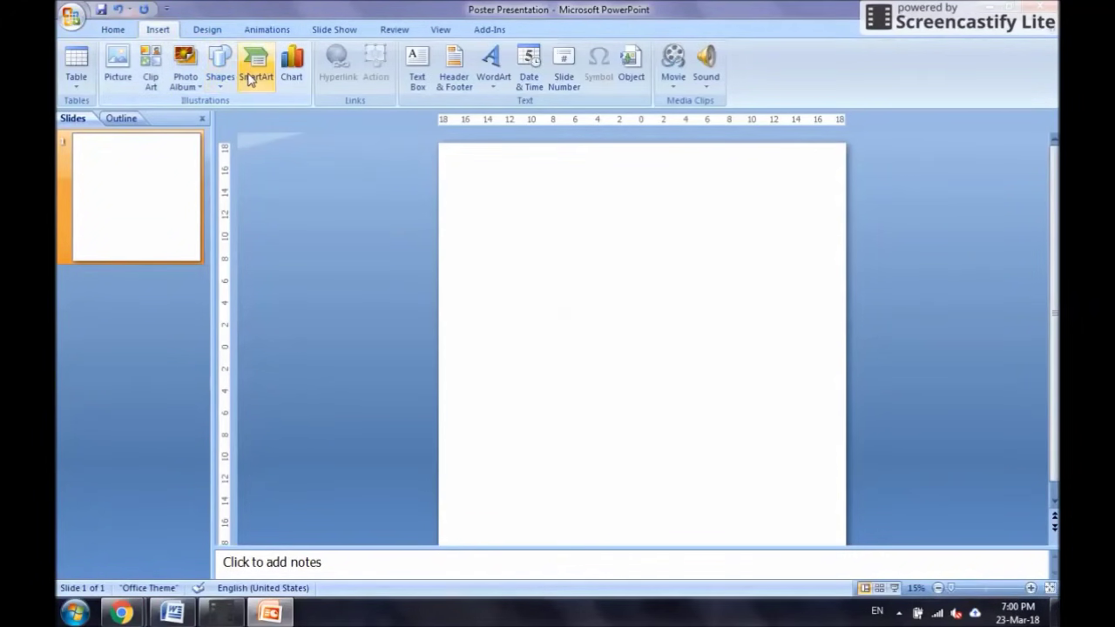
left_click(415, 63)
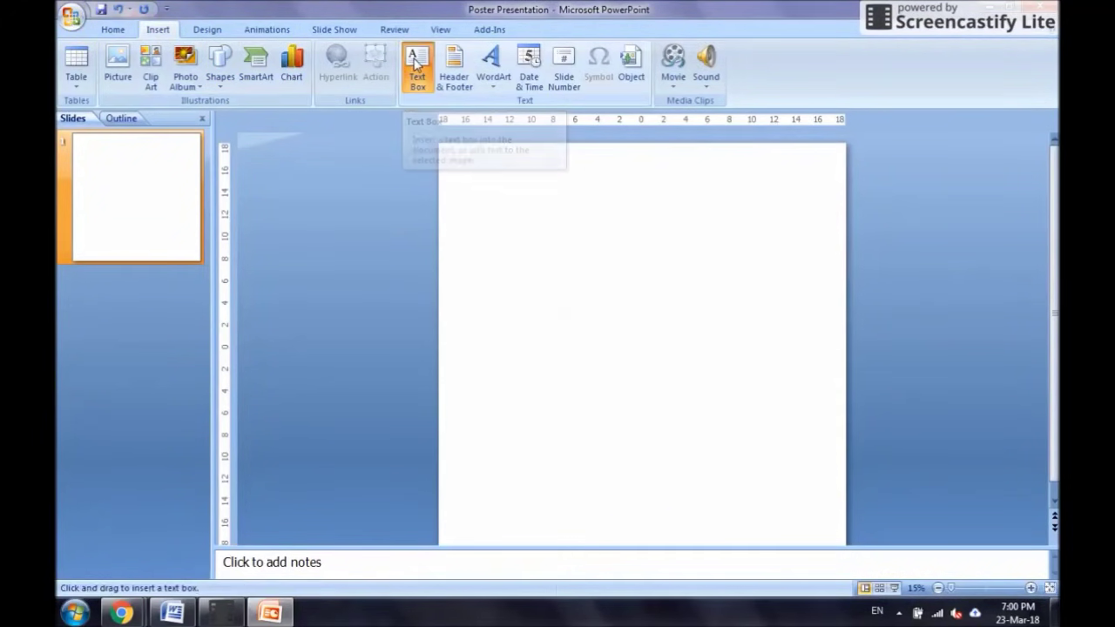
mouse_move(459, 157)
left_mouse_down()
mouse_move(511, 179)
mouse_move(832, 200)
left_mouse_up()
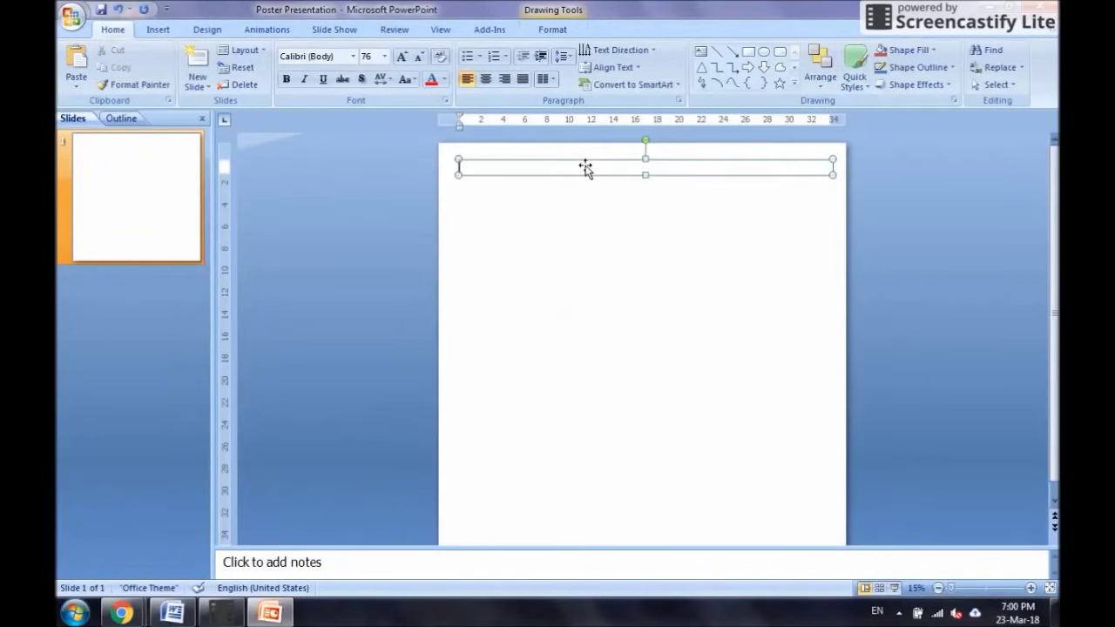
type("Title of the Poster")
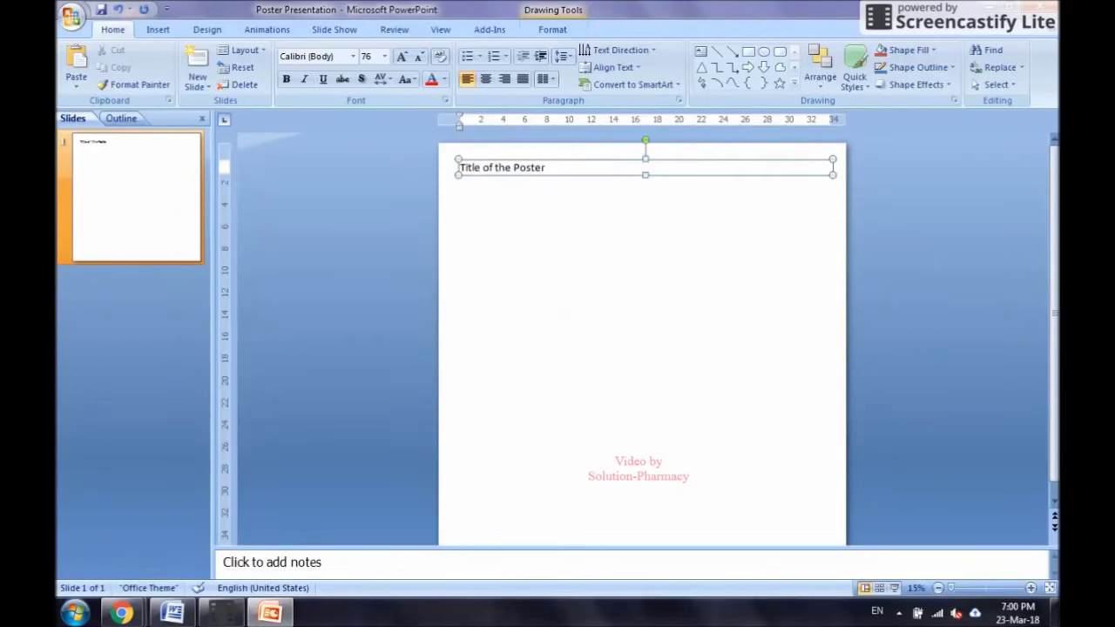
key("ctrl+a")
key("ctrl+e")
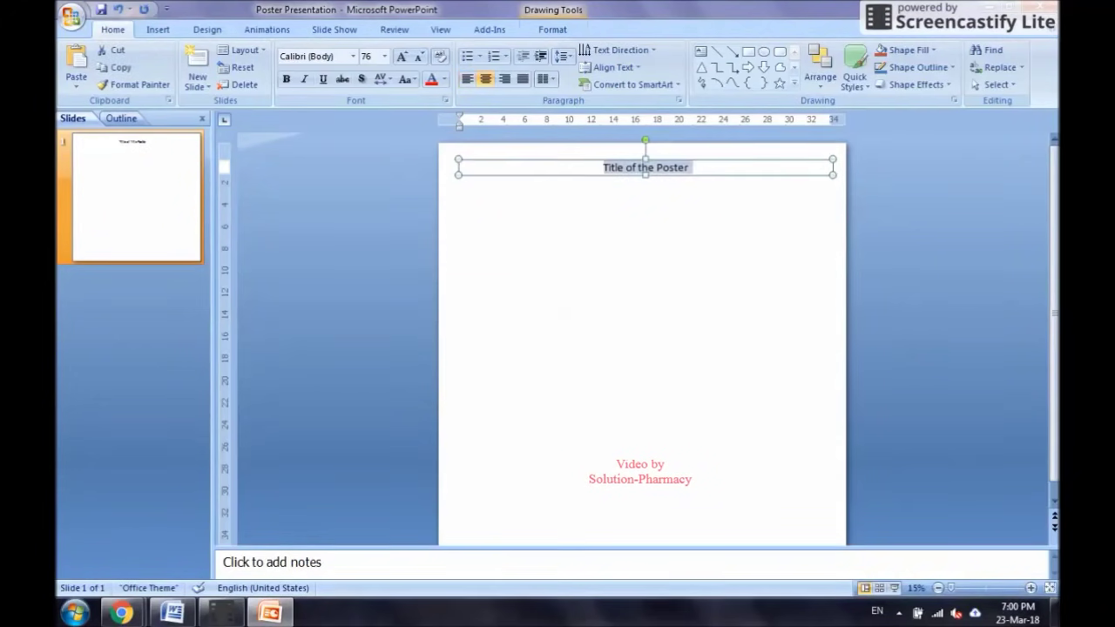
left_click(653, 252)
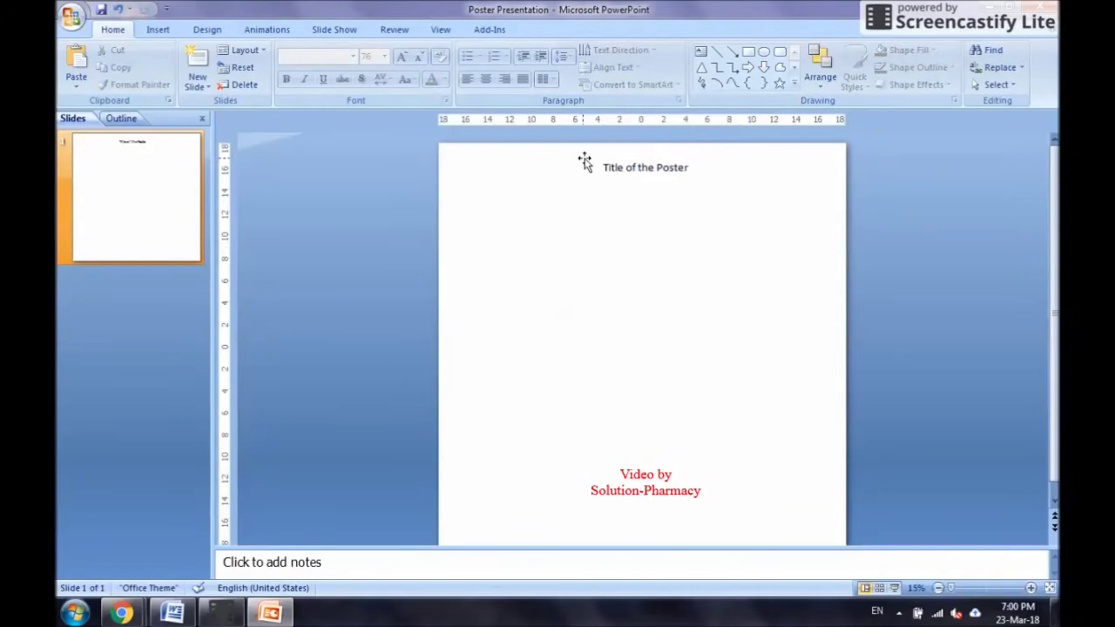
left_click(689, 171)
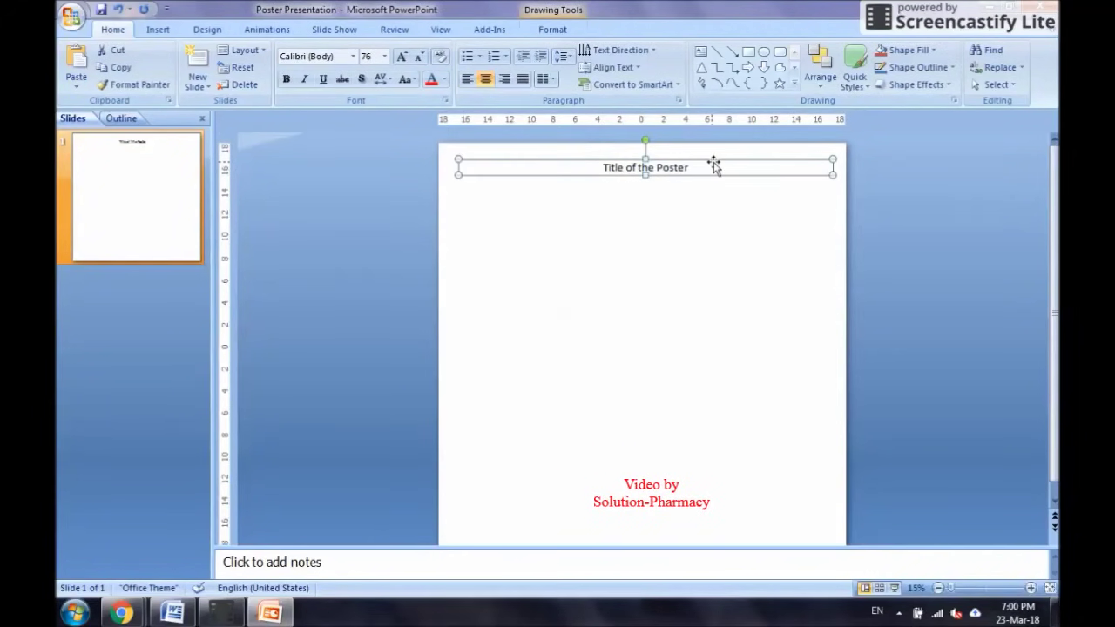
left_click(770, 241)
left_click(649, 167)
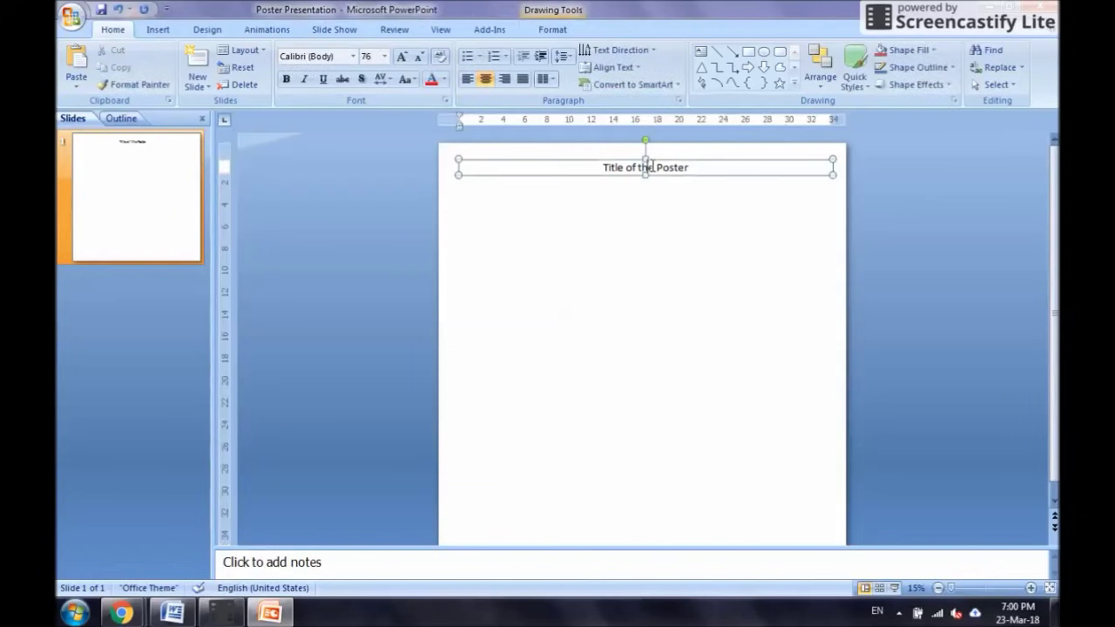
left_click(709, 204)
left_click(668, 169)
- Give the title text box a black outline
left_click(553, 24)
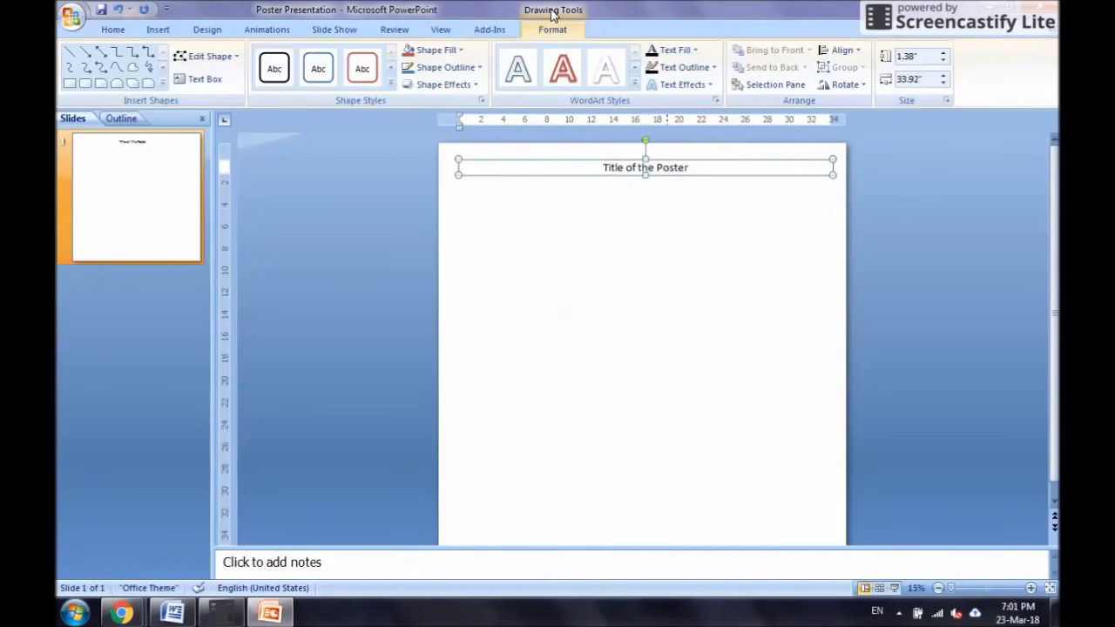
left_click(452, 69)
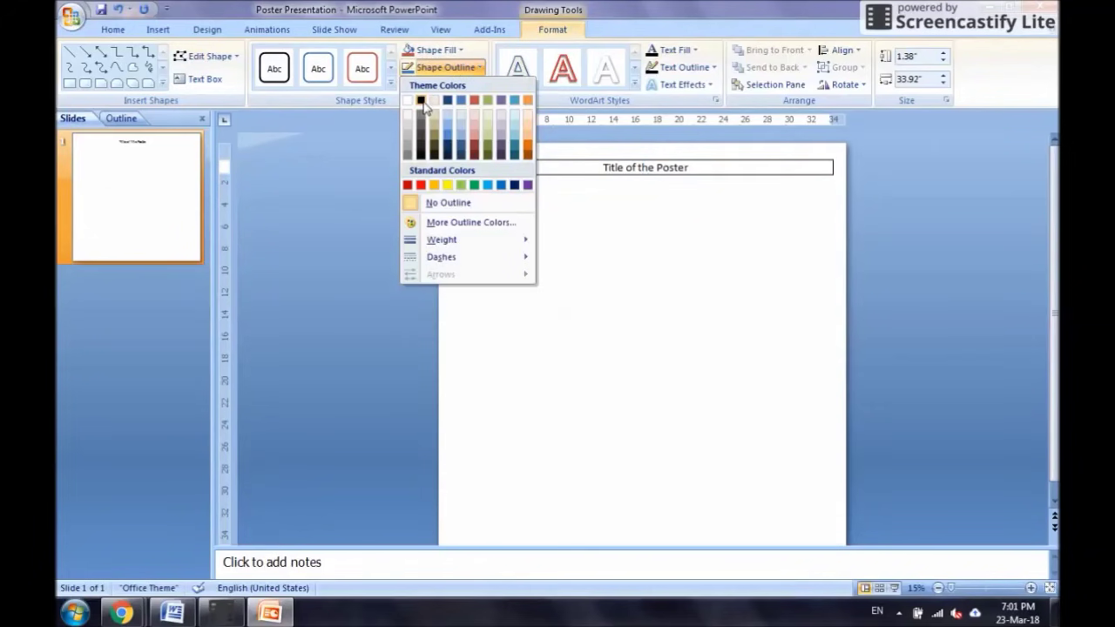
left_click(421, 102)
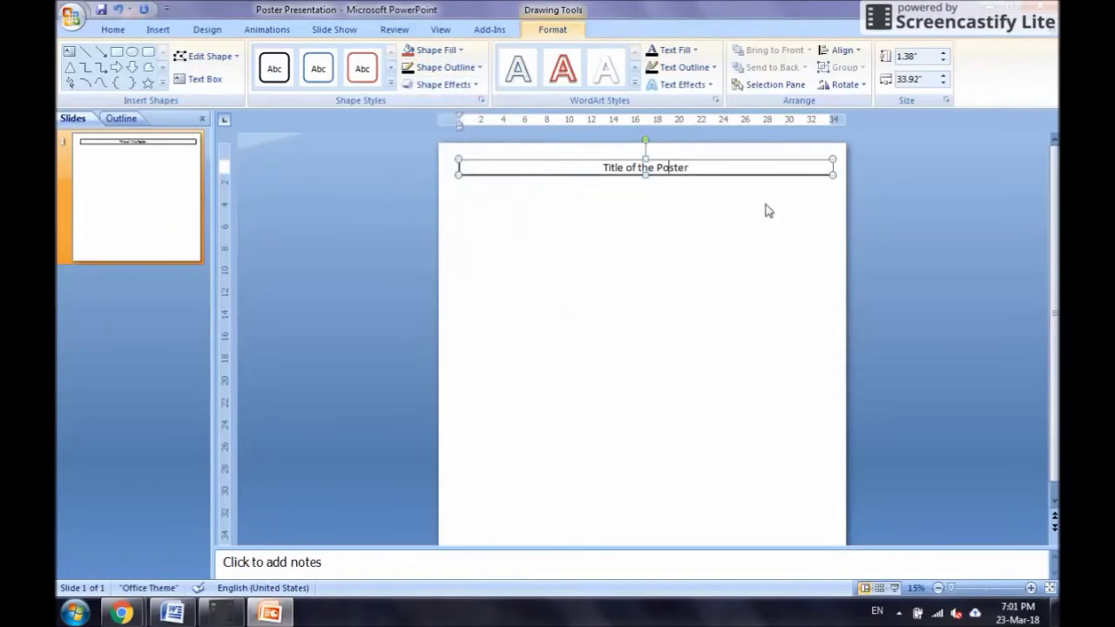
left_click(699, 211)
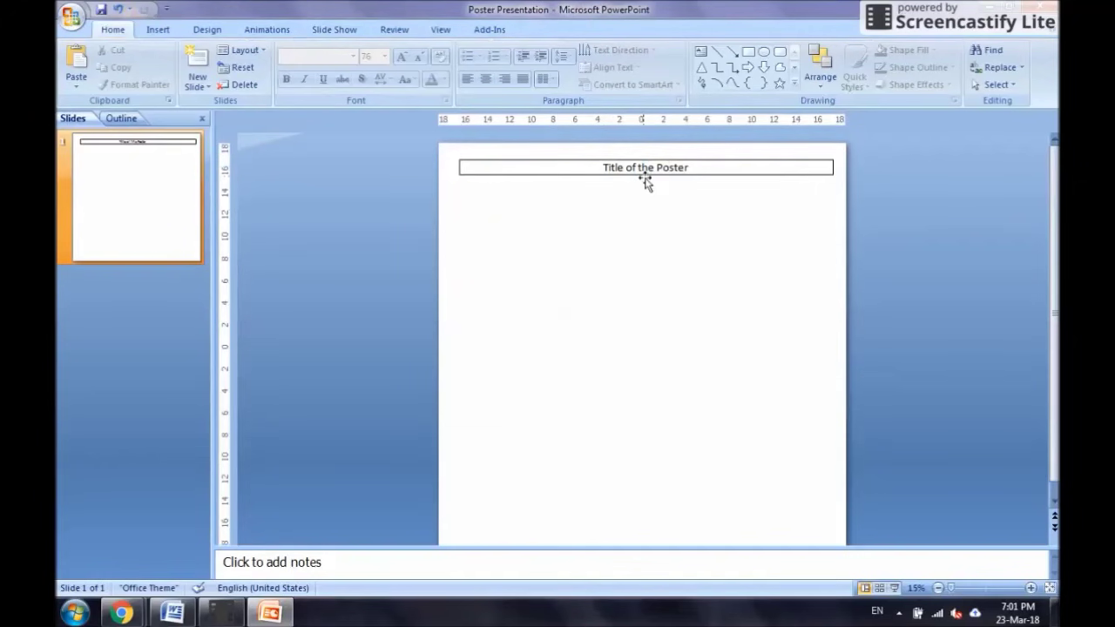
- Copy the copyright title line from the Word document
left_click(171, 613)
left_click_drag(361, 227, 751, 210)
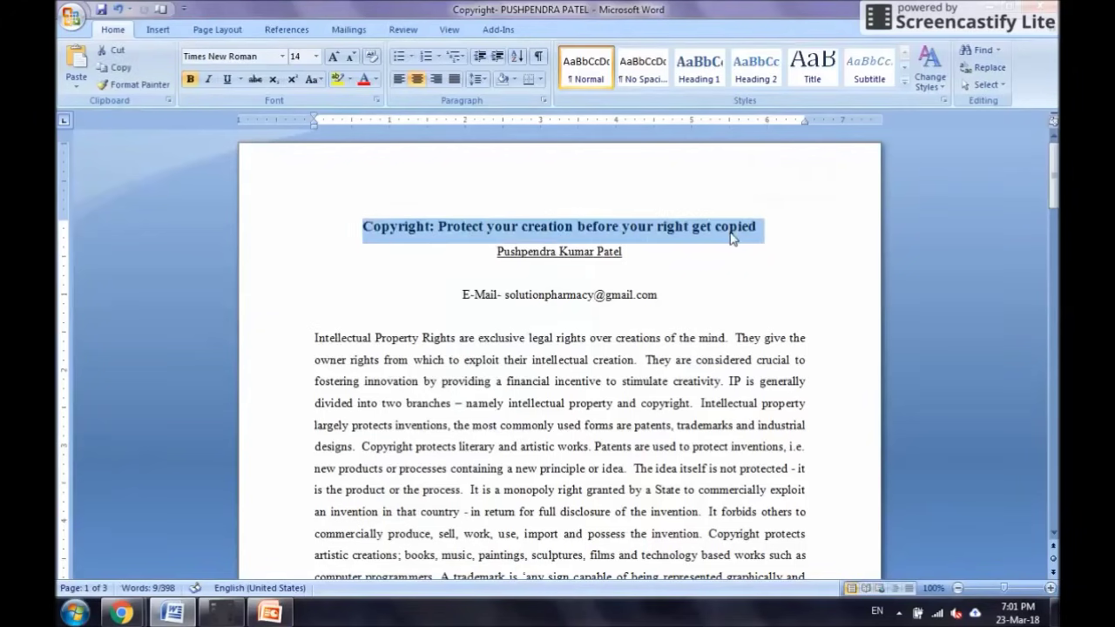
right_click(730, 236)
left_click(763, 260)
left_click(281, 608)
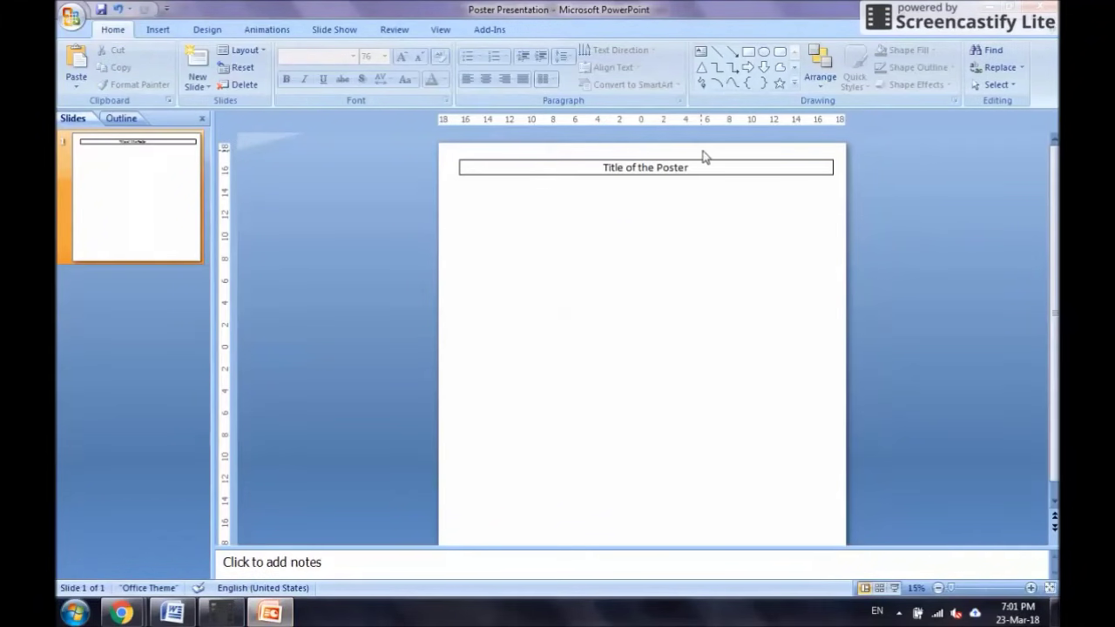
- Paste the copyright heading over the title text and set it in centred, non-bold Times New Roman
left_click(682, 167)
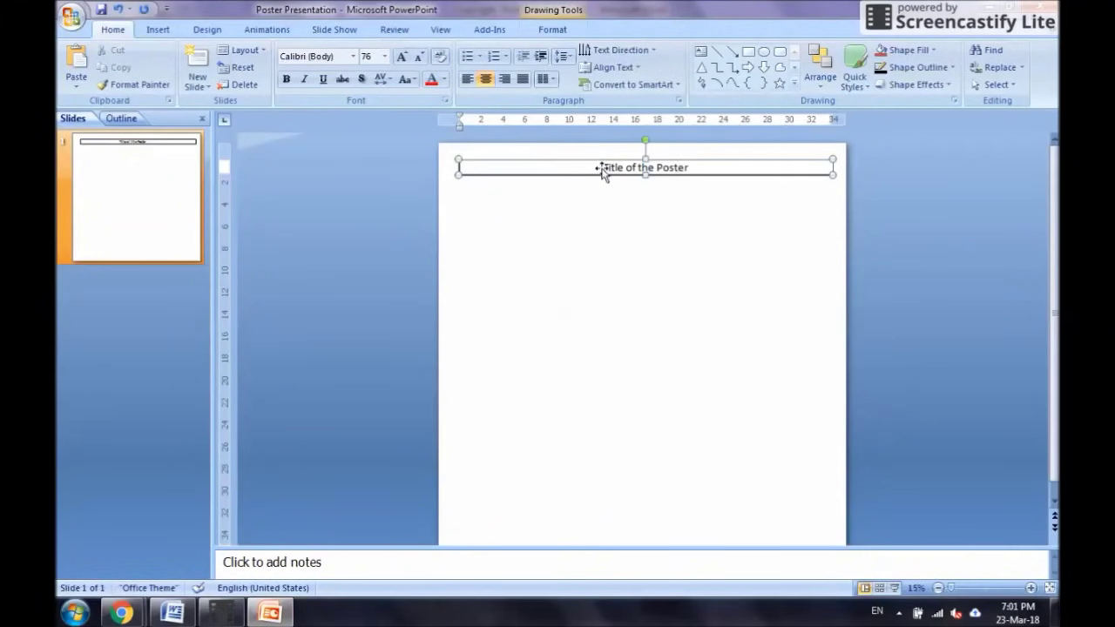
left_click_drag(602, 168, 699, 171)
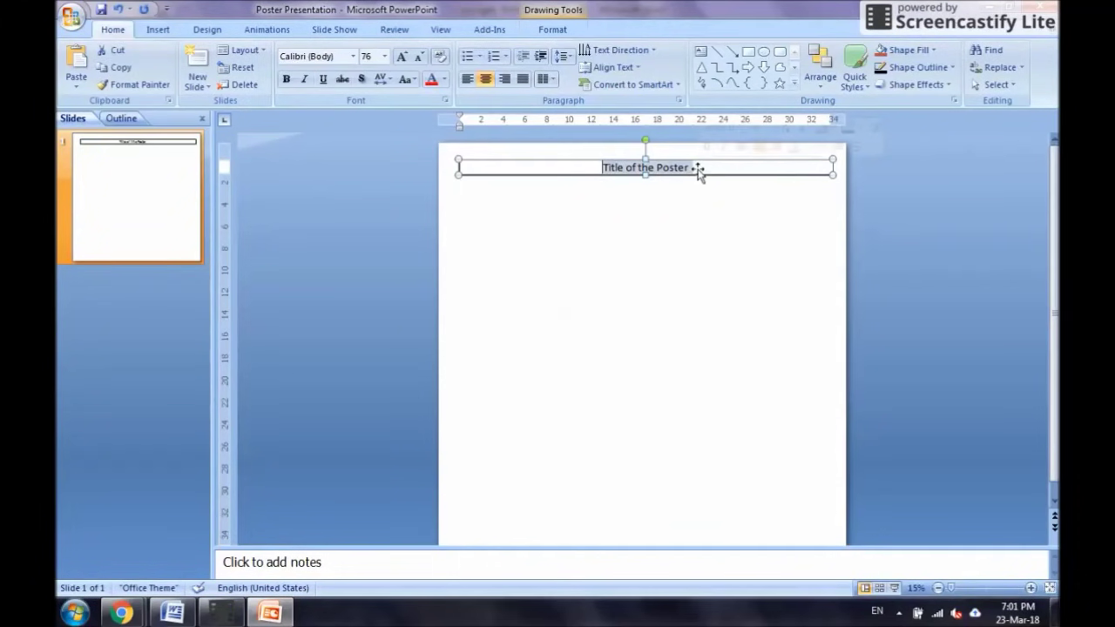
key("ctrl+v")
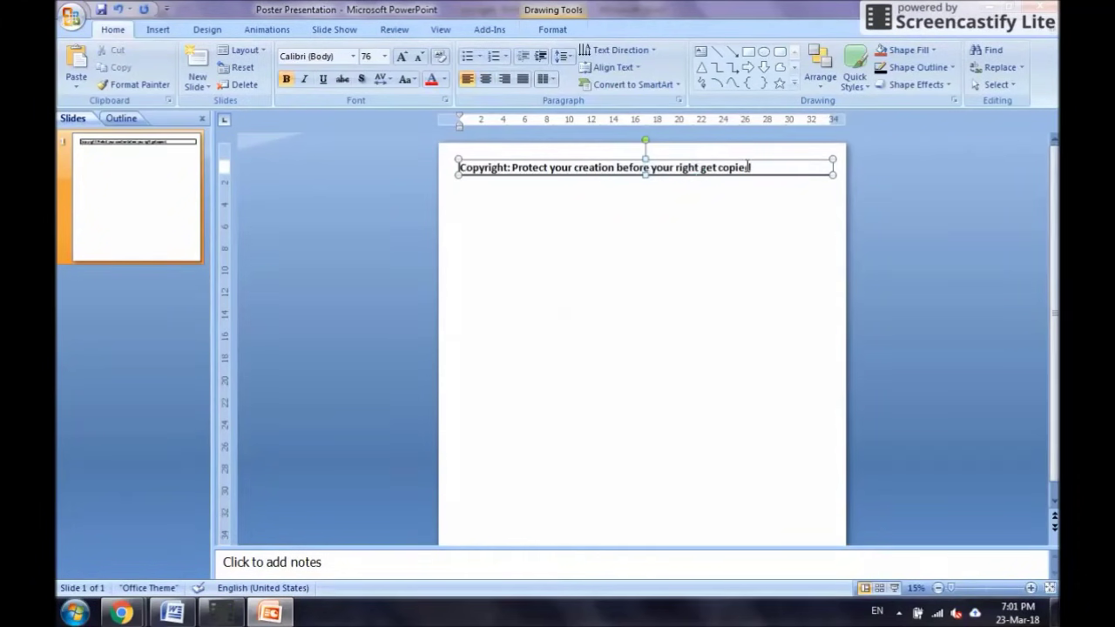
left_click_drag(749, 167, 479, 175)
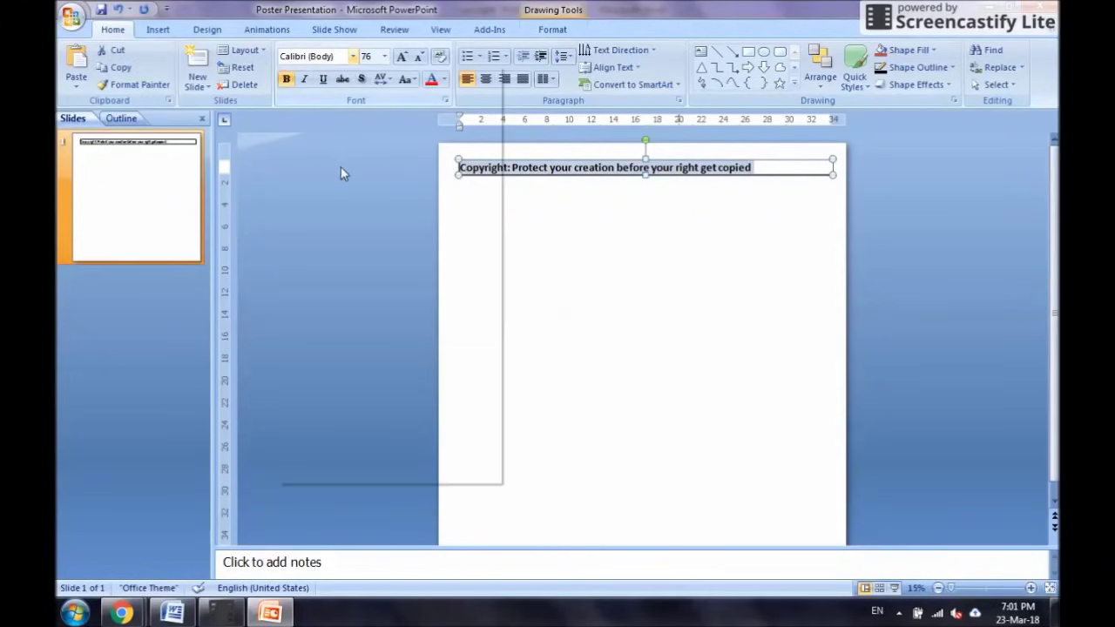
left_click(352, 56)
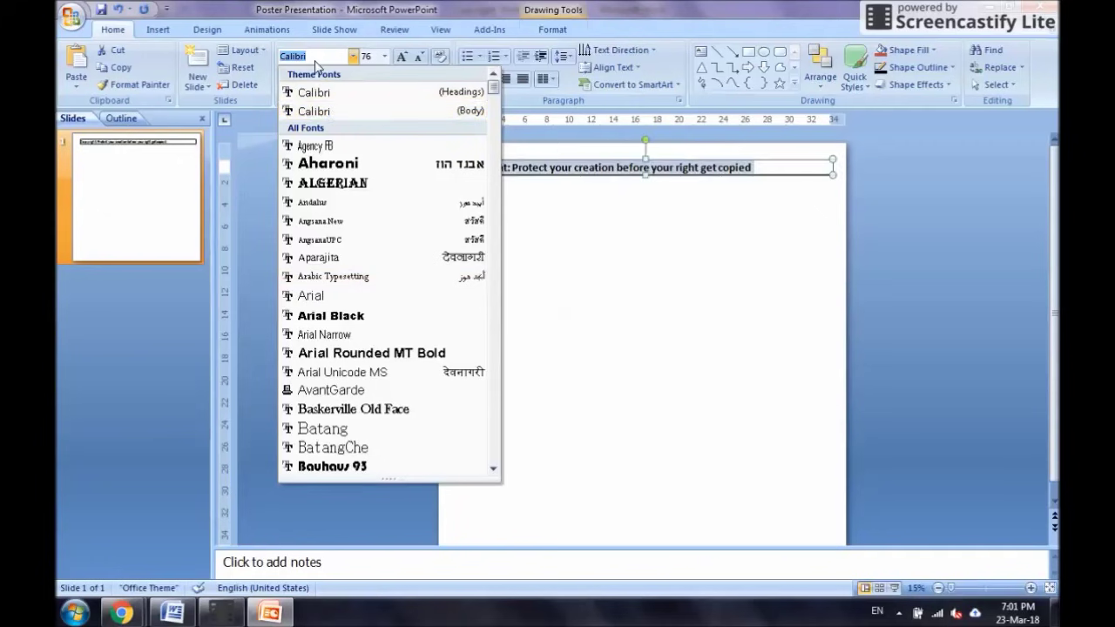
type("Times New Roma")
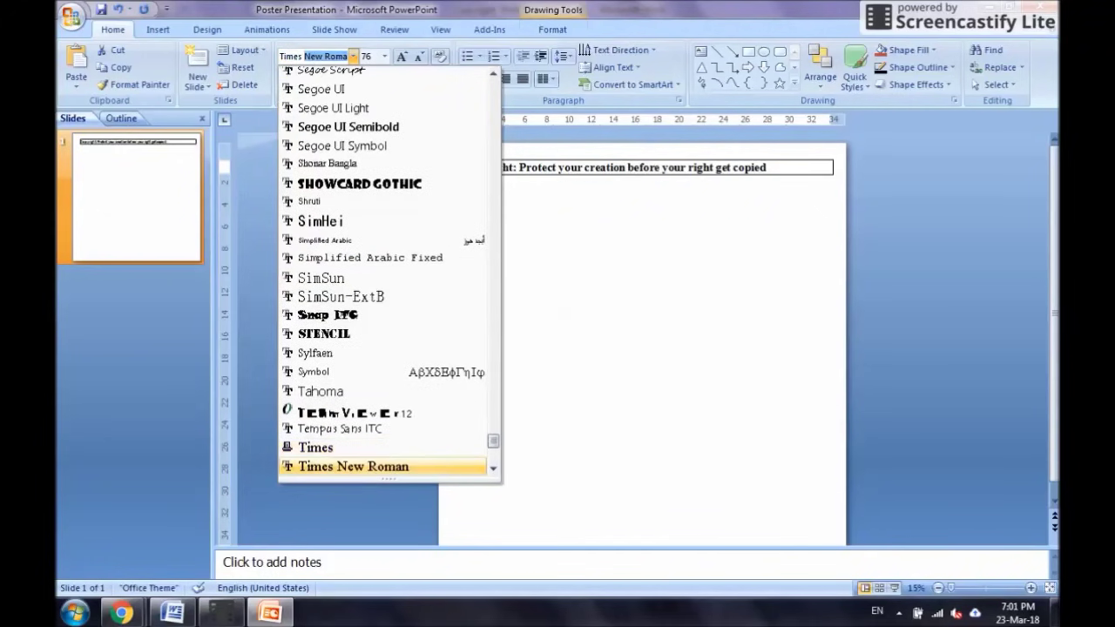
key("Return")
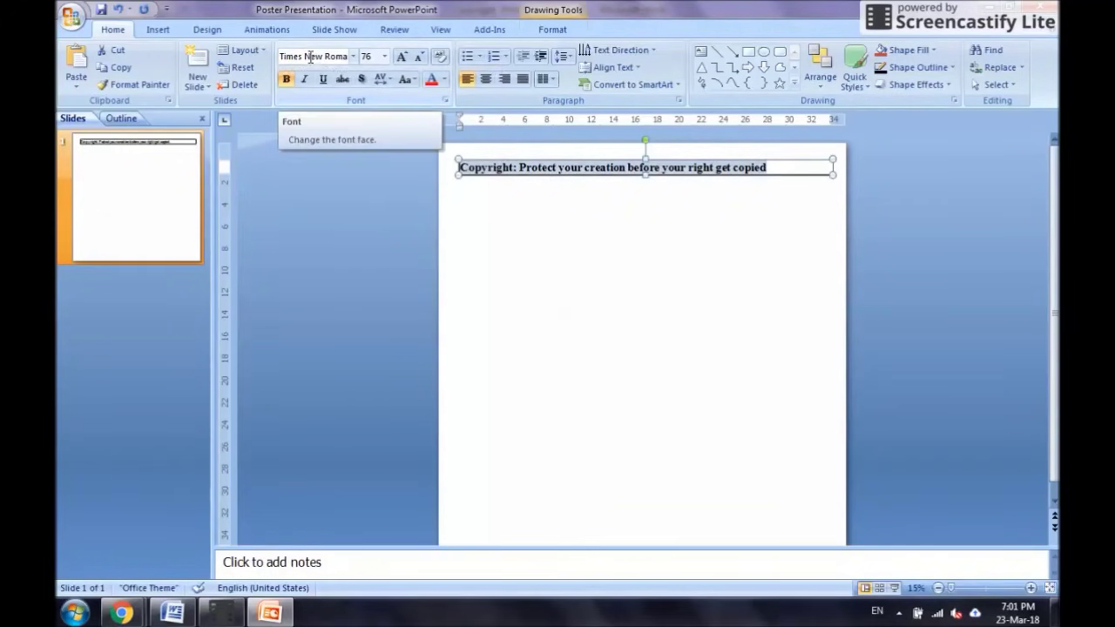
left_click(285, 79)
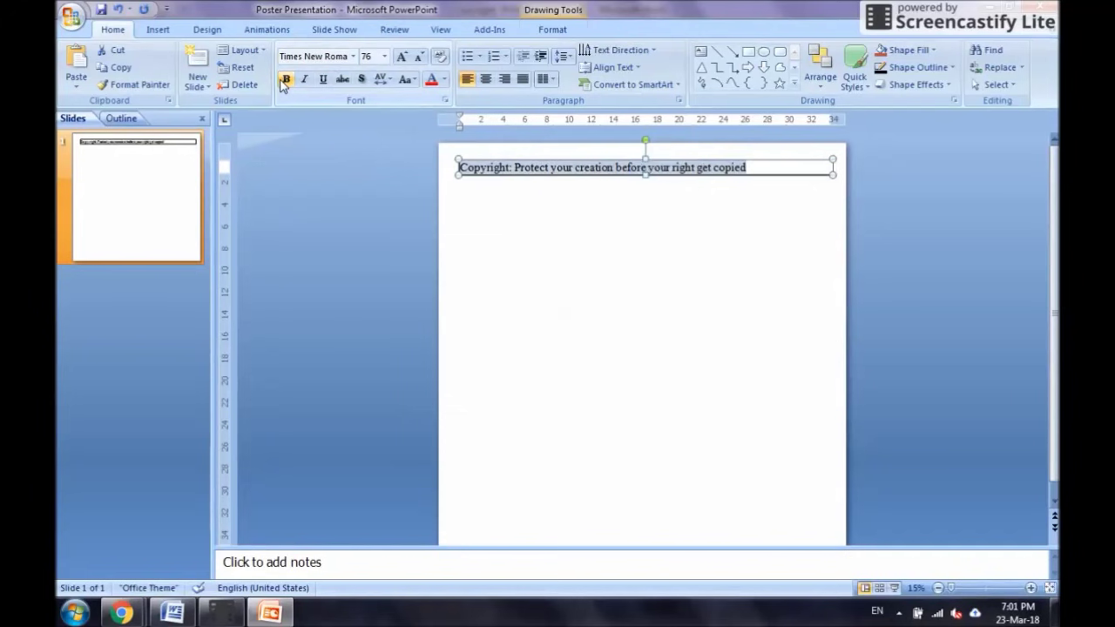
left_click(485, 78)
key("Escape")
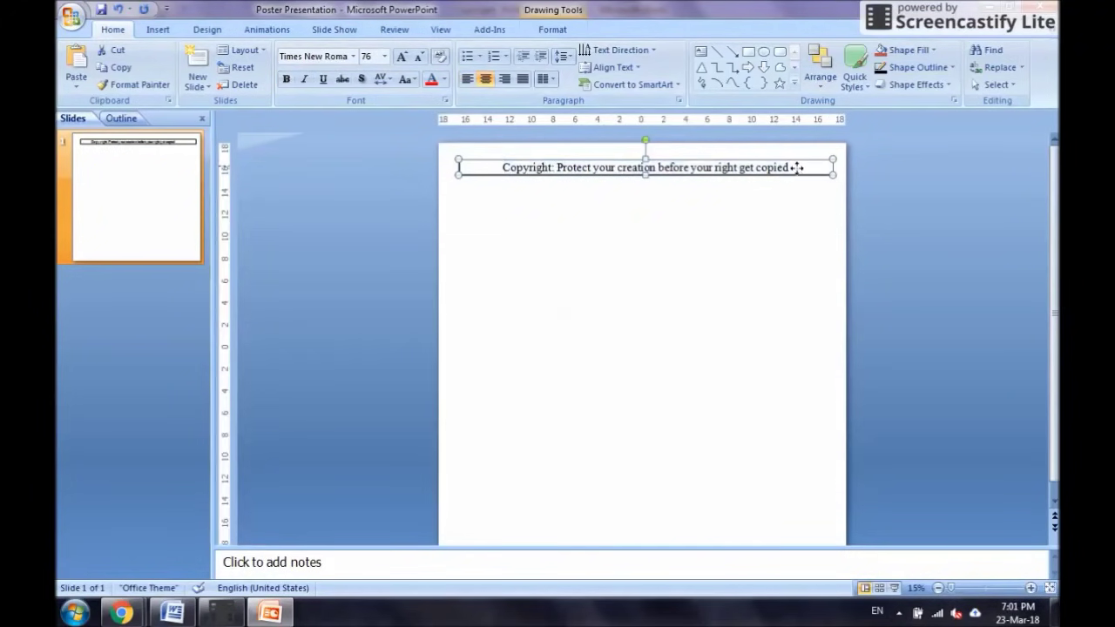
- Add an empty new line after the copyright heading
left_click(791, 169)
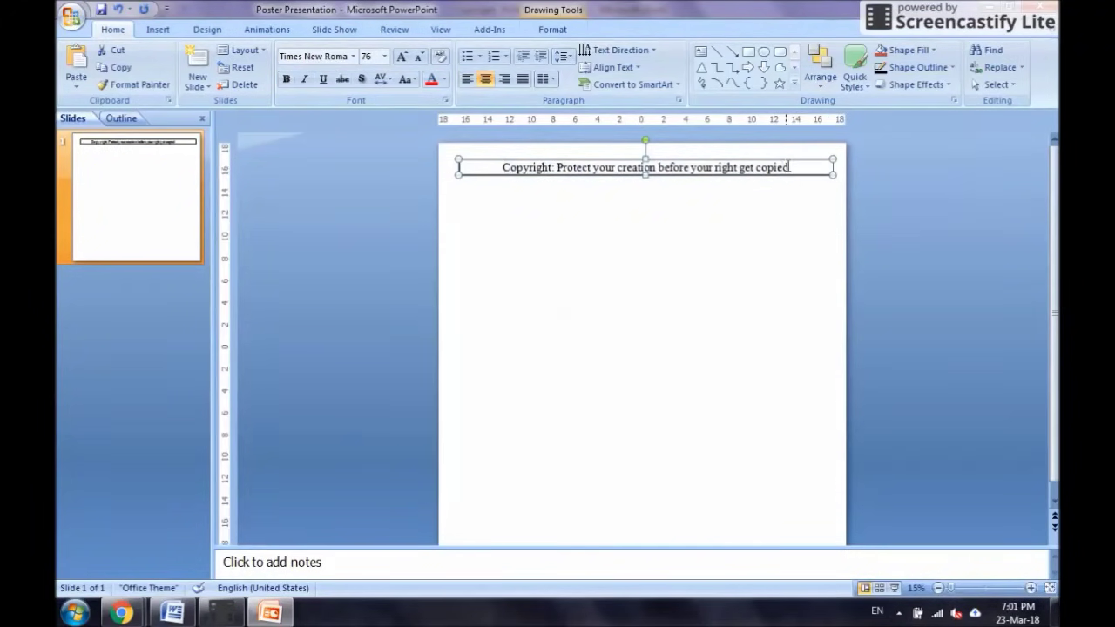
left_click(778, 173)
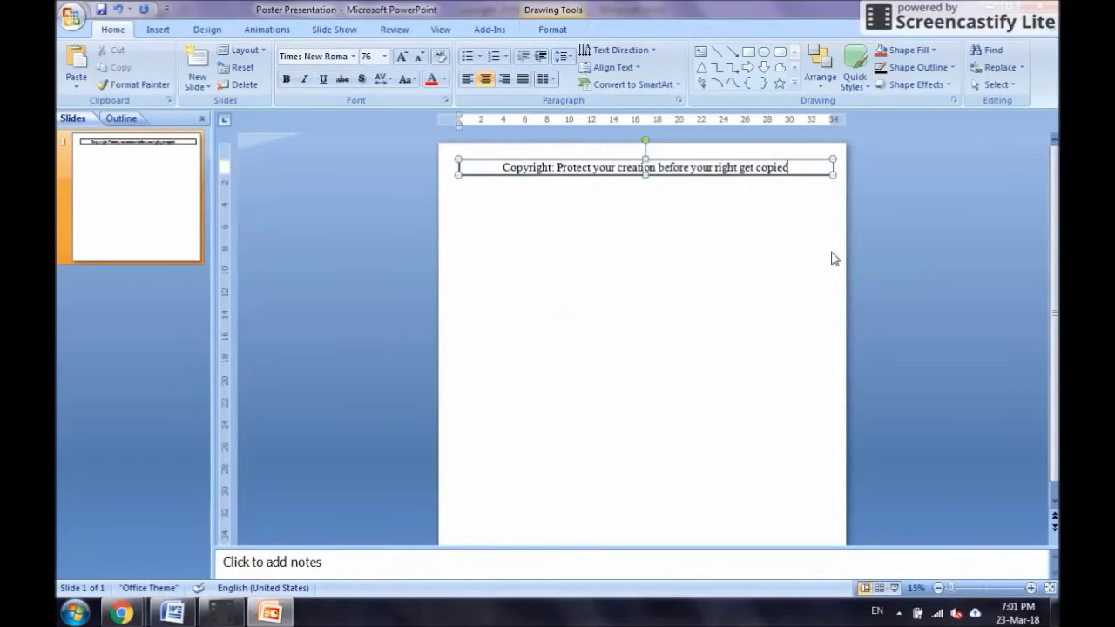
key("Return")
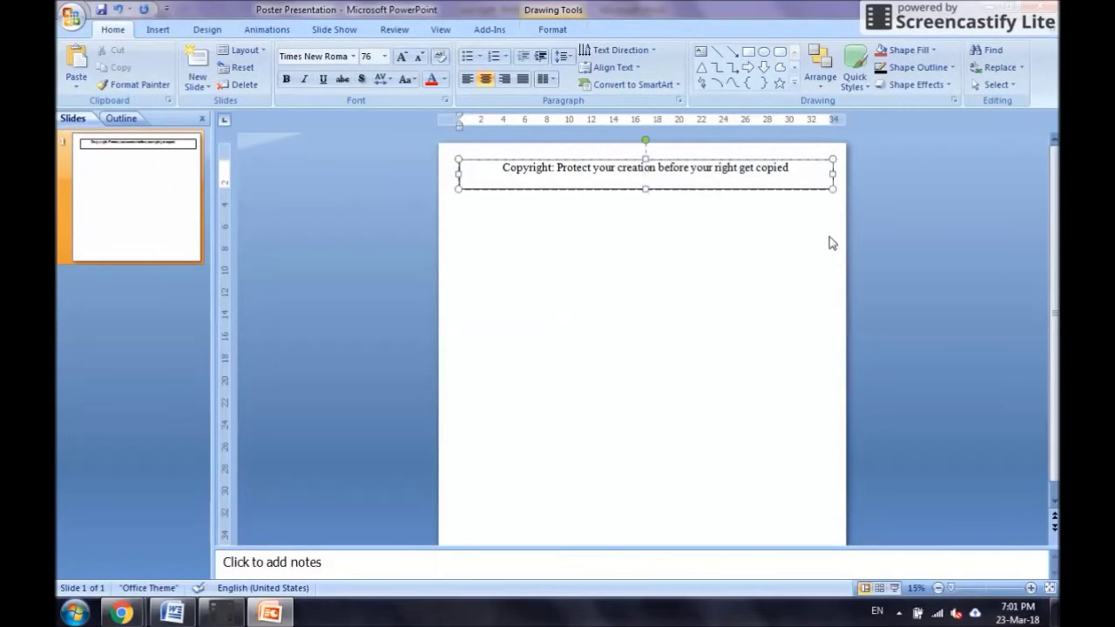
left_click(789, 261)
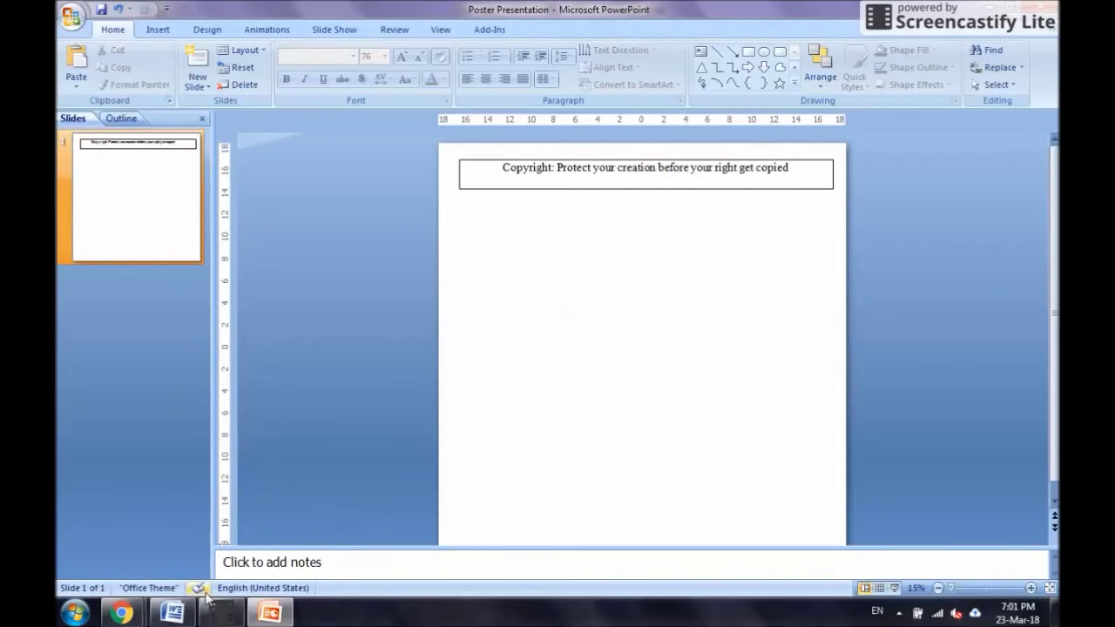
- Copy the author's name and e-mail lines from the Word document
left_click(172, 613)
left_click_drag(489, 255, 659, 301)
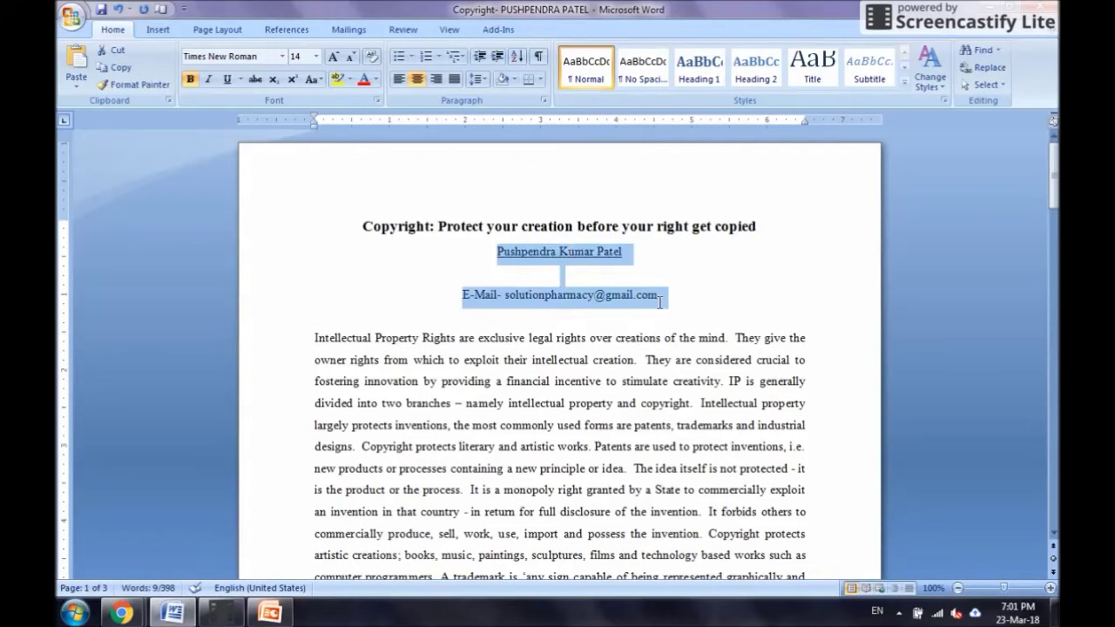
right_click(566, 261)
left_click(595, 287)
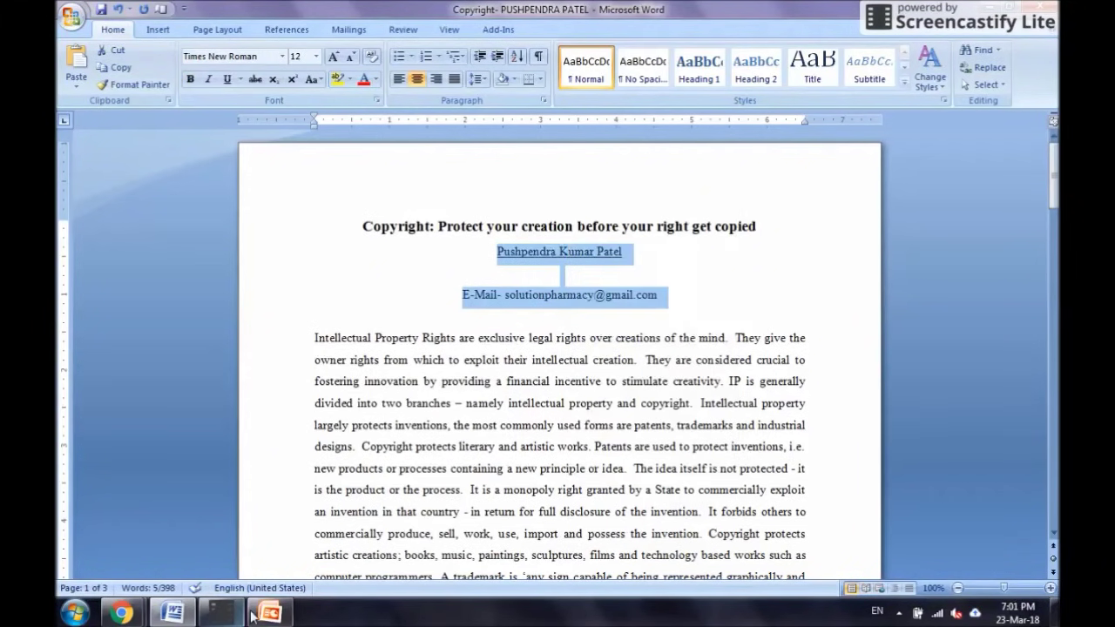
left_click(253, 614)
left_click(764, 170)
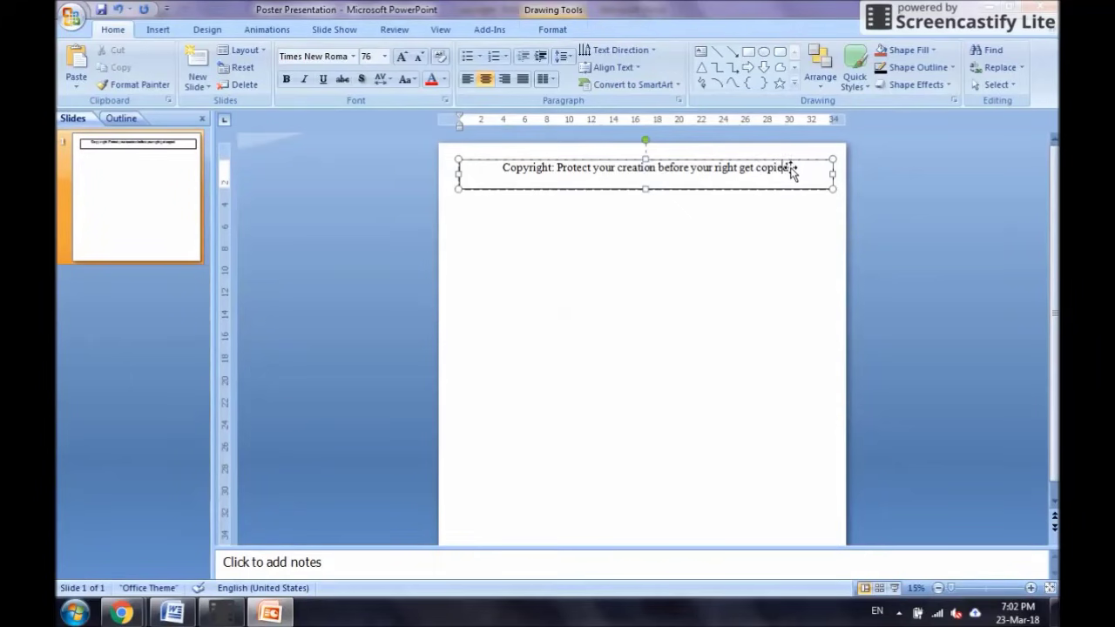
- Paste the author lines below the heading, centred, without underline, and remove the blank line between them
key("ctrl+v")
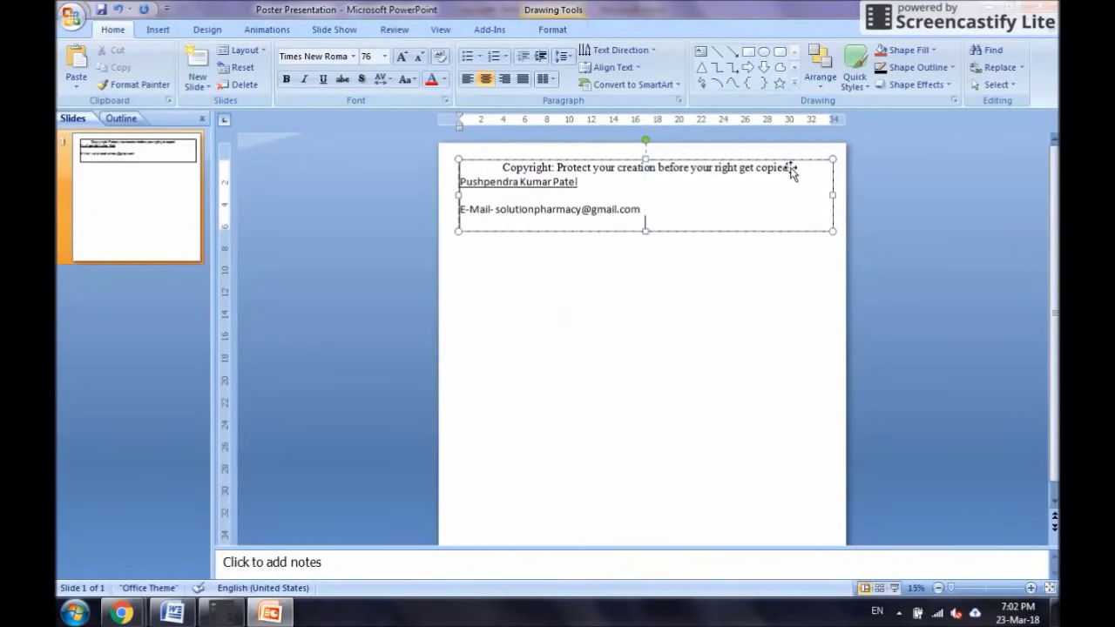
left_click_drag(642, 210, 463, 180)
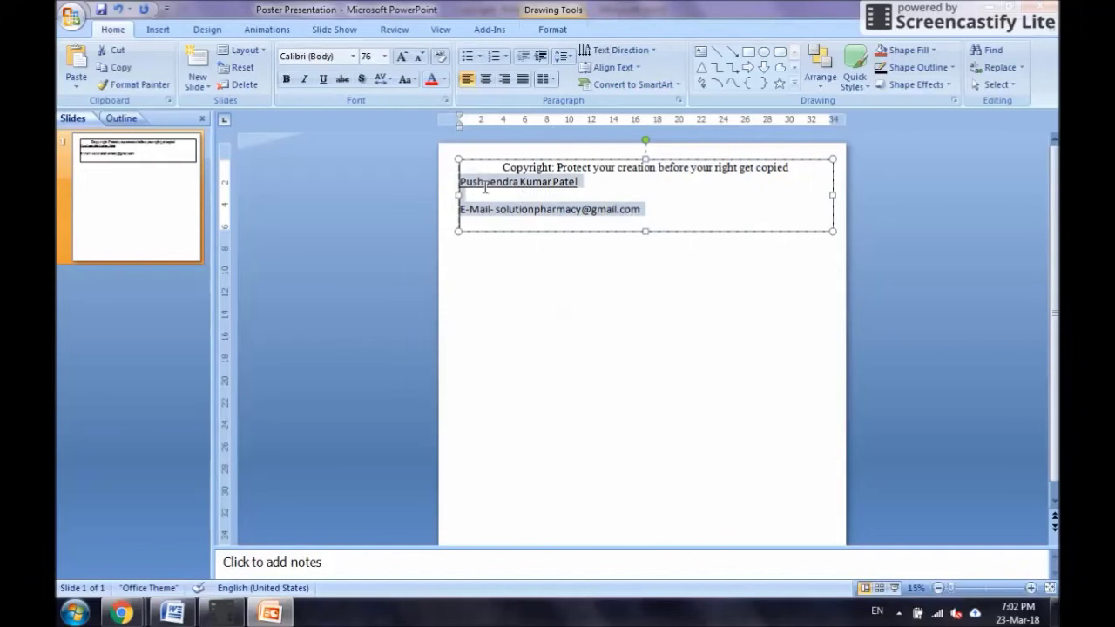
left_click(324, 80)
left_click(324, 80)
left_click(322, 80)
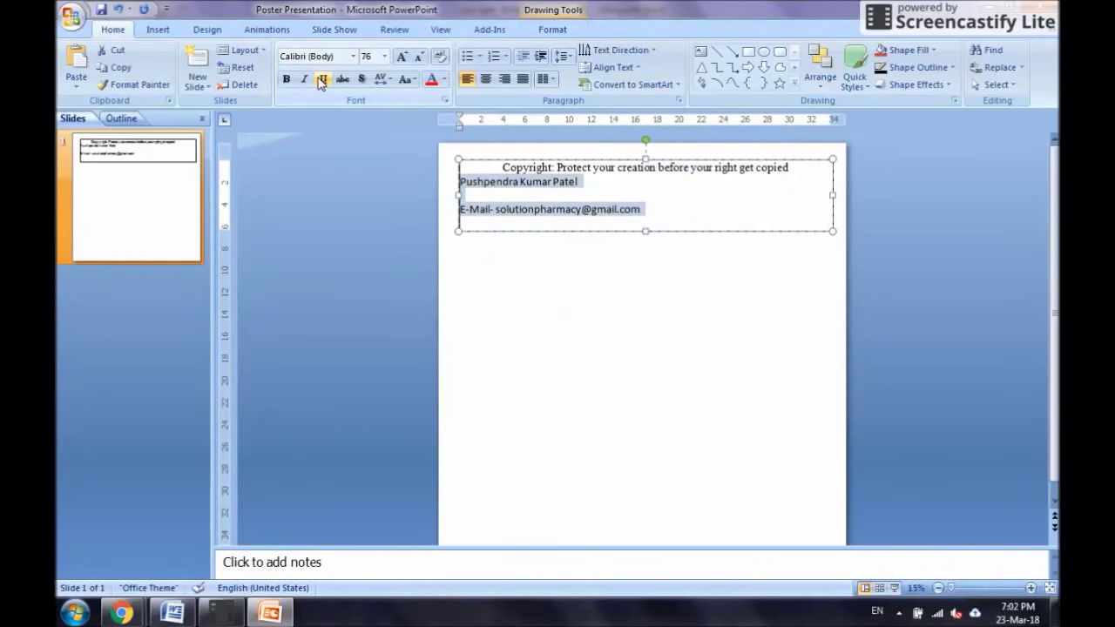
key("ctrl+e")
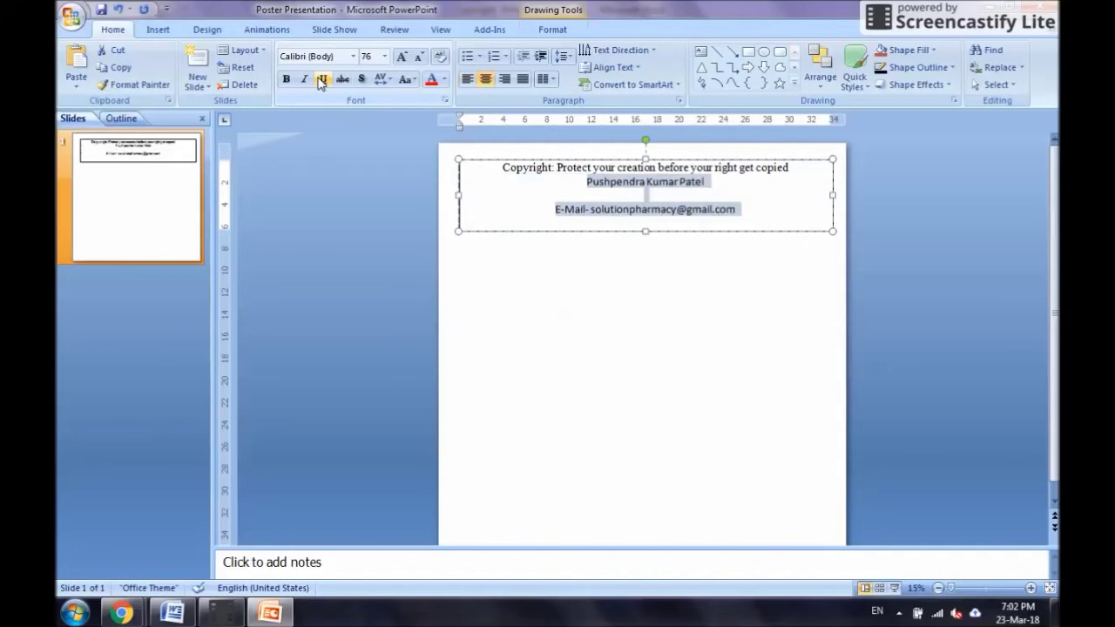
left_click(645, 197)
key("Delete")
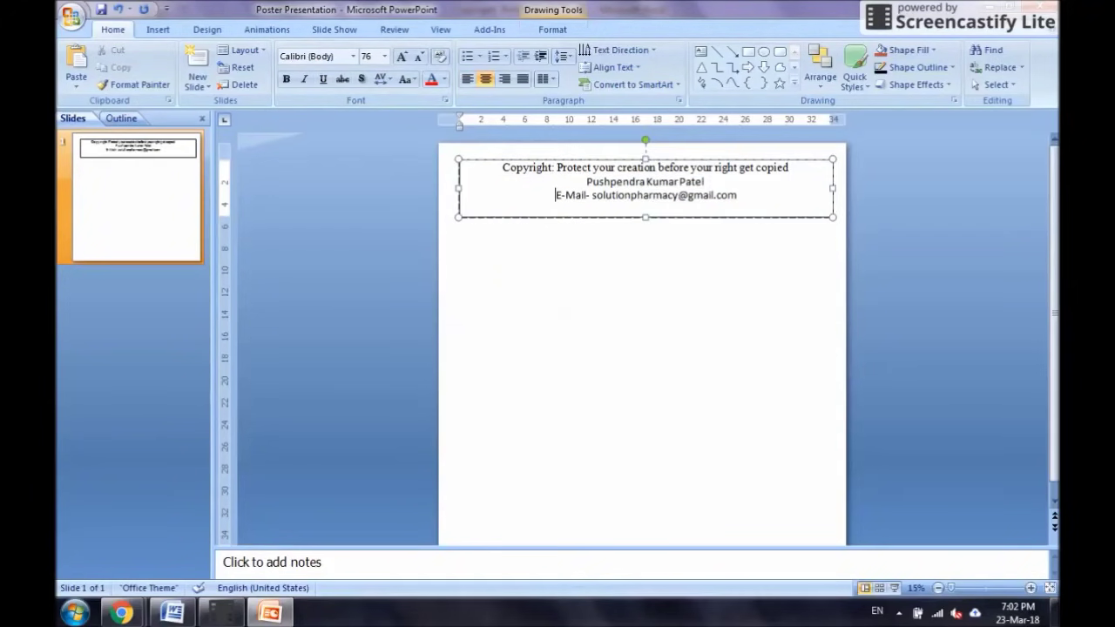
- Set the author lines to 48 pt Times New Roman and adjust the box height
left_click_drag(740, 196, 627, 186)
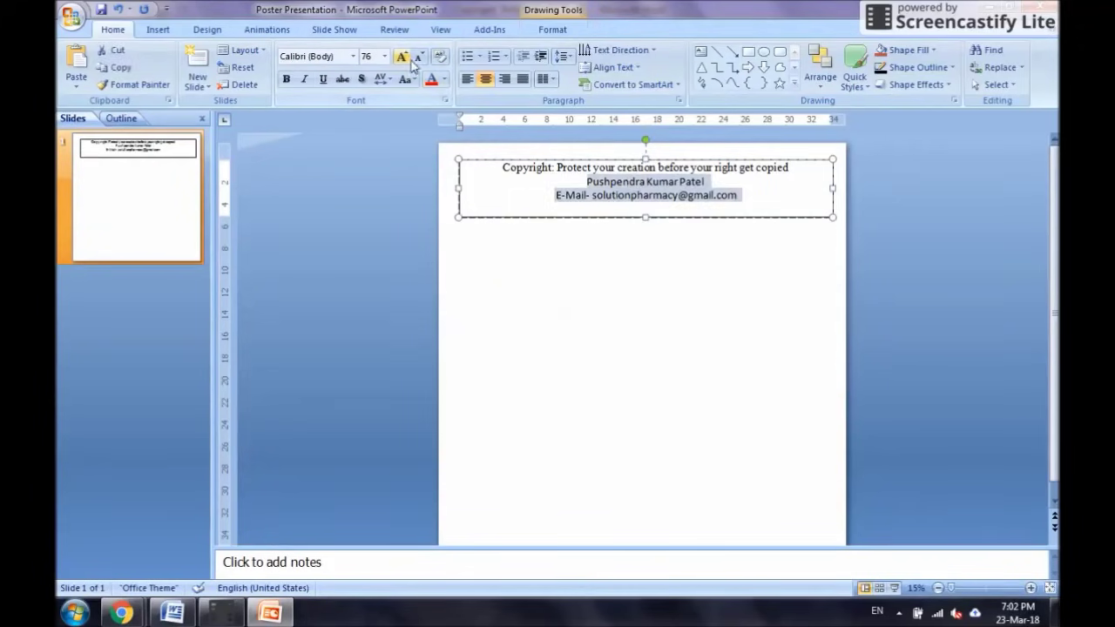
left_click(385, 56)
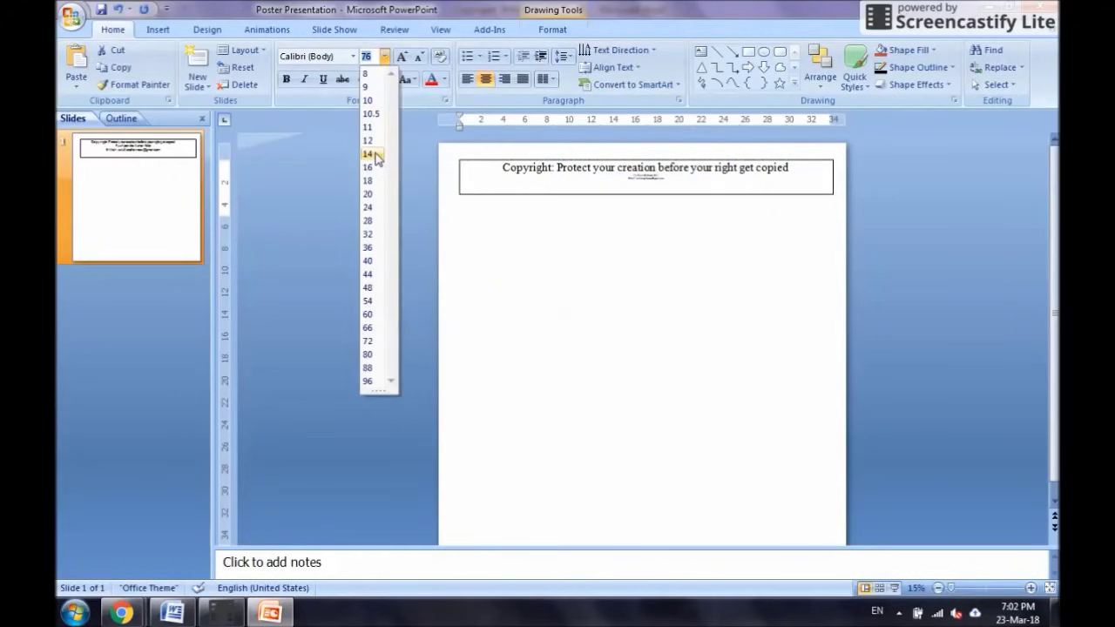
left_click(369, 288)
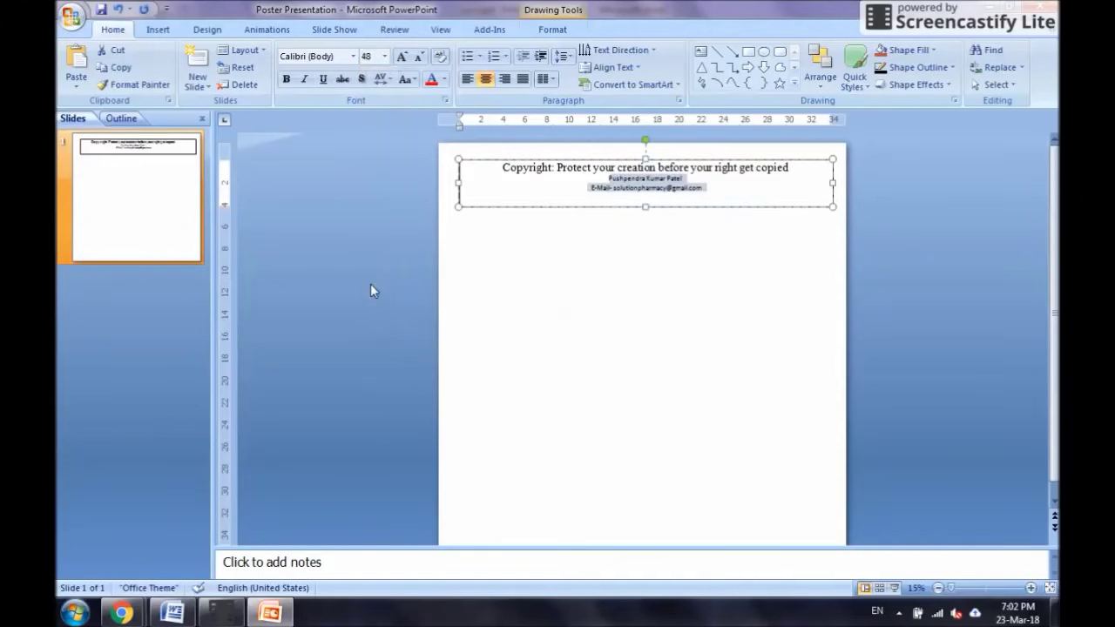
left_click(353, 55)
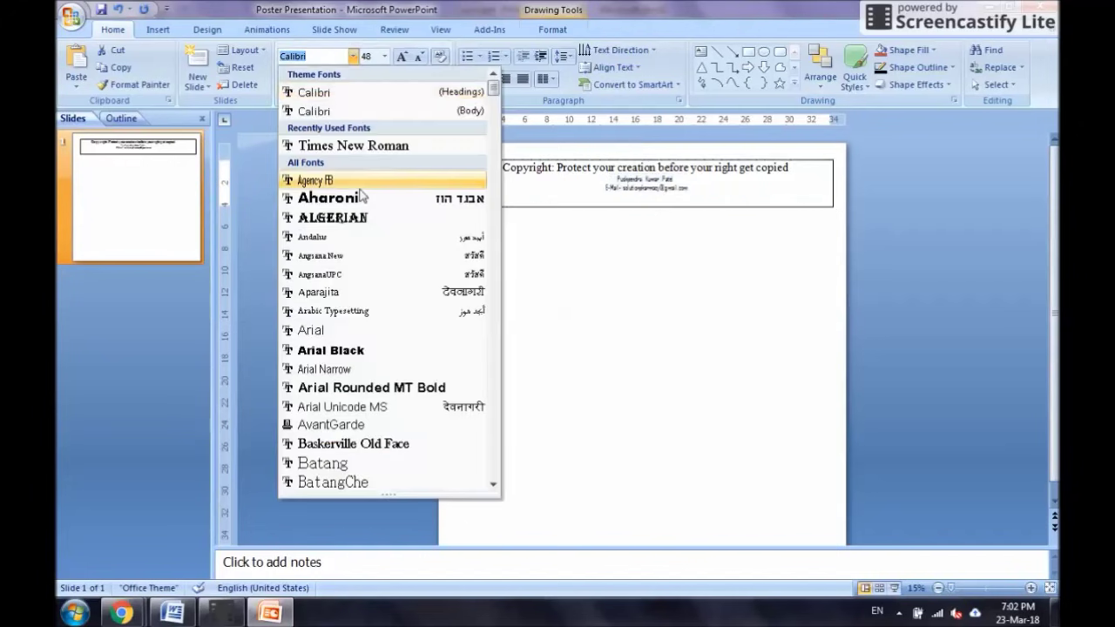
left_click(353, 145)
left_click_drag(645, 207, 647, 204)
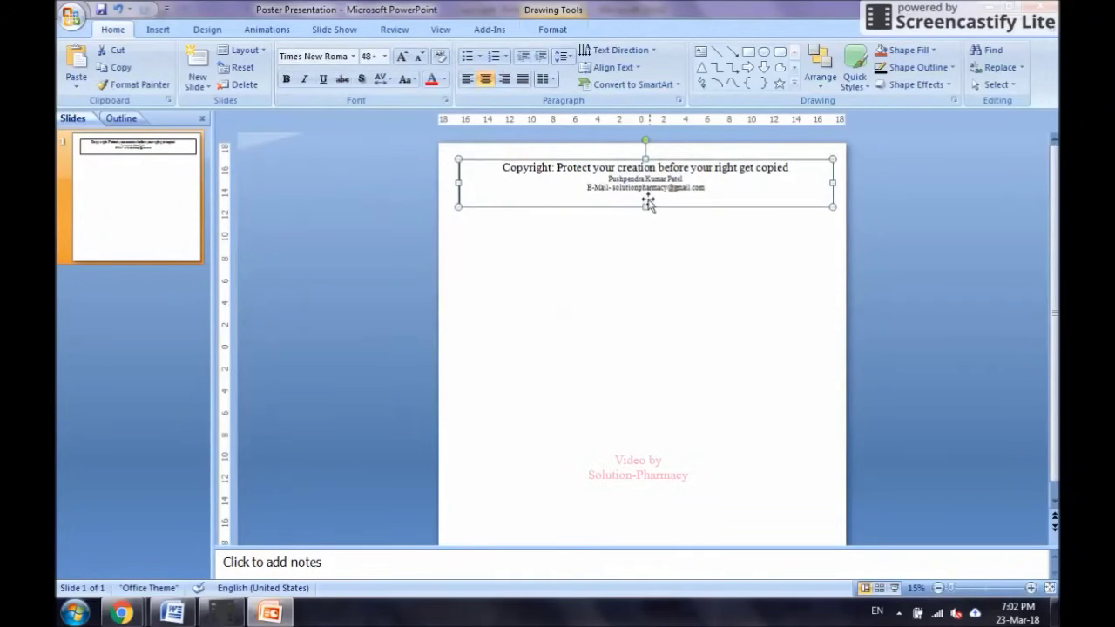
left_click(689, 267)
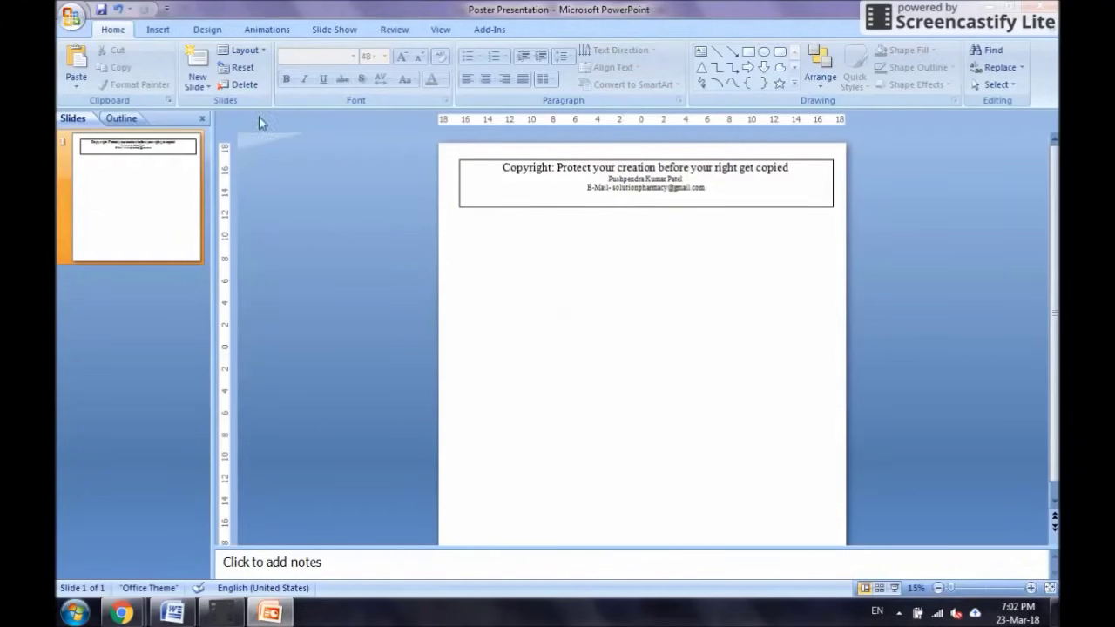
- Draw a black-outlined text box below the title box reading 'Abstract'
left_click(158, 29)
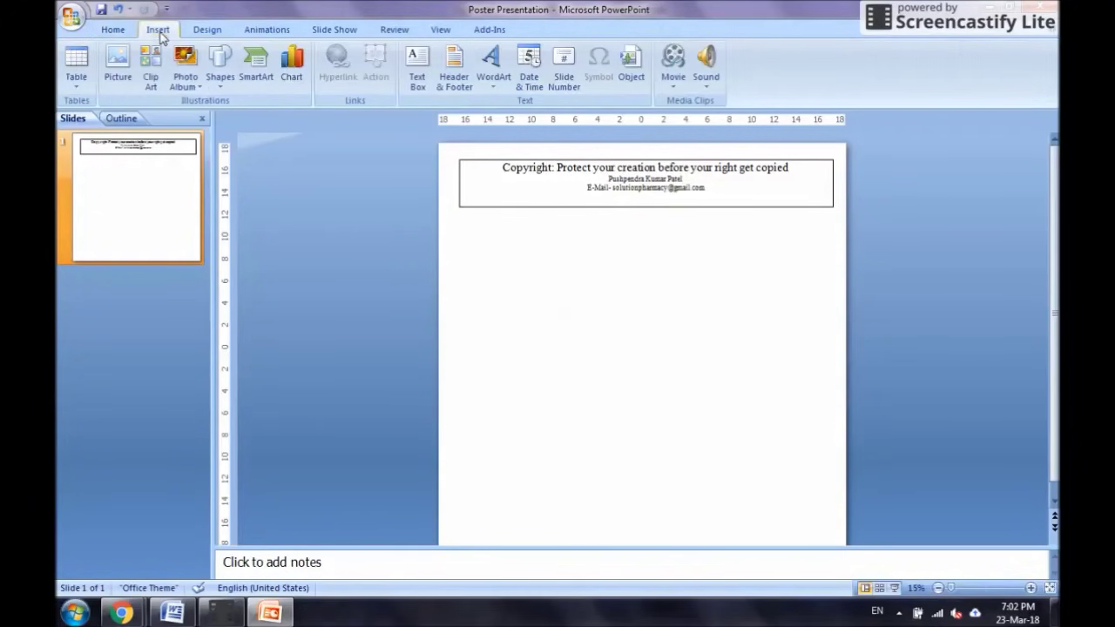
left_click(418, 65)
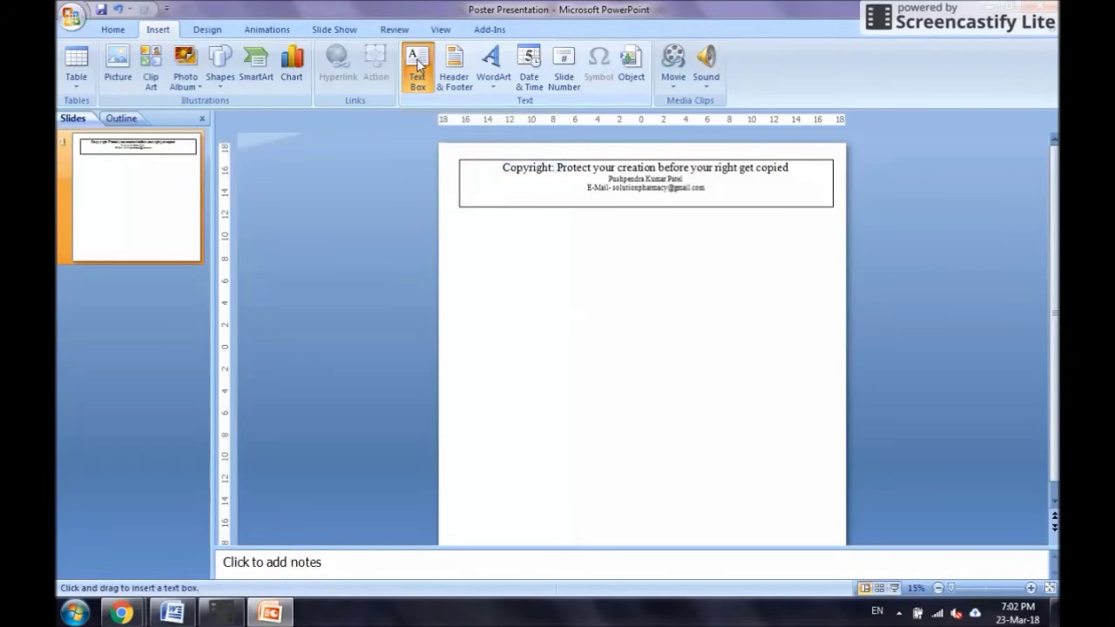
mouse_move(459, 219)
left_mouse_down()
mouse_move(811, 304)
mouse_move(832, 302)
mouse_move(832, 284)
left_mouse_up()
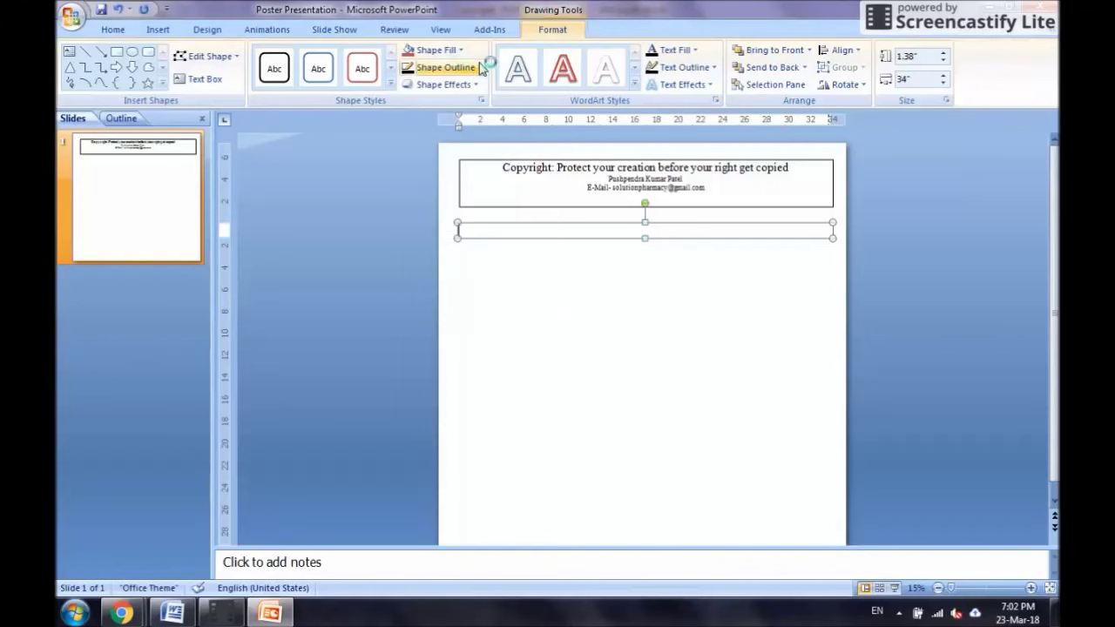
left_click(451, 67)
left_click(423, 101)
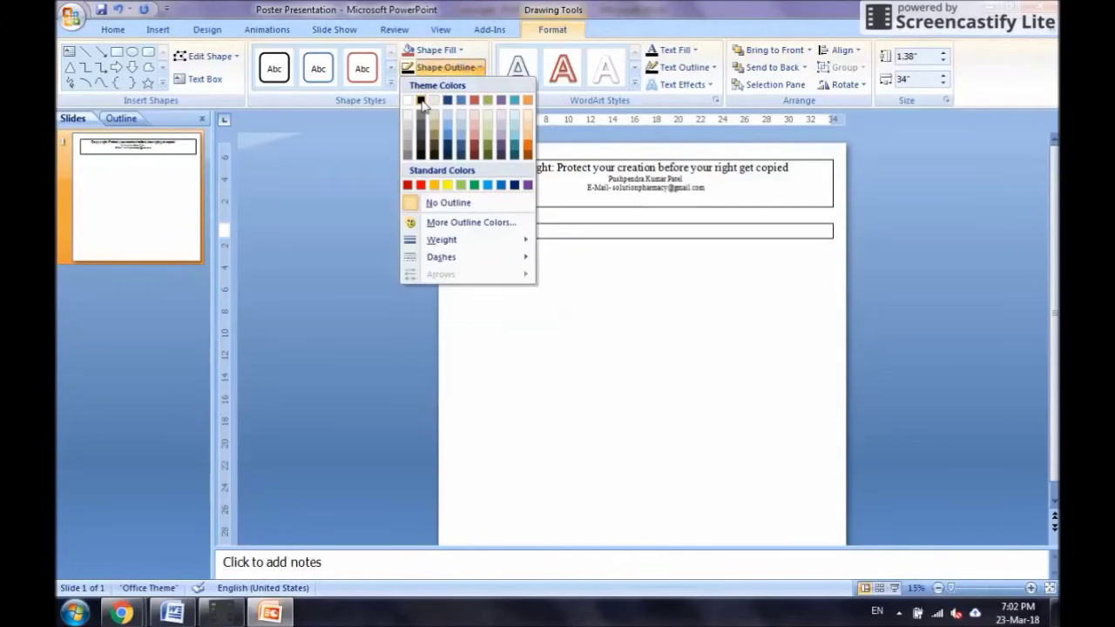
type("Abstract")
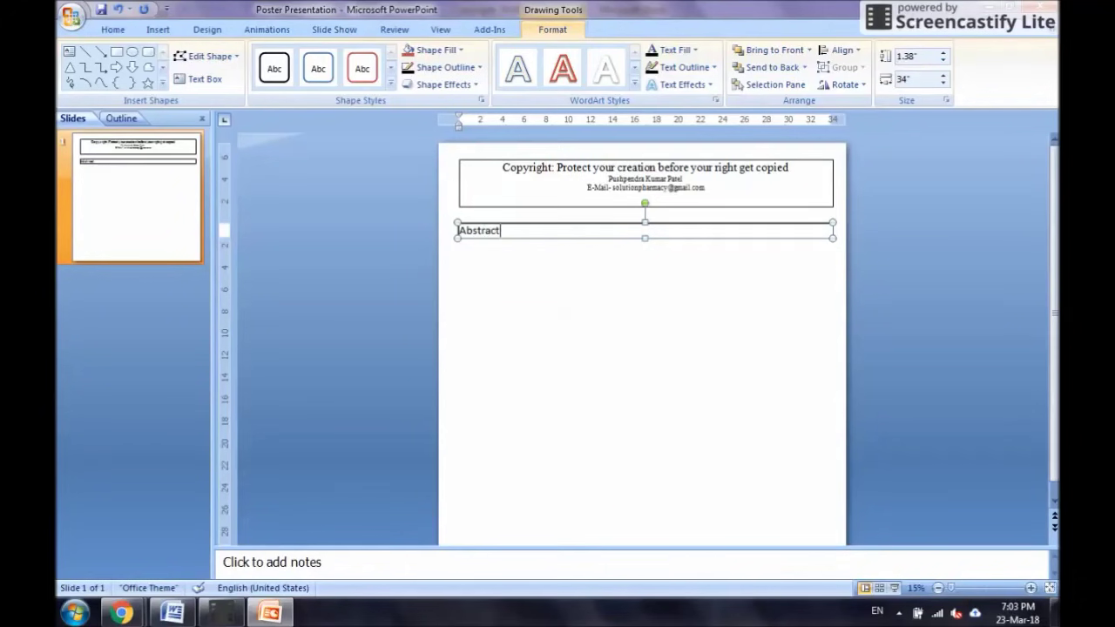
left_click(554, 314)
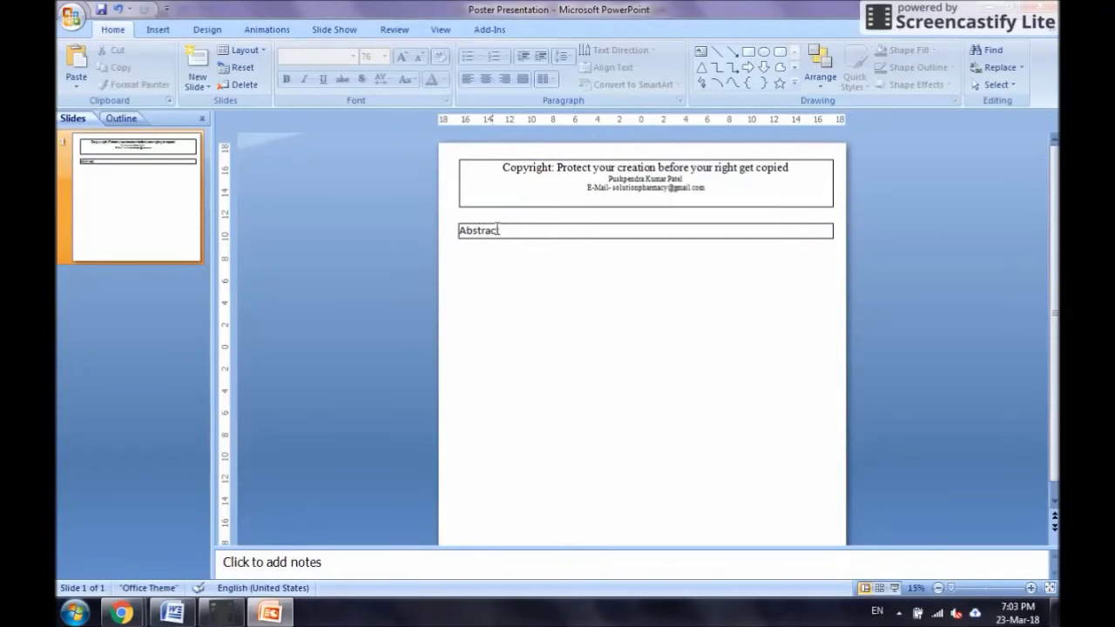
left_click(171, 613)
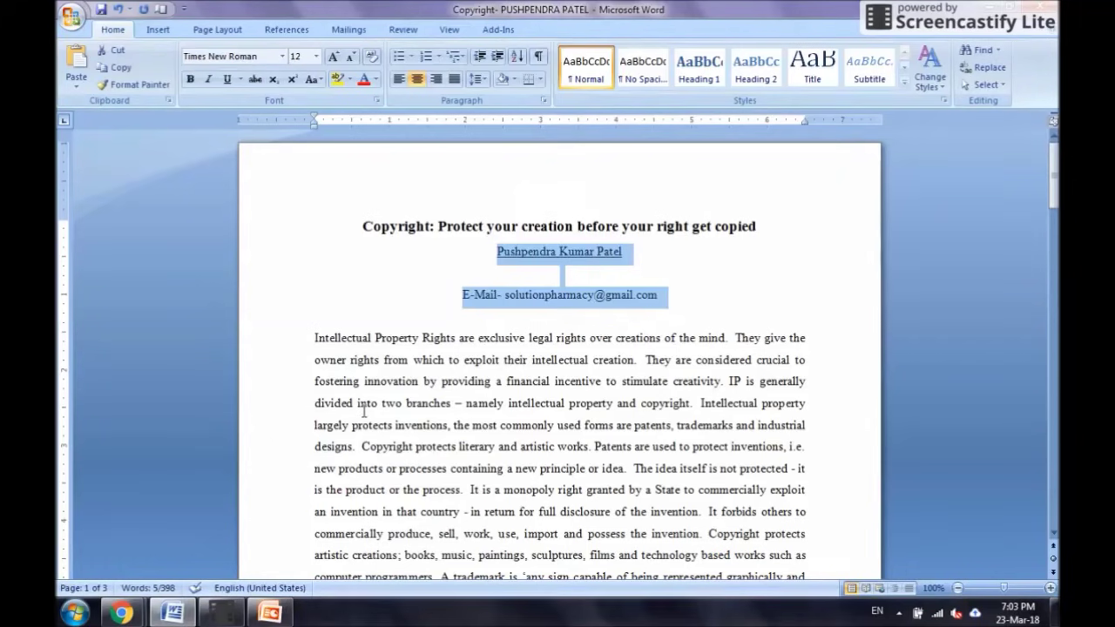
- Copy the first intellectual property paragraph from the Word document for the poster
scroll(369, 349, "down", 4)
left_click_drag(315, 186, 737, 476)
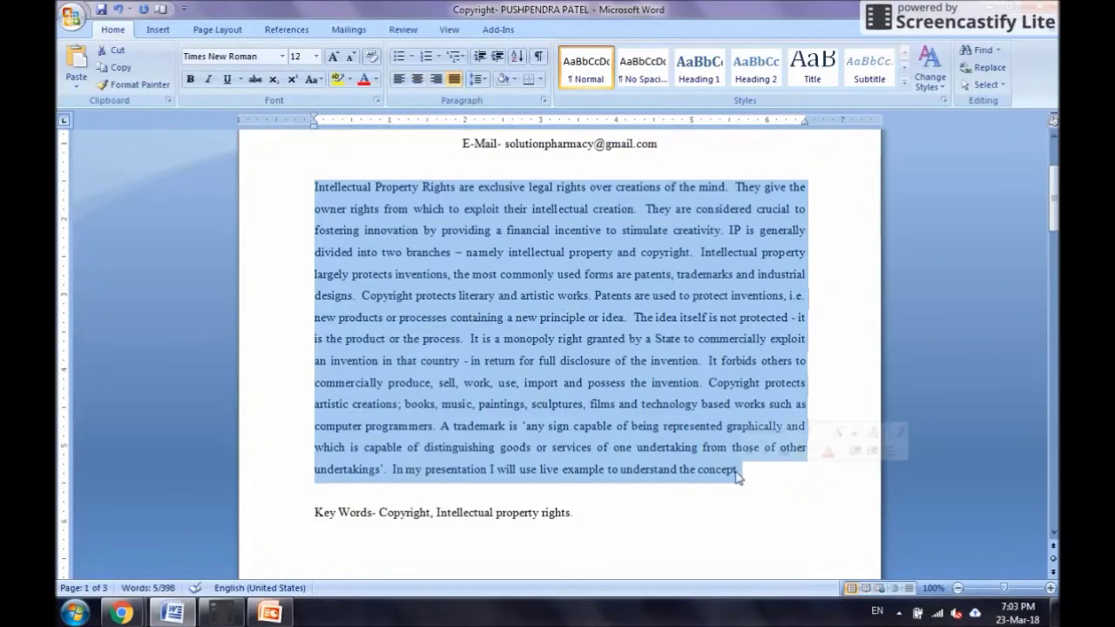
right_click(621, 327)
left_click(655, 356)
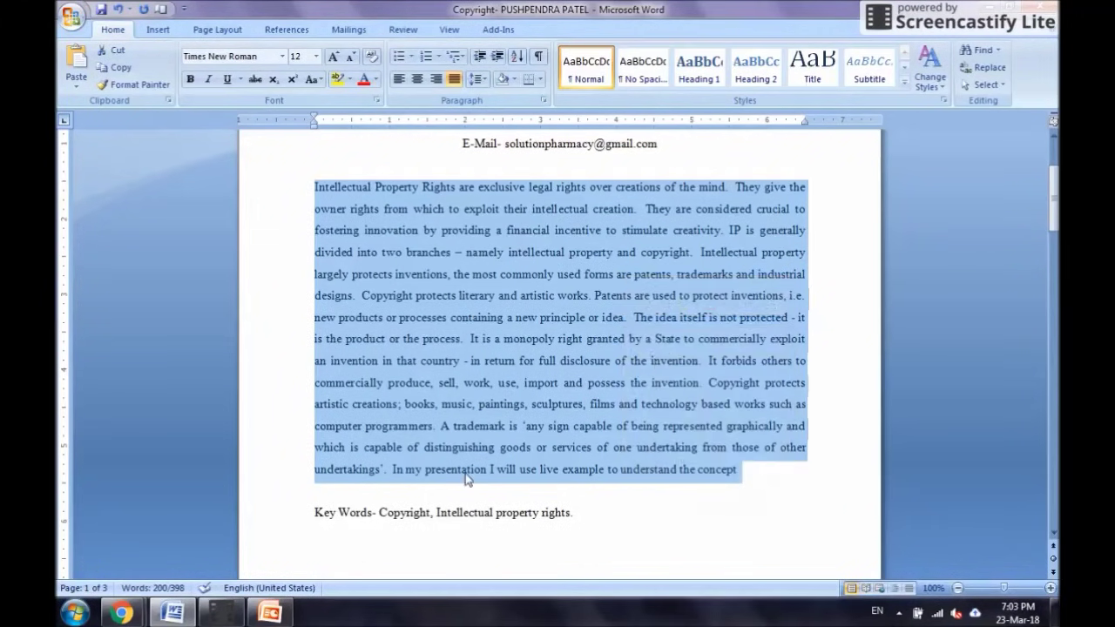
left_click(270, 613)
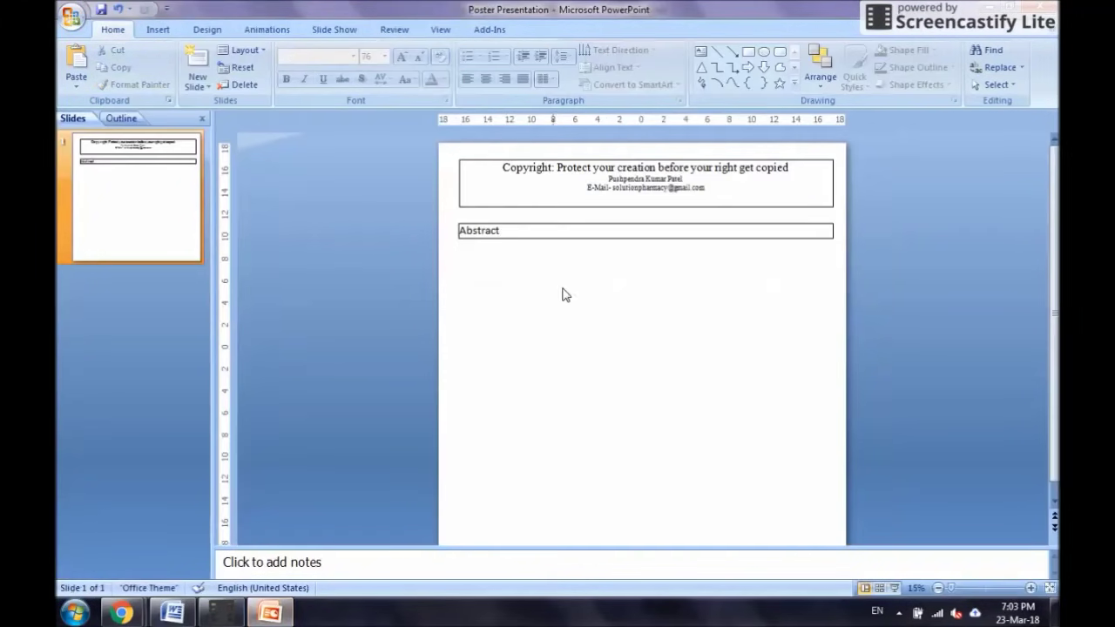
left_click(504, 231)
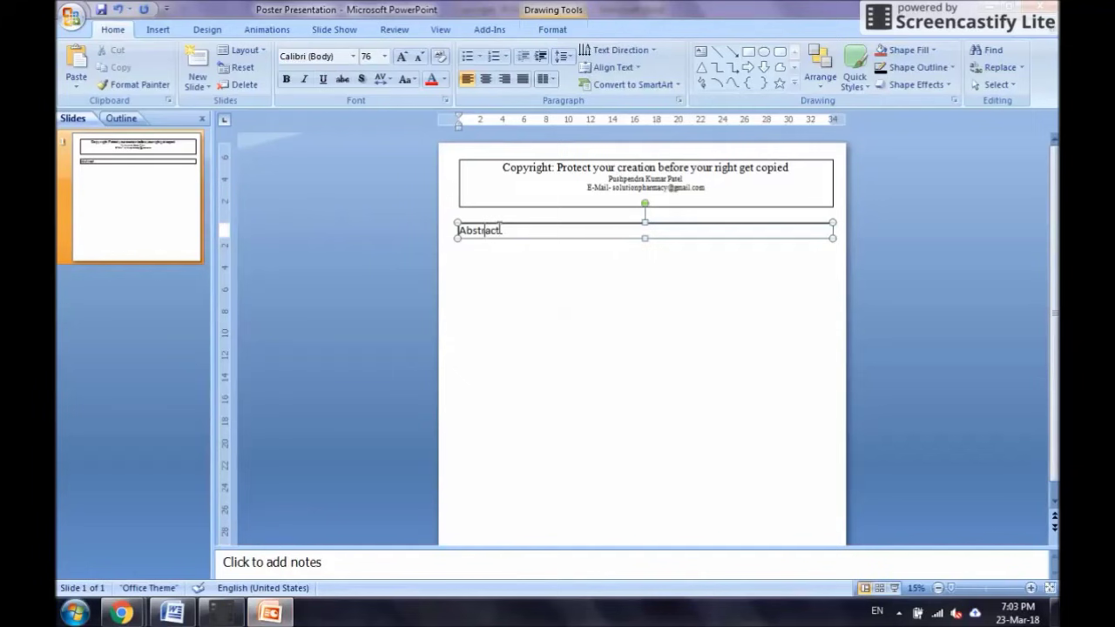
- Paste the paragraph over 'Abstract' and set it in justified Times New Roman
left_click_drag(499, 231, 460, 230)
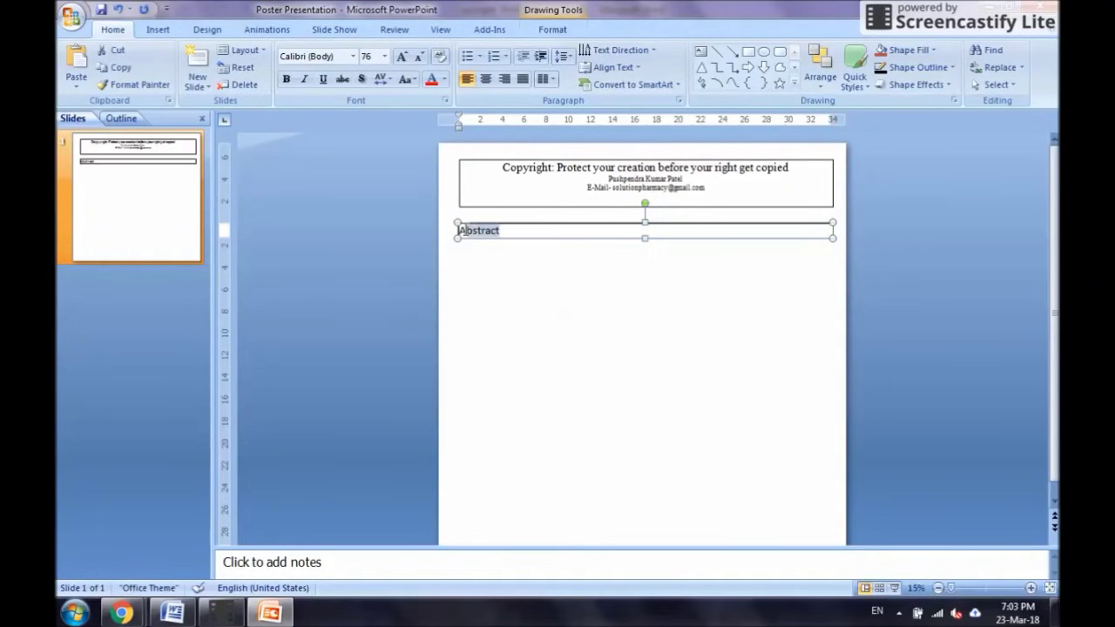
key("ctrl+v")
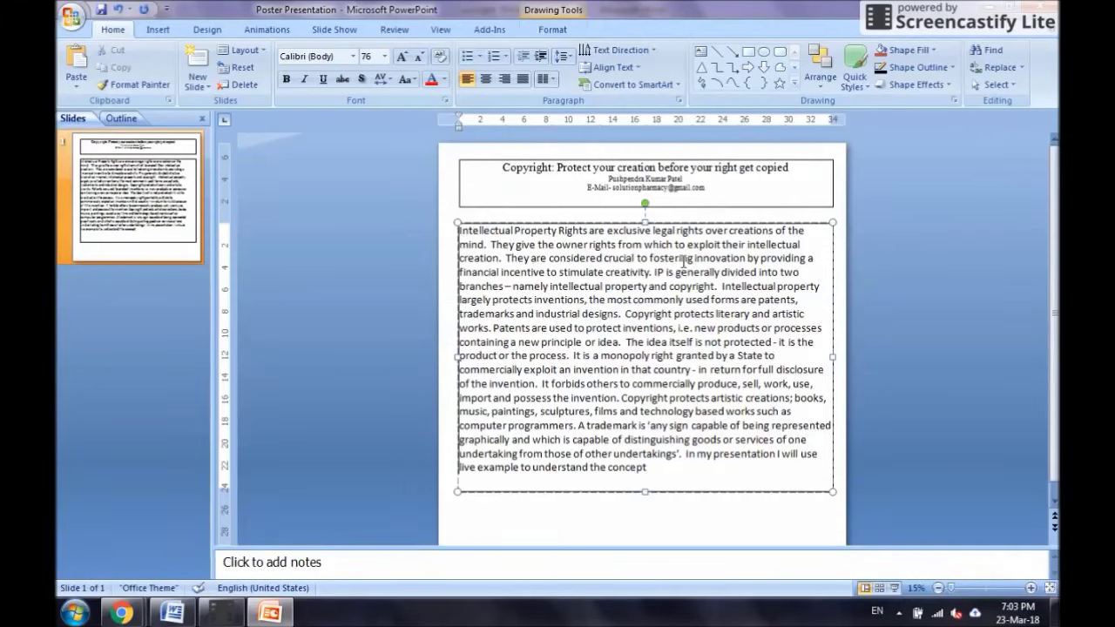
scroll(684, 262, "down", 1)
left_click(688, 510)
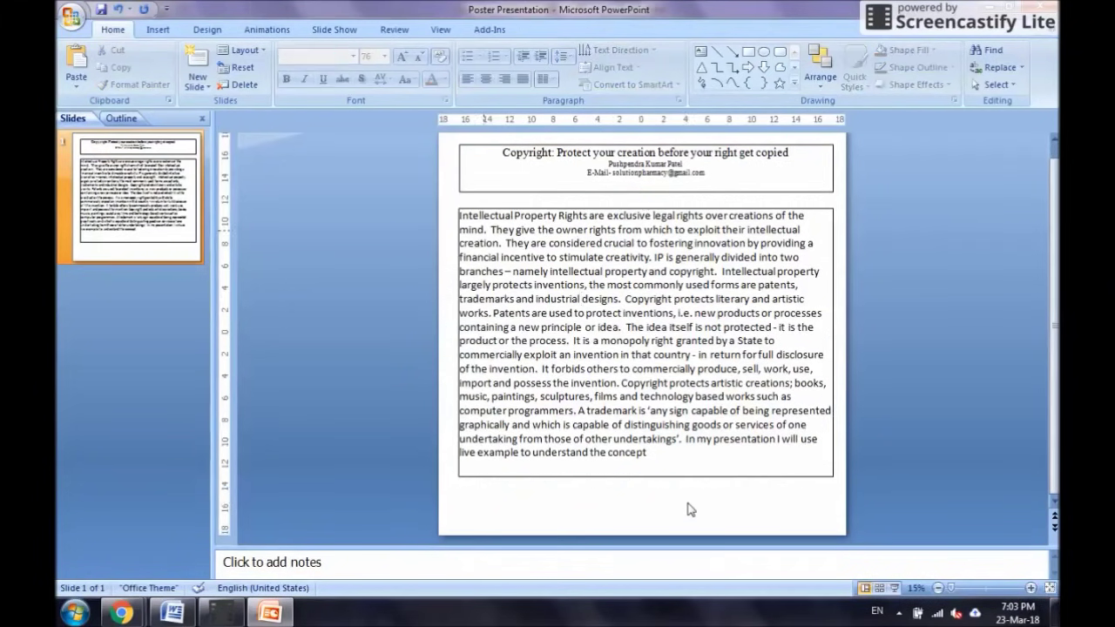
mouse_move(650, 453)
left_mouse_down()
mouse_move(461, 266)
mouse_move(454, 215)
left_mouse_up()
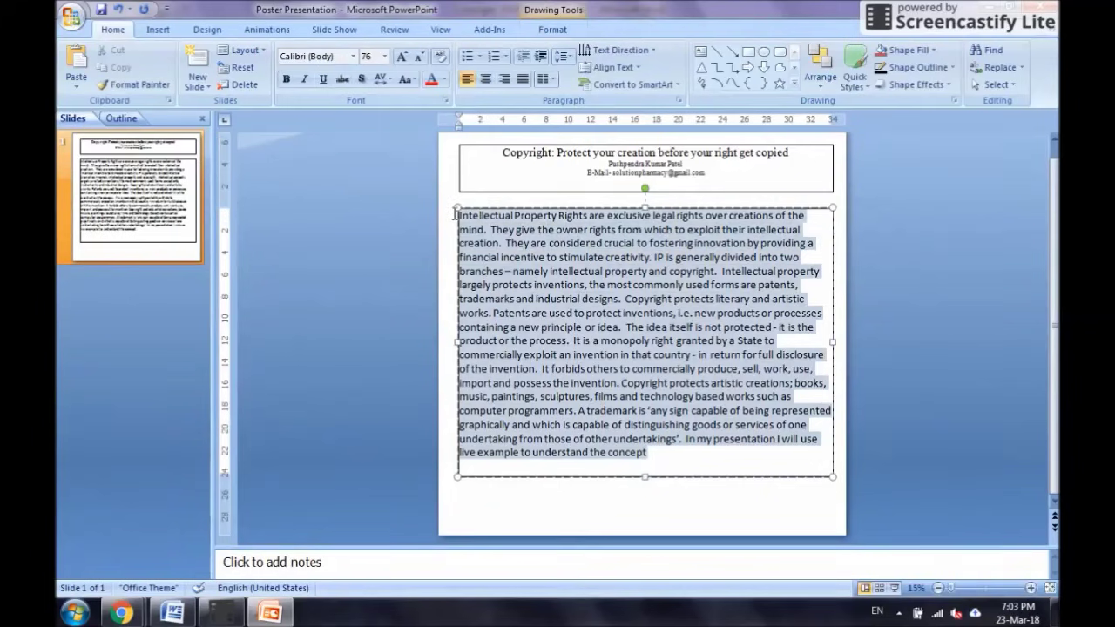
left_click(353, 56)
left_click(348, 144)
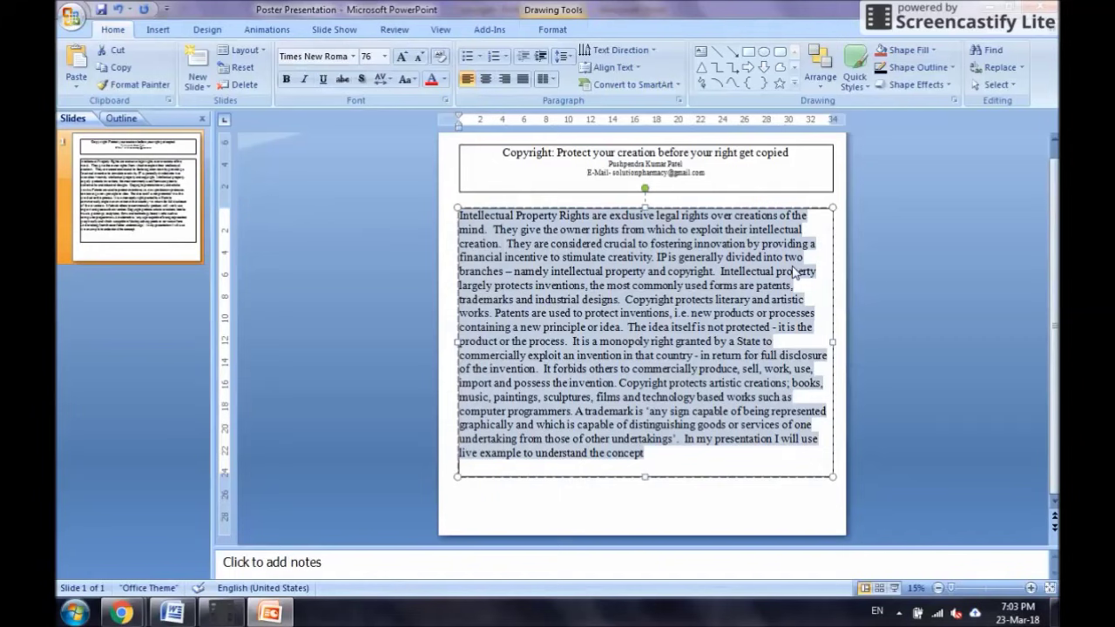
left_click(522, 80)
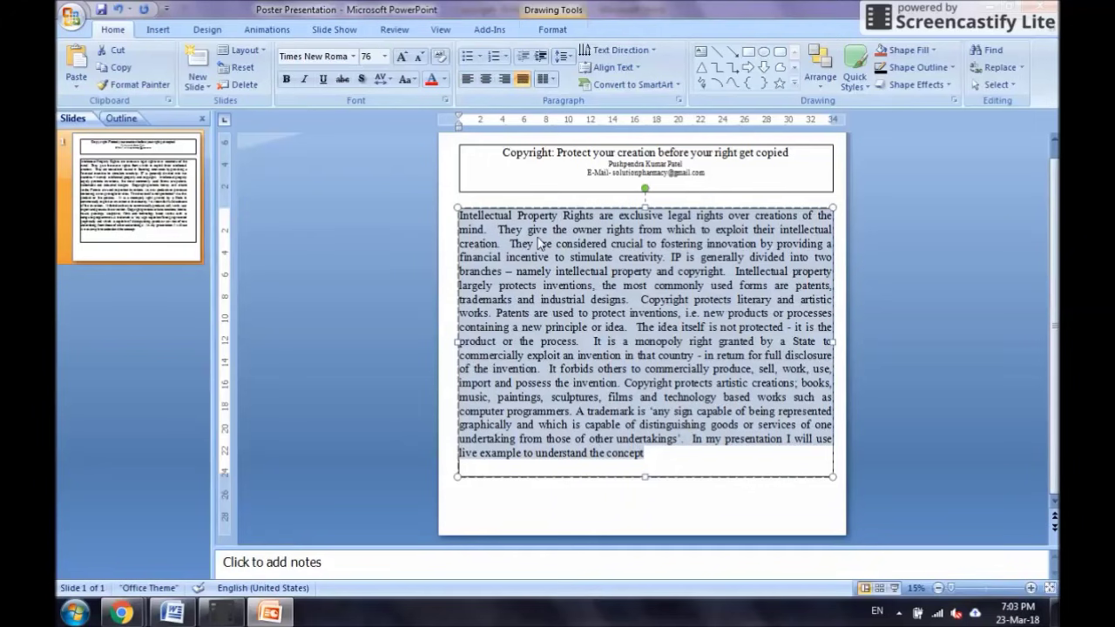
right_click(565, 279)
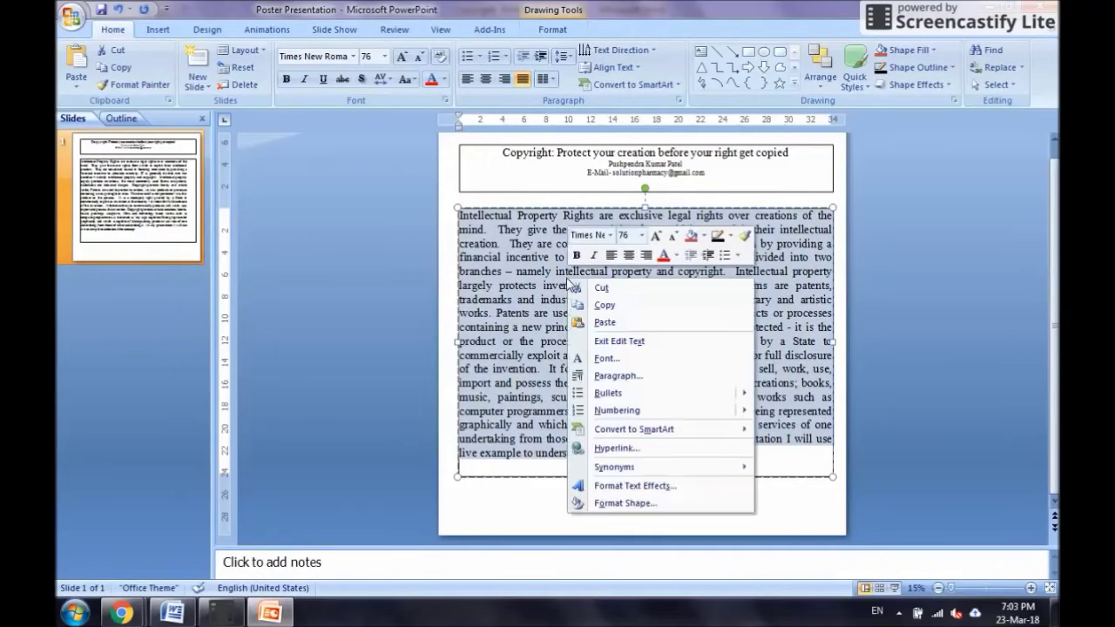
- Set the abstract text to 36 pt, move its box up under the title, and delete the trailing empty line
left_click(618, 376)
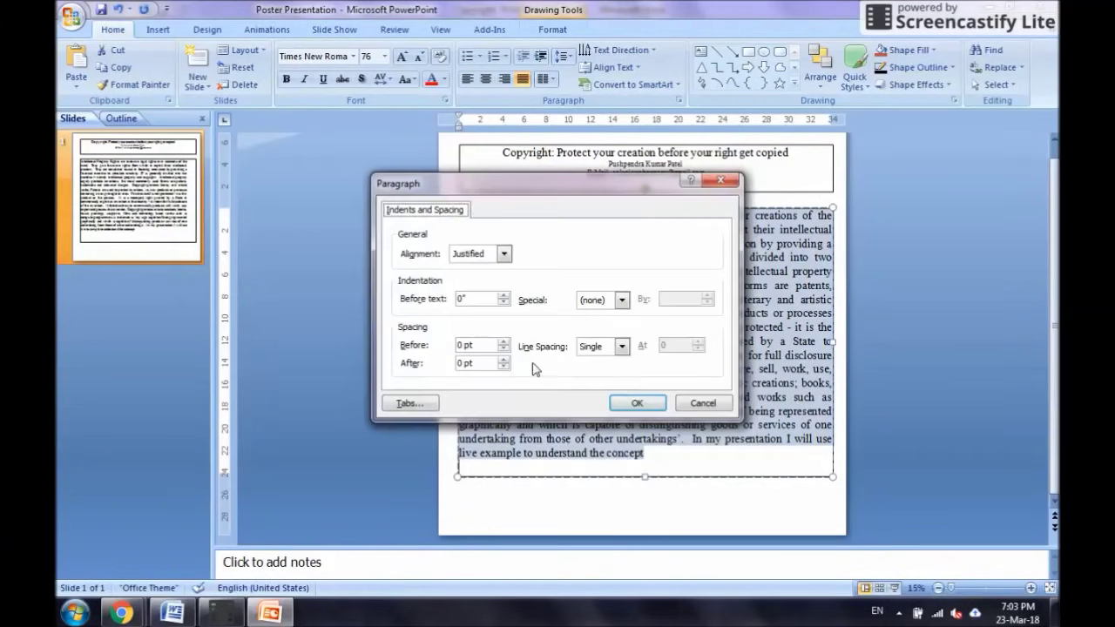
left_click(638, 403)
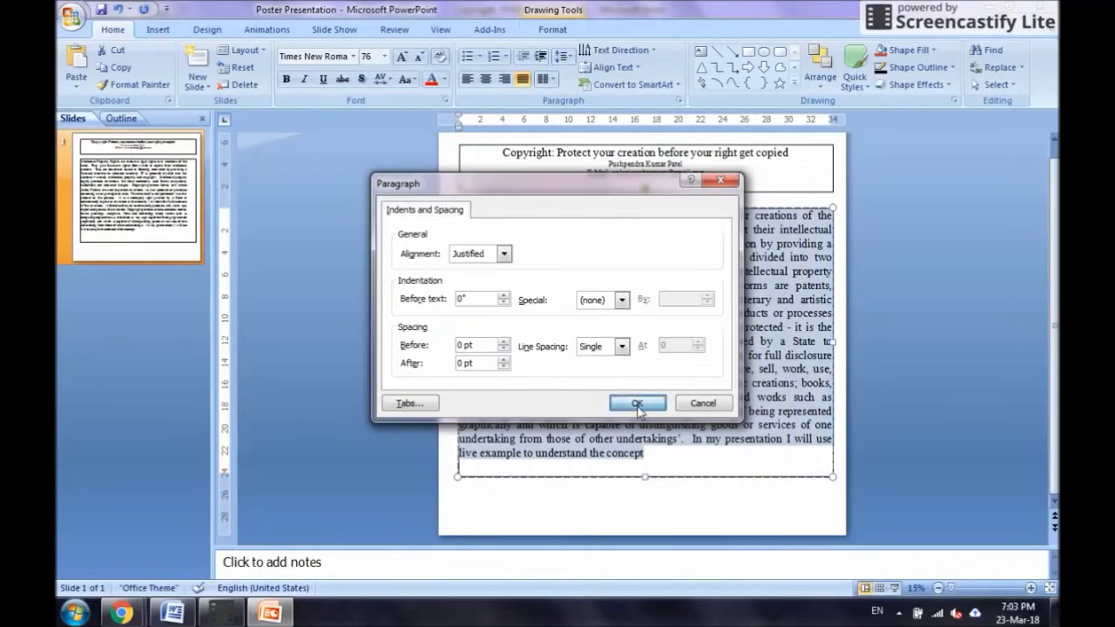
left_click(384, 55)
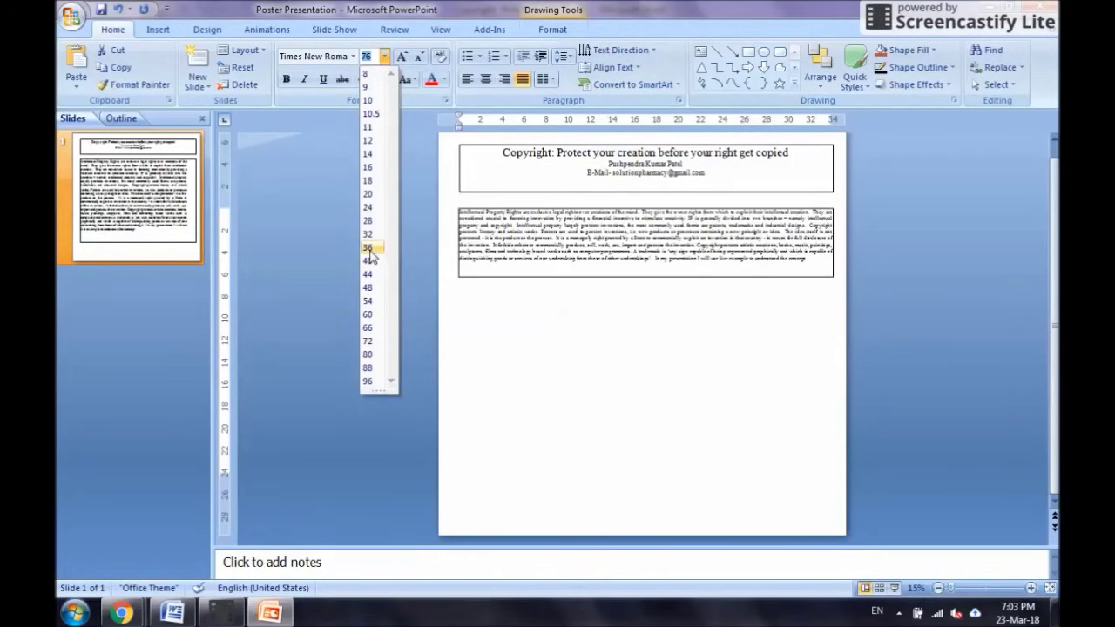
left_click(367, 248)
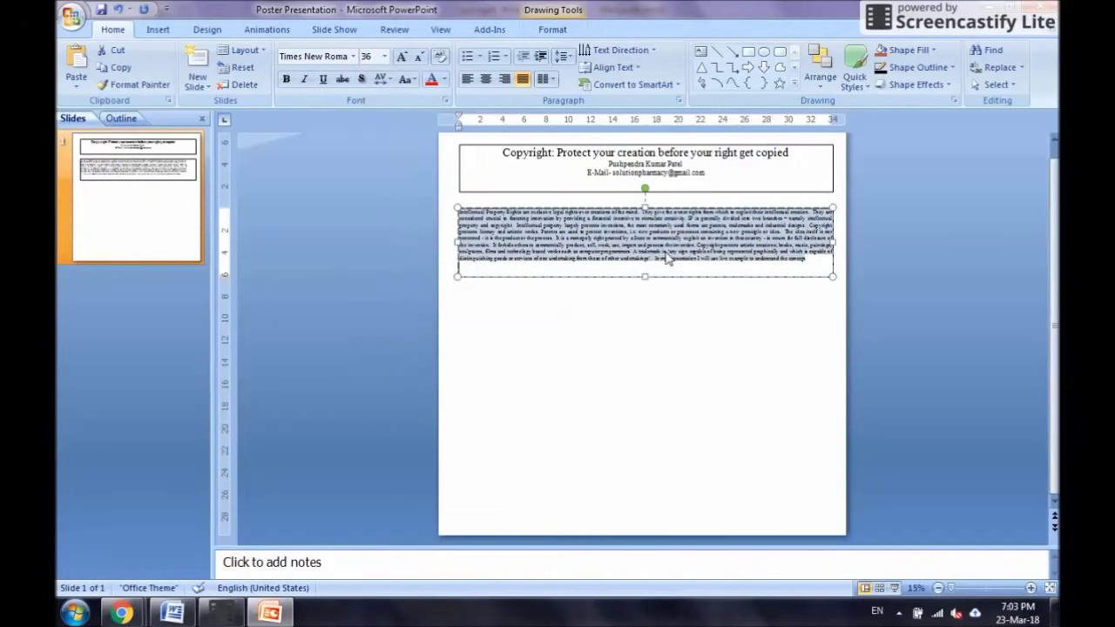
left_click_drag(695, 207, 694, 196)
left_click(749, 337)
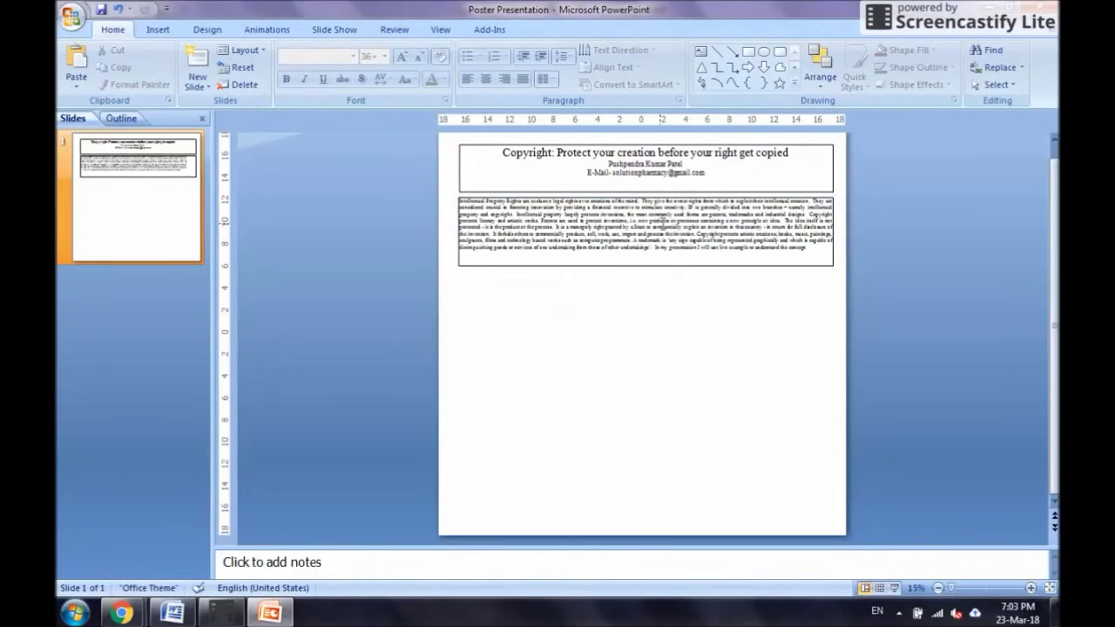
left_click(671, 263)
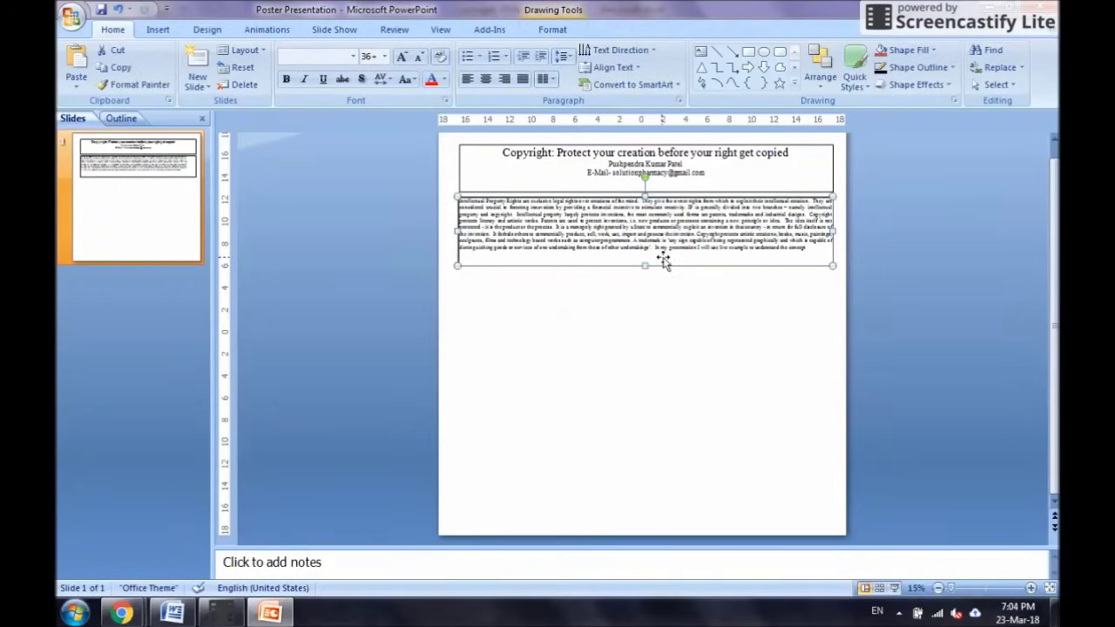
left_click(811, 263)
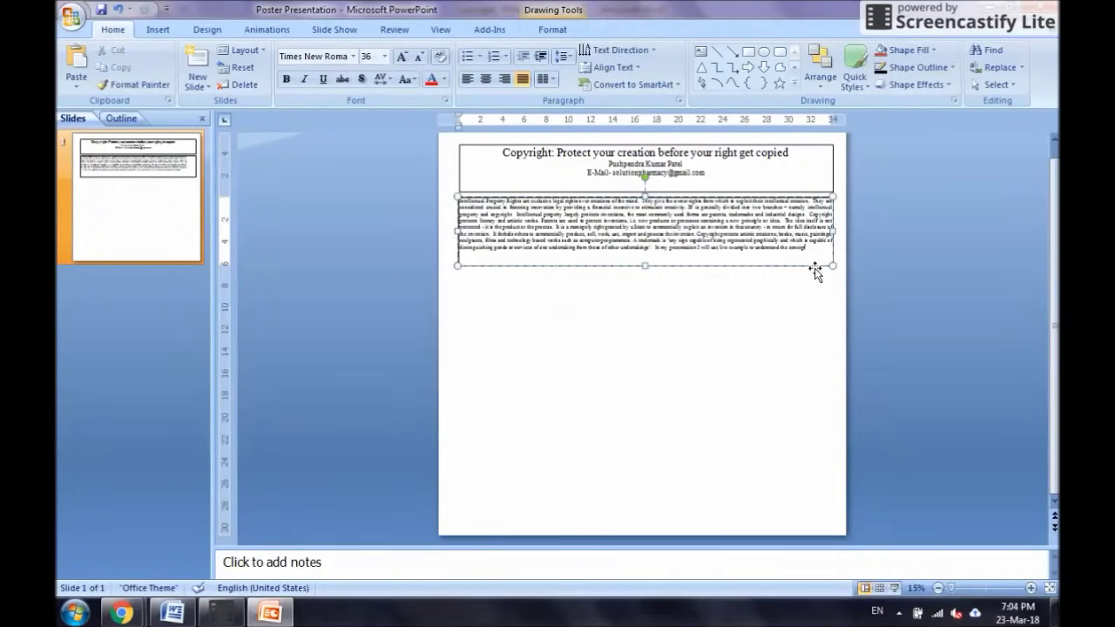
key("BackSpace")
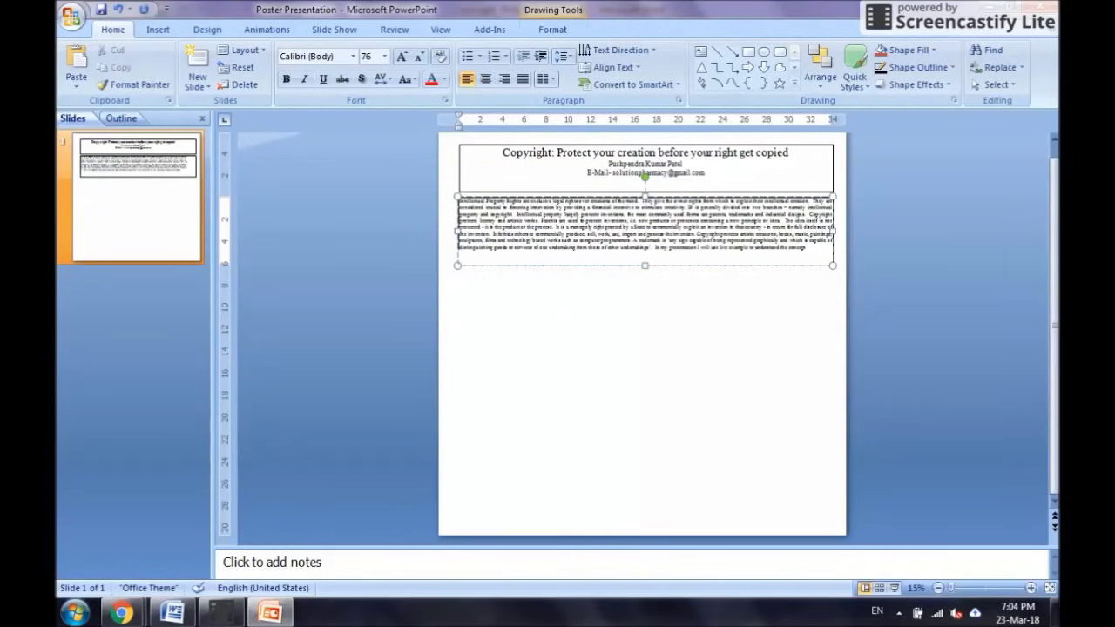
left_click(747, 324)
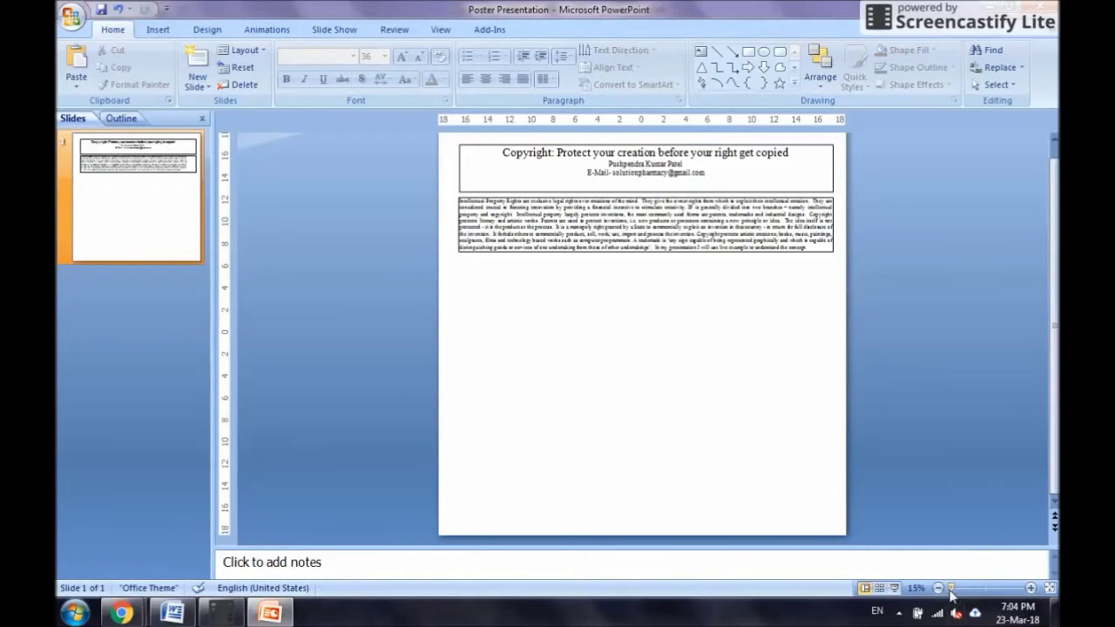
left_click(1031, 588)
left_click(1032, 588)
scroll(804, 291, "up", 3)
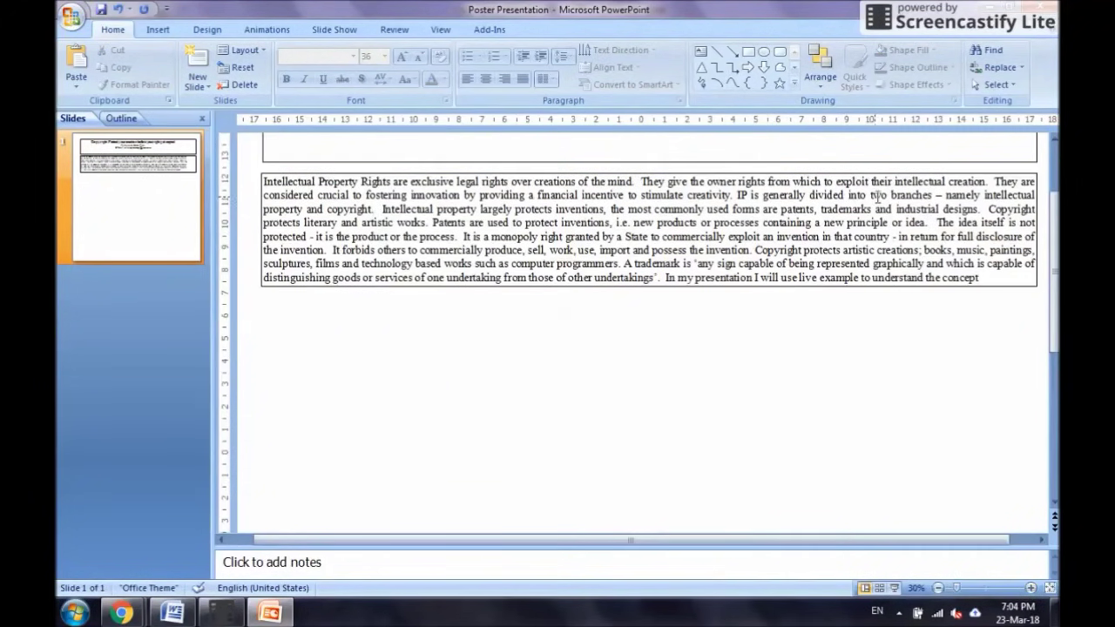
left_click(938, 588)
scroll(810, 396, "up", 3)
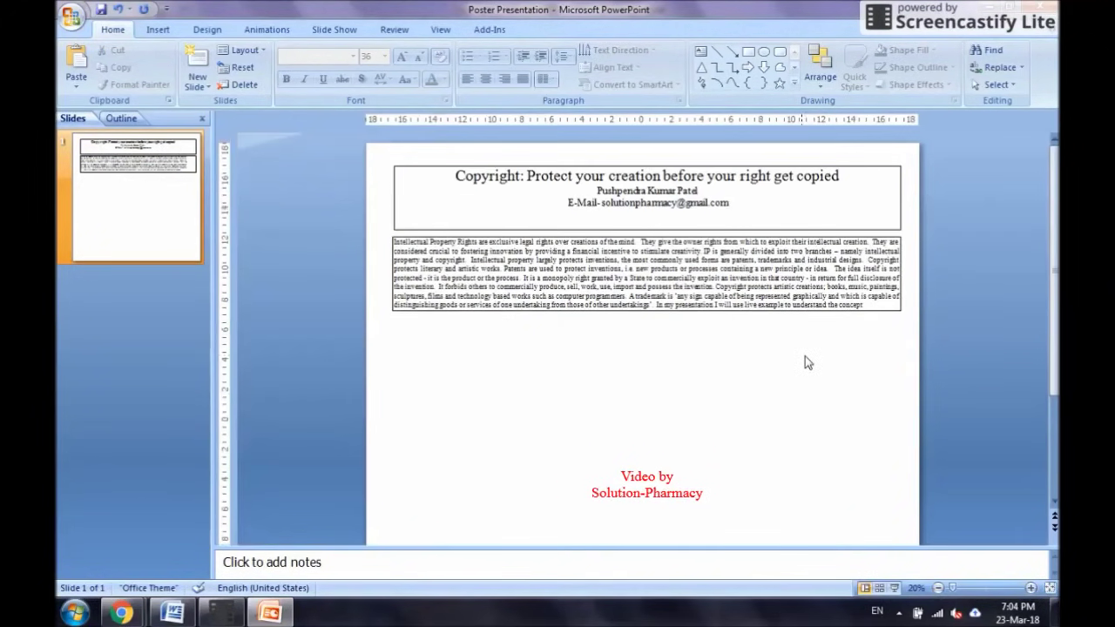
left_click(892, 239)
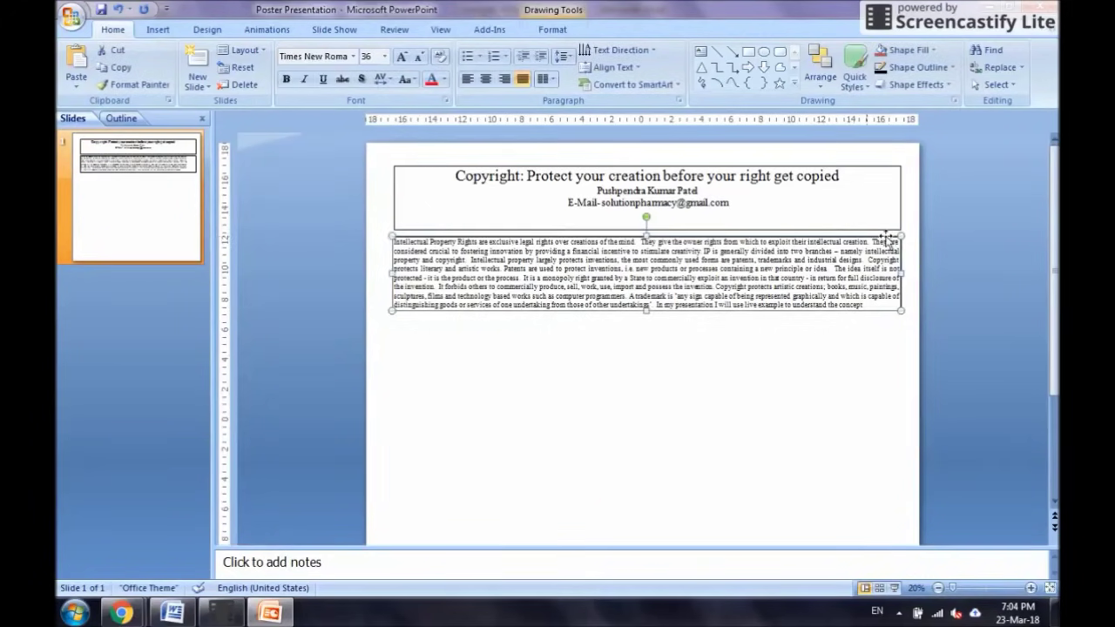
- Remove the outline from the abstract body text box
left_click(556, 26)
left_click(445, 67)
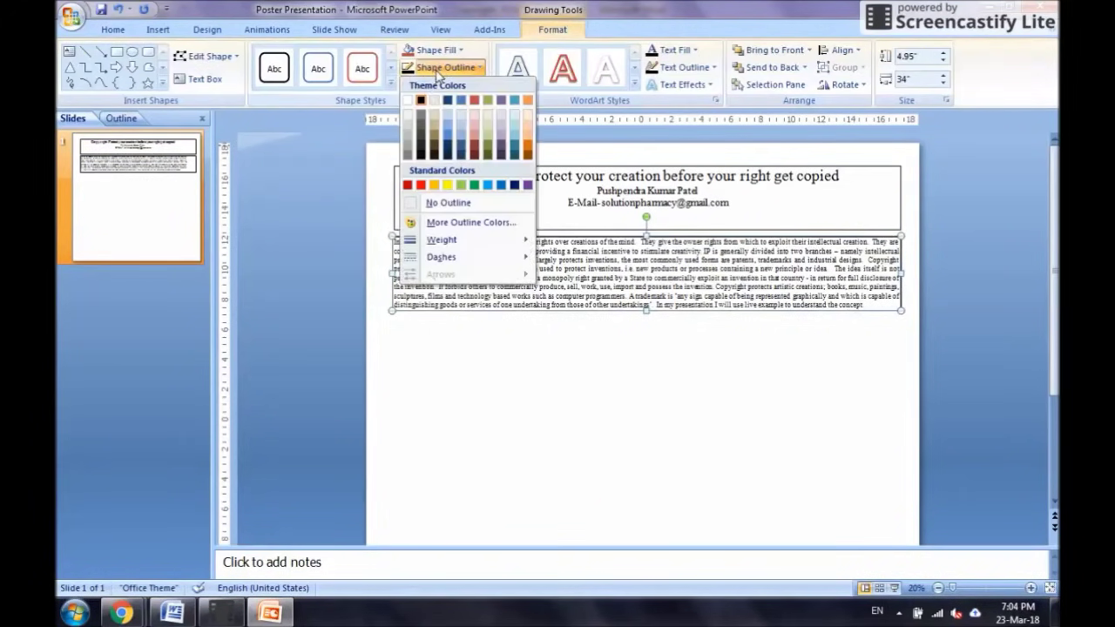
left_click(436, 203)
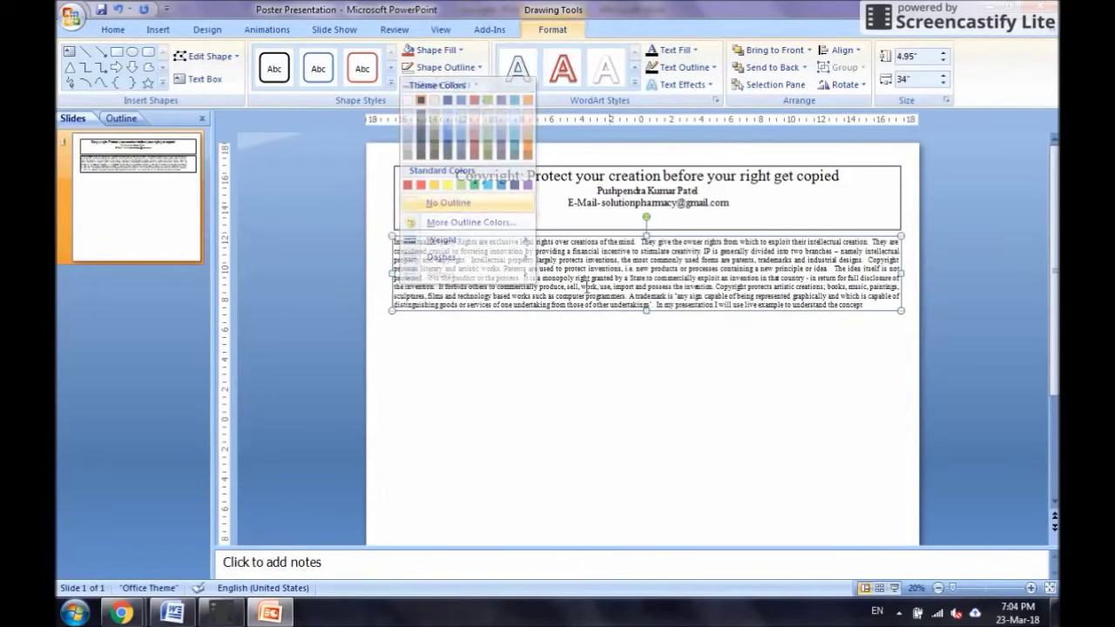
left_click(685, 374)
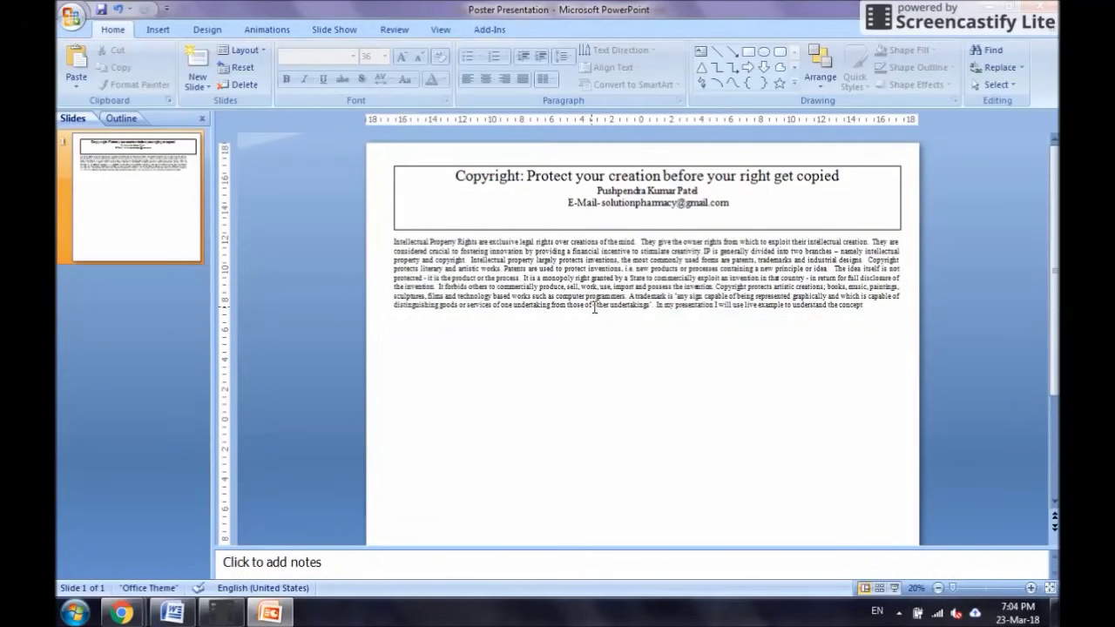
- Add a bold, centred 'Abstract' heading line above the abstract paragraph
double_click(393, 242)
key("Return")
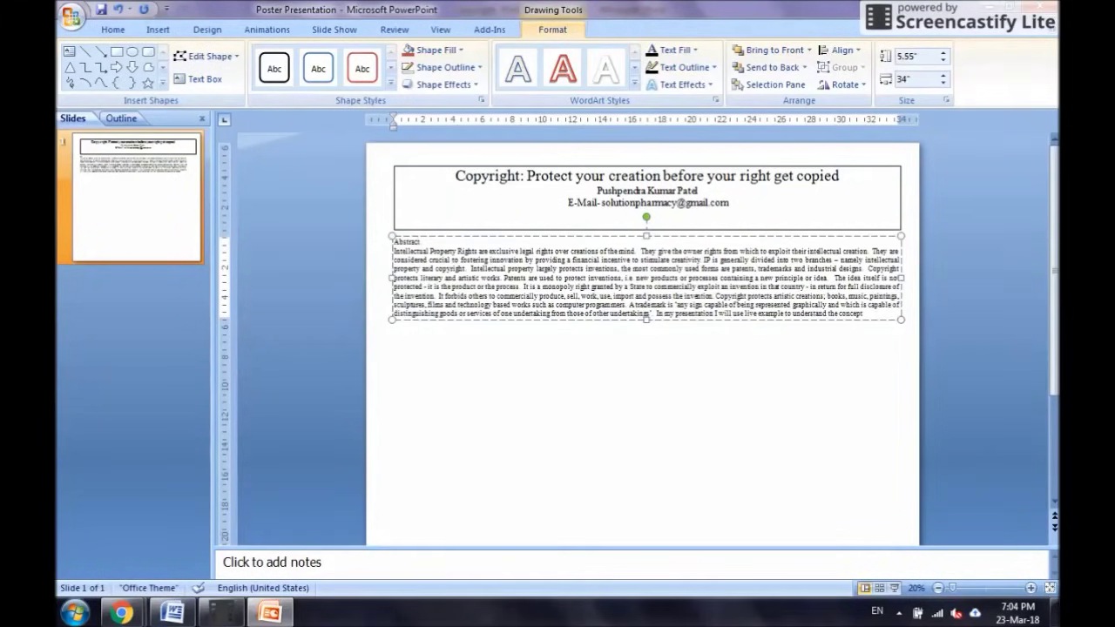
key("shift+Home")
left_click(112, 29)
left_click(485, 79)
left_click(285, 78)
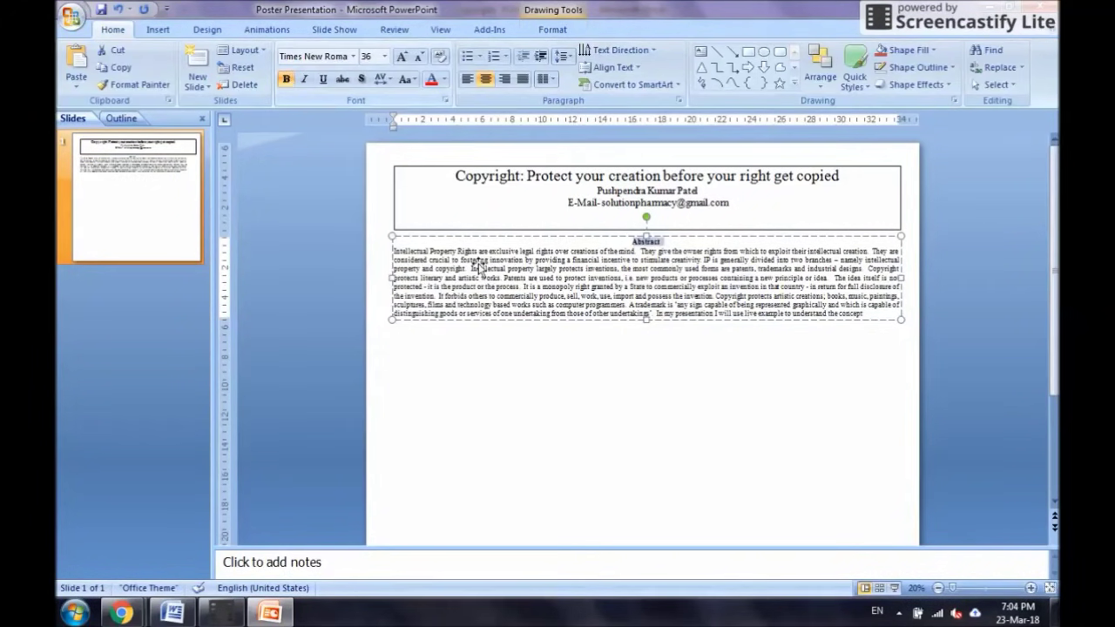
left_click(752, 410)
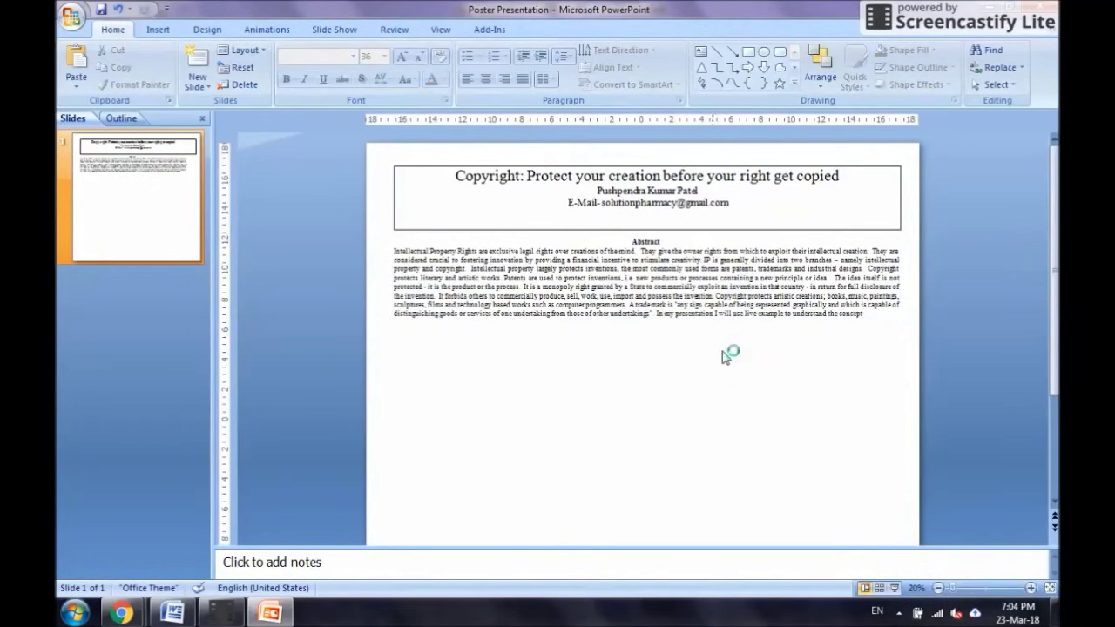
scroll(729, 356, "down", 2)
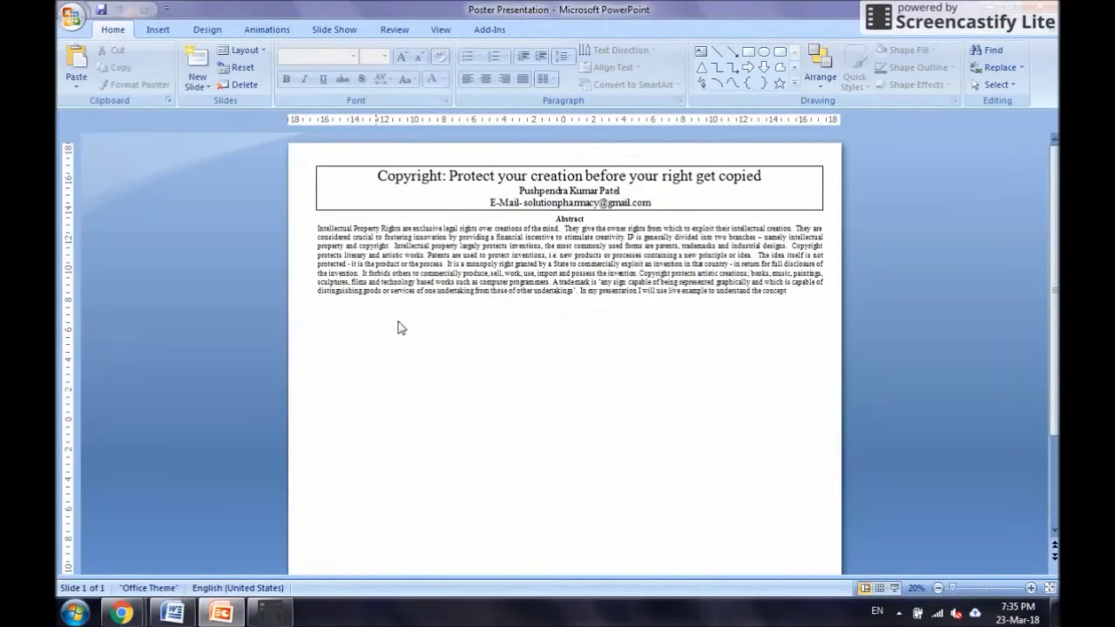
- Draw a rectangle below the abstract on the poster's left side
left_click(157, 31)
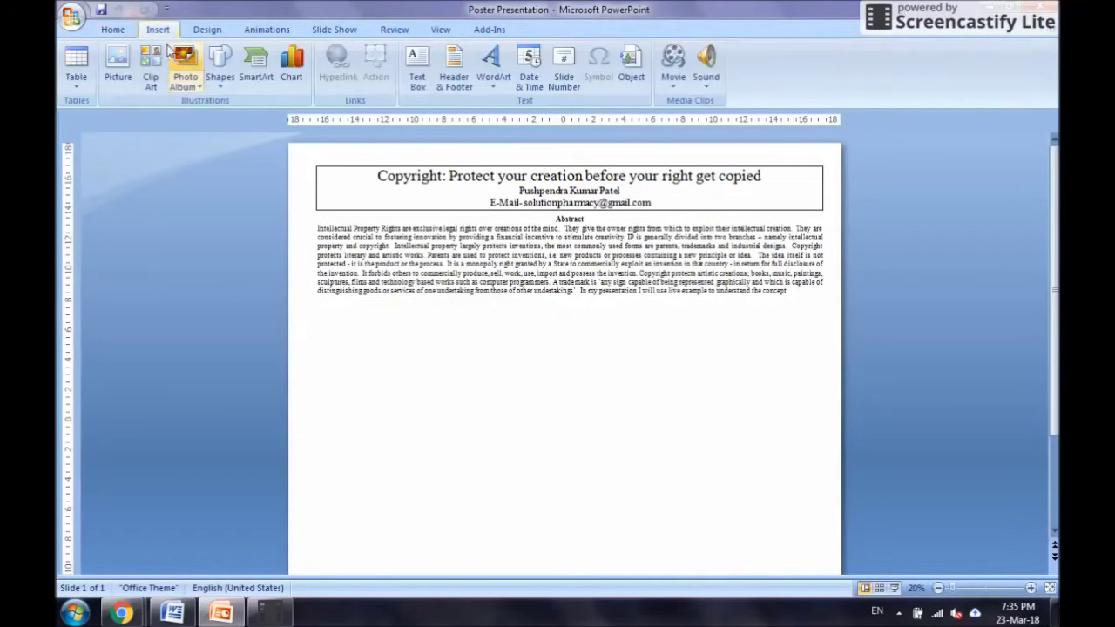
left_click(225, 69)
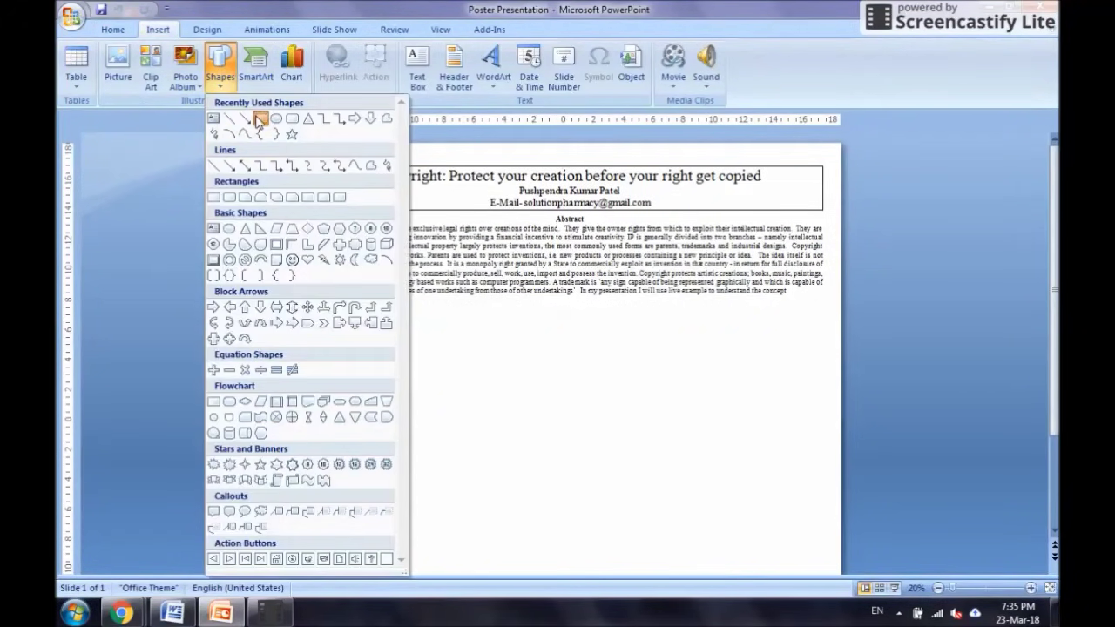
left_click(260, 120)
mouse_move(320, 303)
left_mouse_down()
mouse_move(413, 331)
mouse_move(517, 384)
mouse_move(523, 438)
left_mouse_up()
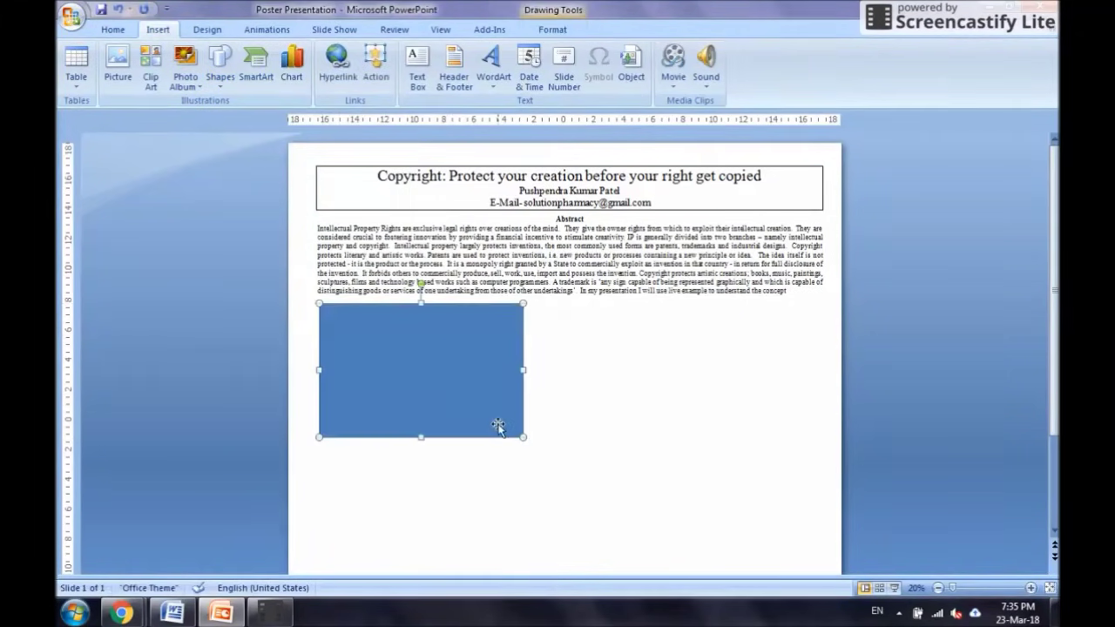
- Set the rectangle's fill to No Fill, leaving an empty outlined frame
left_click(531, 11)
left_click(462, 51)
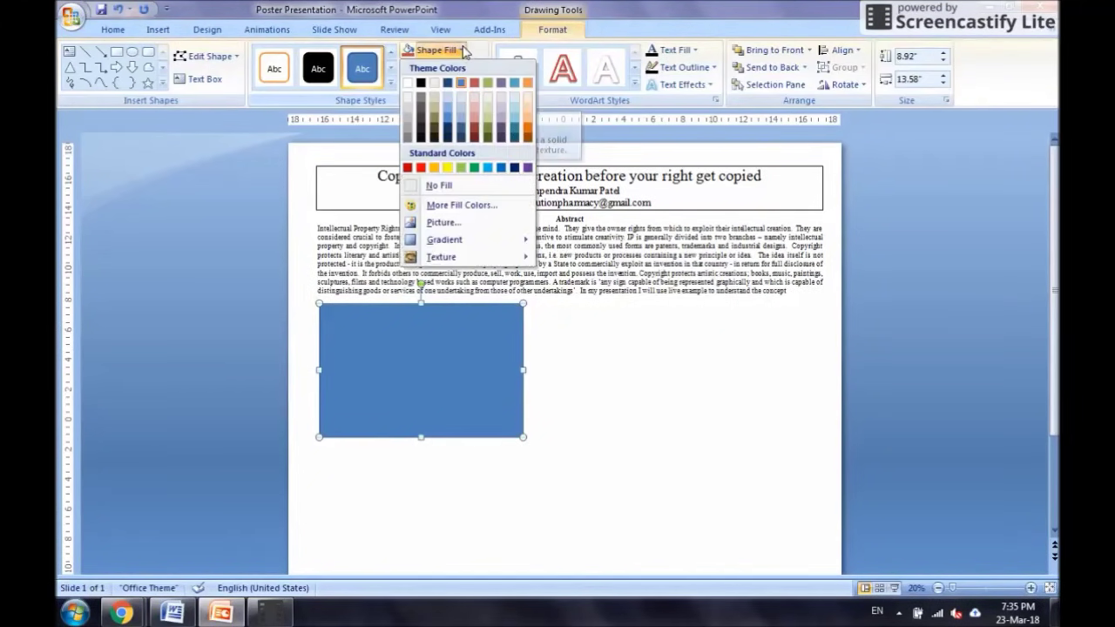
left_click(452, 188)
left_click(573, 386)
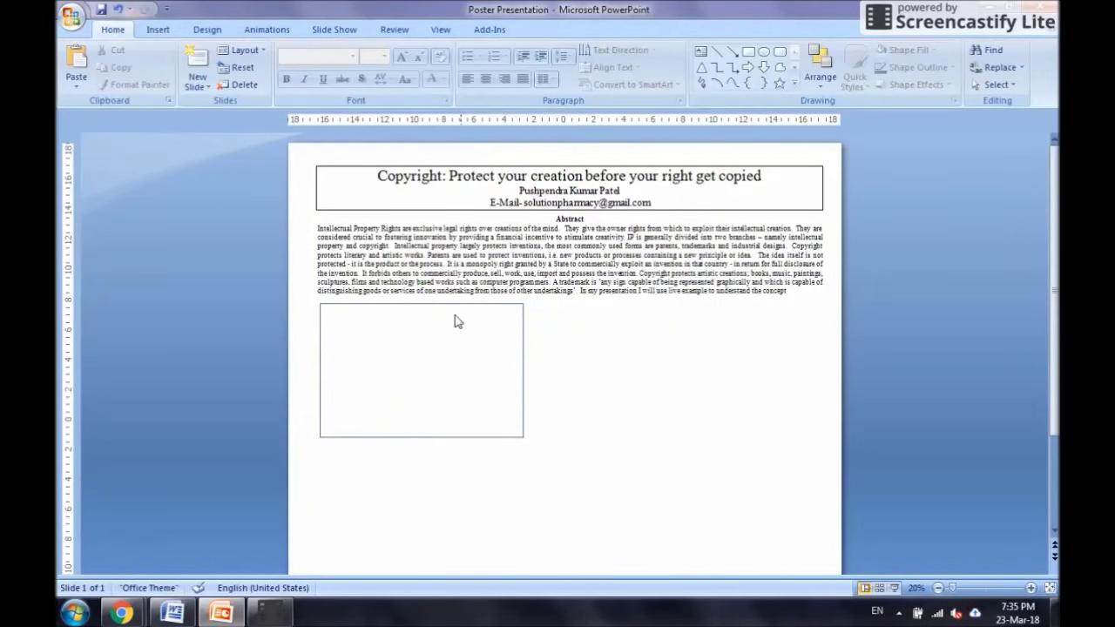
left_click(480, 305)
right_click(486, 329)
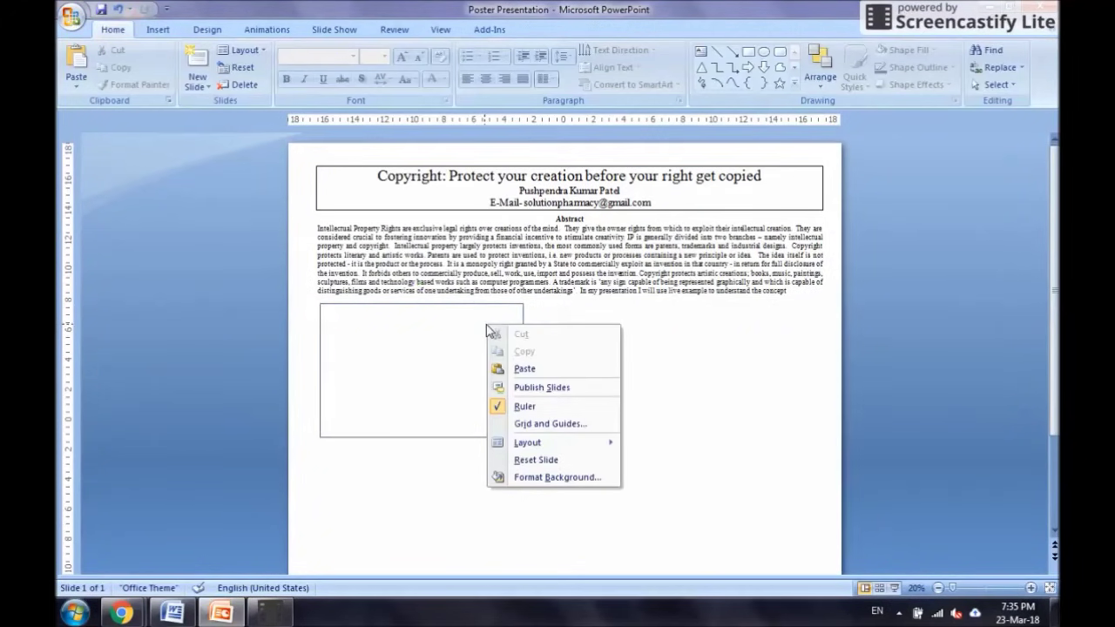
- Copy the empty rectangle and place the pasted copy directly below the first
left_click(622, 333)
left_click(521, 312)
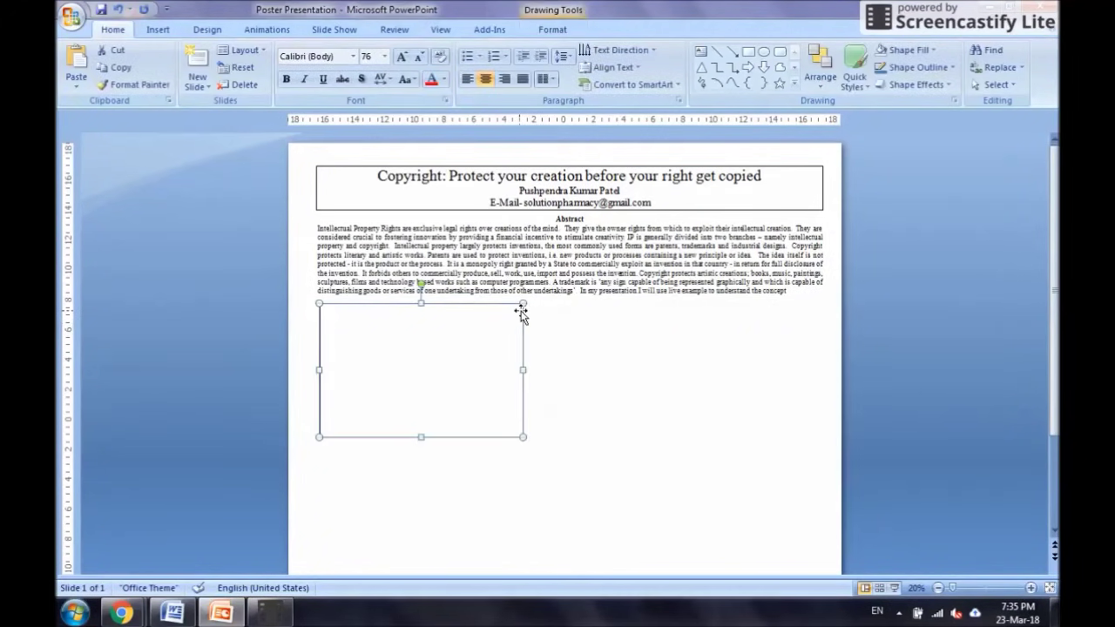
right_click(522, 311)
left_click(550, 346)
left_click(590, 354)
right_click(590, 353)
left_click(626, 397)
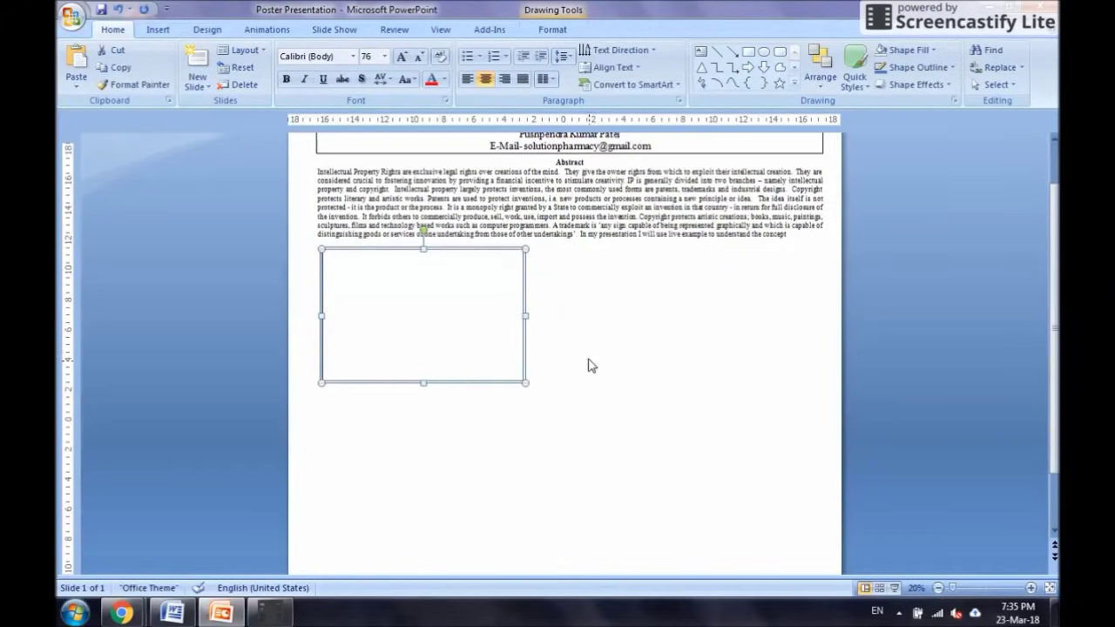
left_click_drag(521, 290, 745, 289)
left_click_drag(726, 252, 504, 399)
- Paste a third frame, make it shorter, and place it below the second one
scroll(630, 409, "down", 1)
left_click(631, 409)
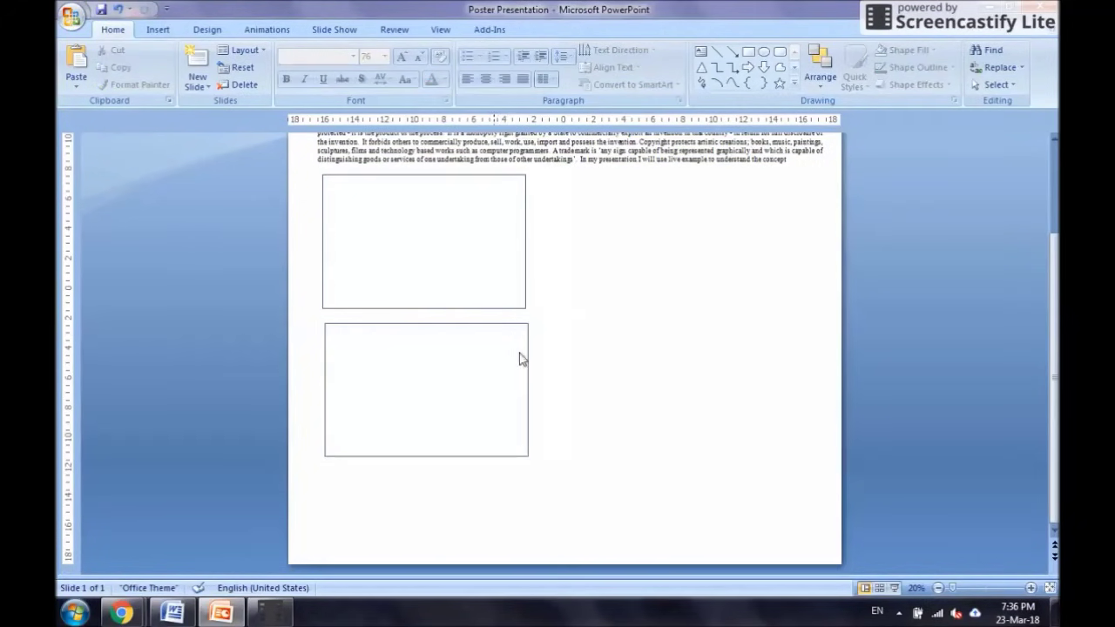
left_click(497, 327)
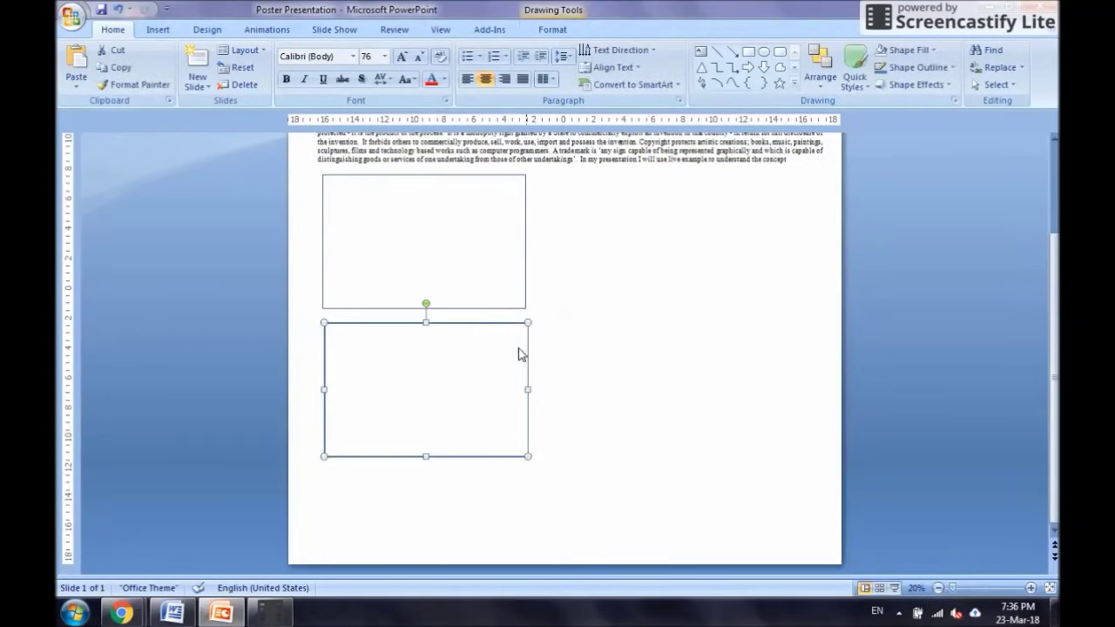
right_click(523, 324)
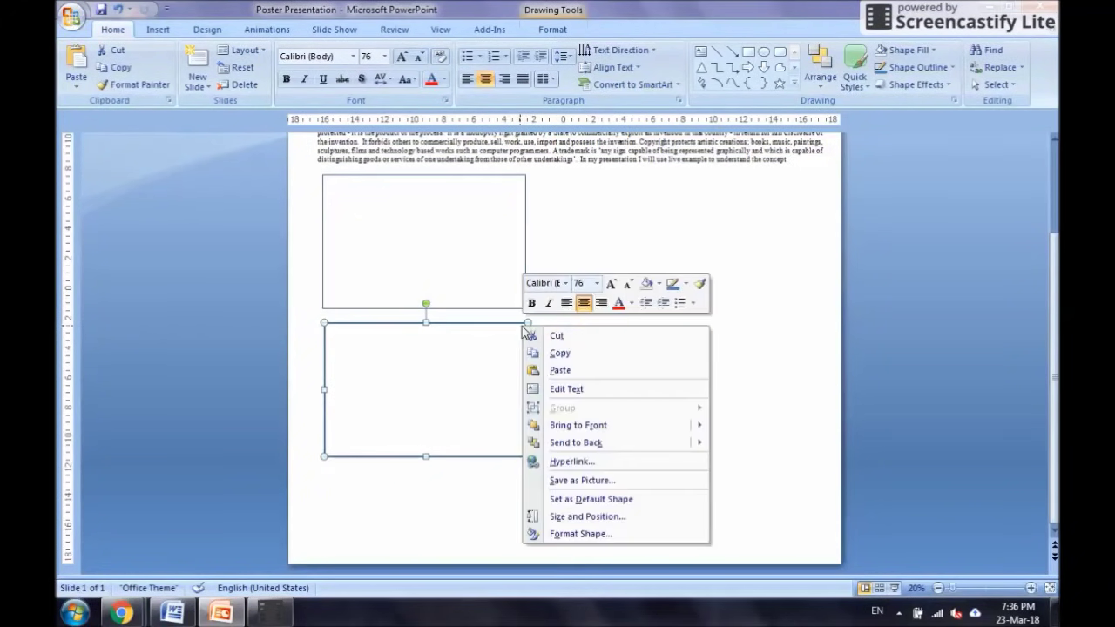
left_click(575, 356)
right_click(584, 335)
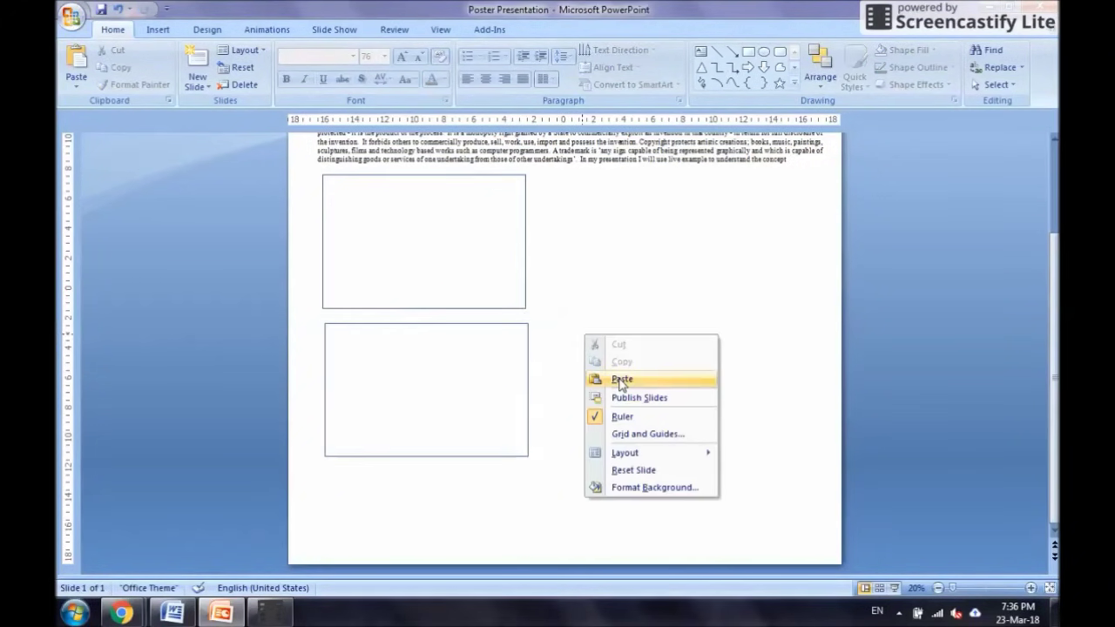
left_click(616, 366)
left_click_drag(519, 328, 763, 324)
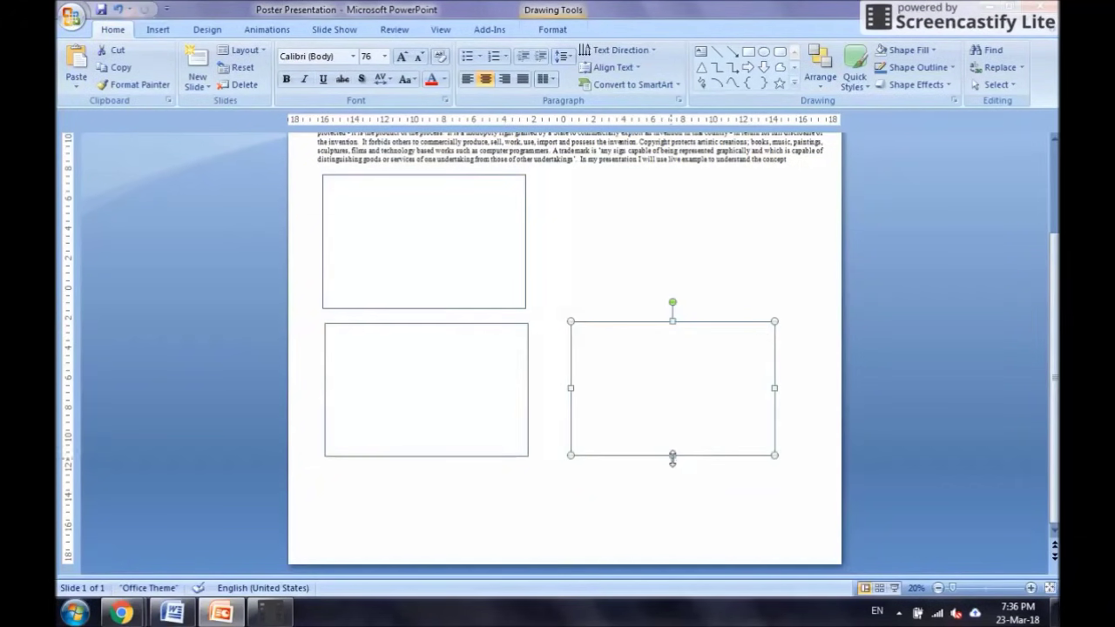
left_click_drag(672, 453, 671, 391)
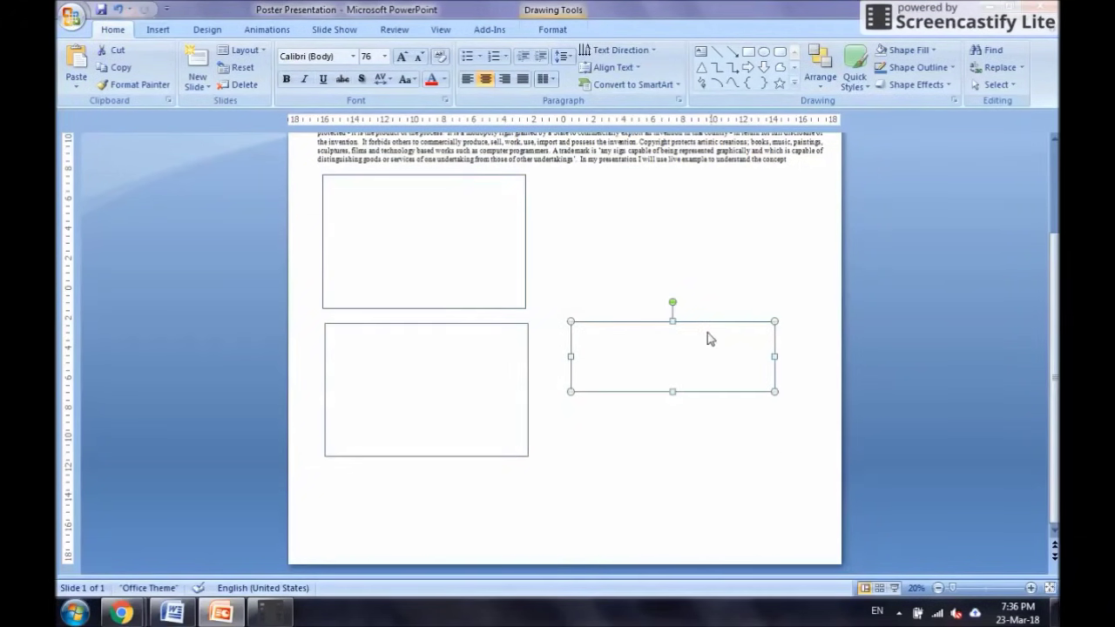
left_click_drag(714, 325, 471, 470)
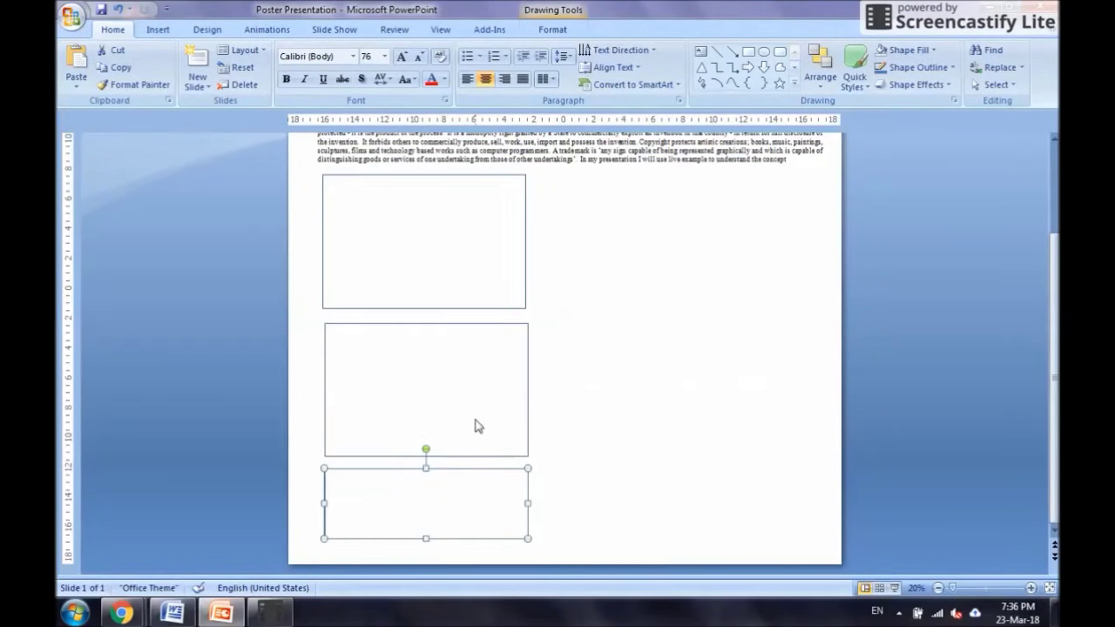
left_click(634, 465)
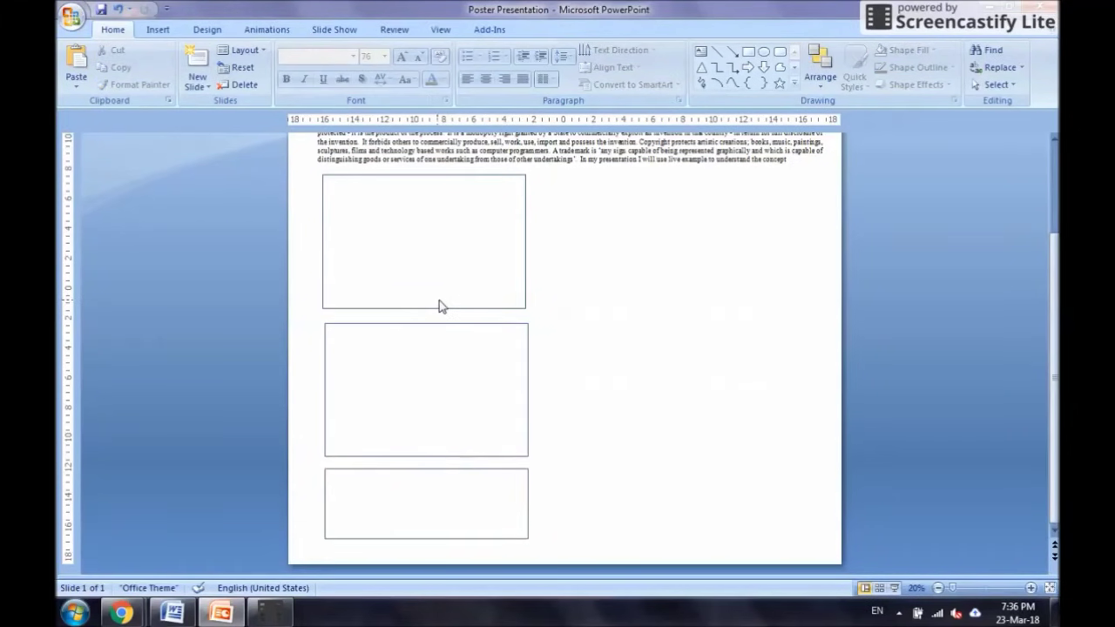
- Copy the Sterilization with watermark1 image from the Copy Right Poster folder
scroll(427, 453, "up", 5)
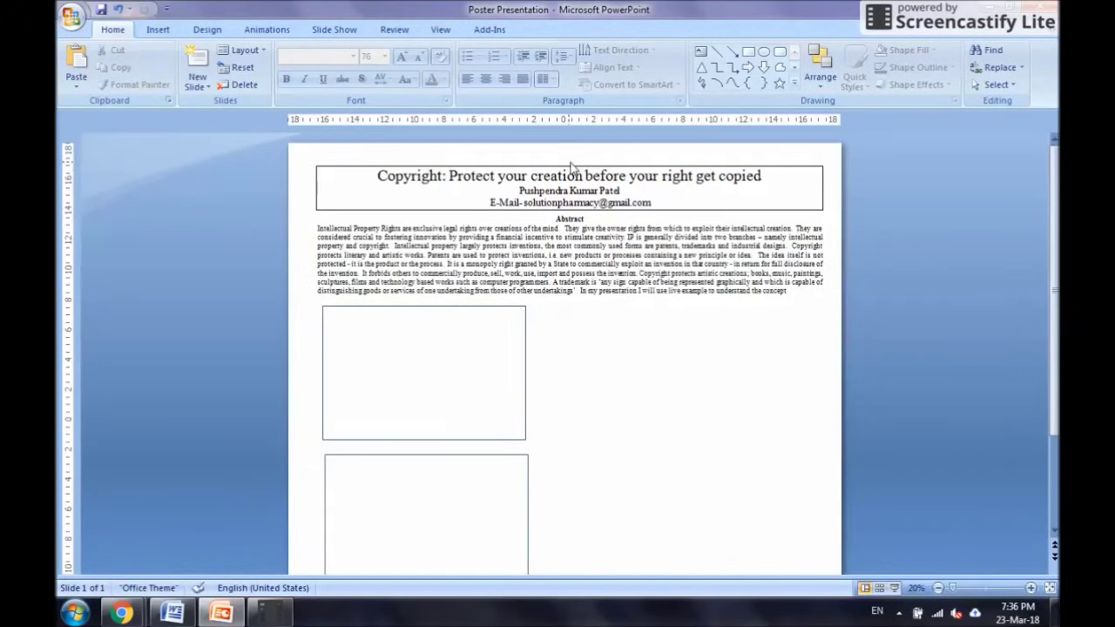
scroll(592, 413, "down", 1)
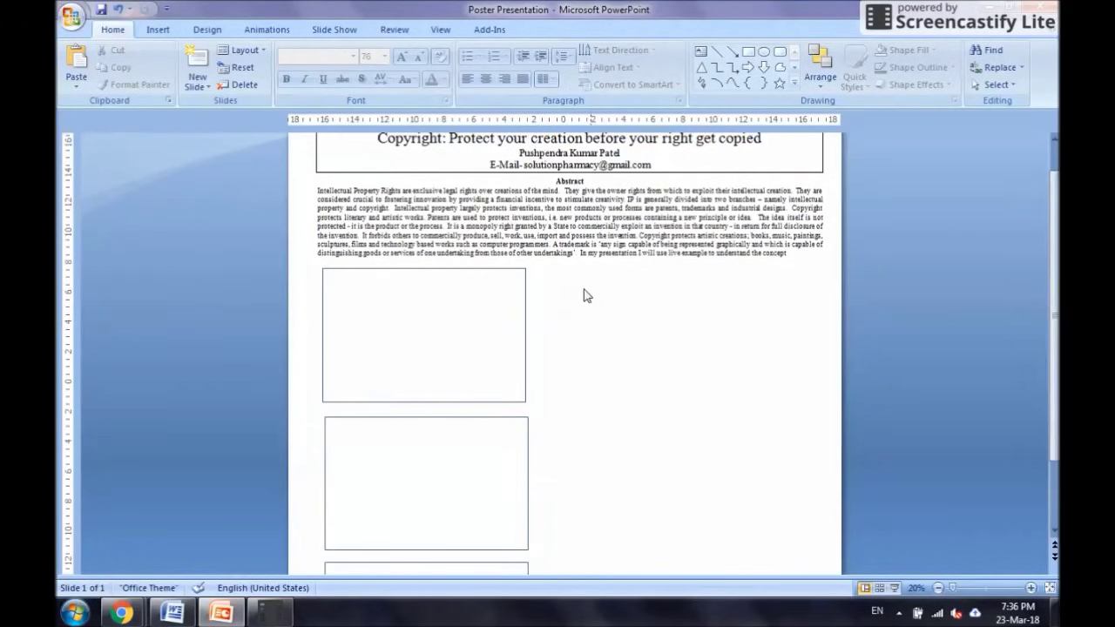
scroll(622, 303, "down", 1)
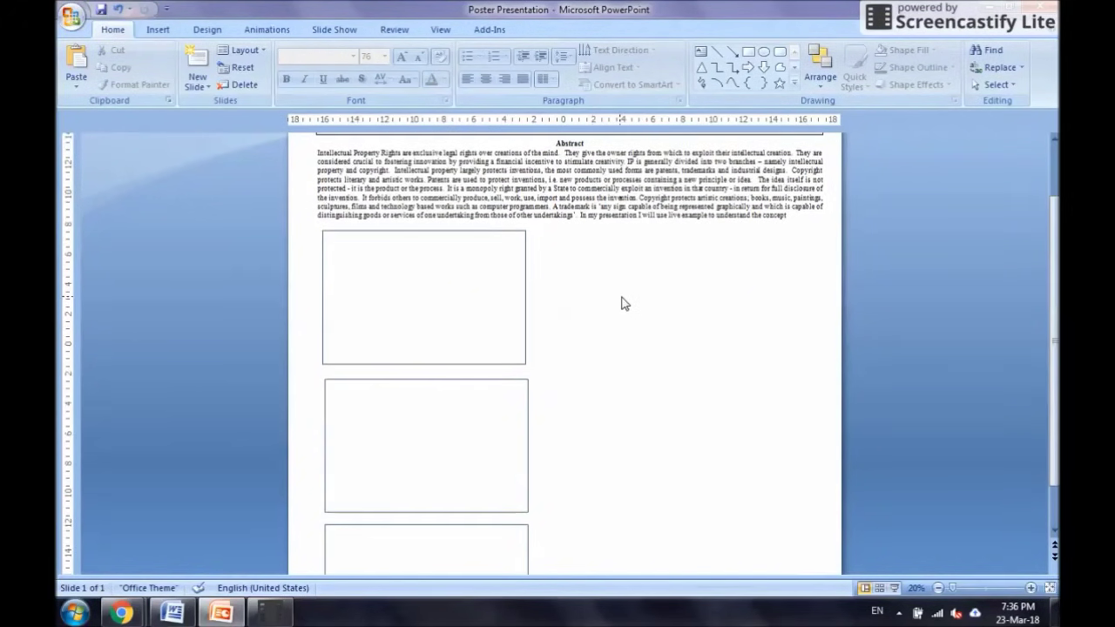
scroll(622, 303, "up", 2)
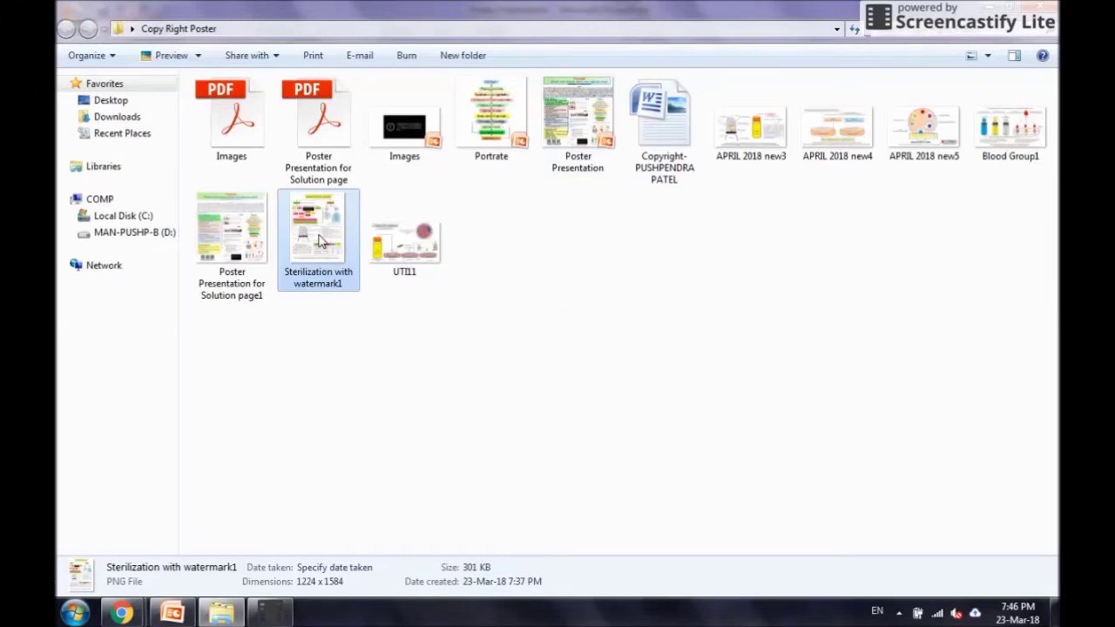
right_click(315, 241)
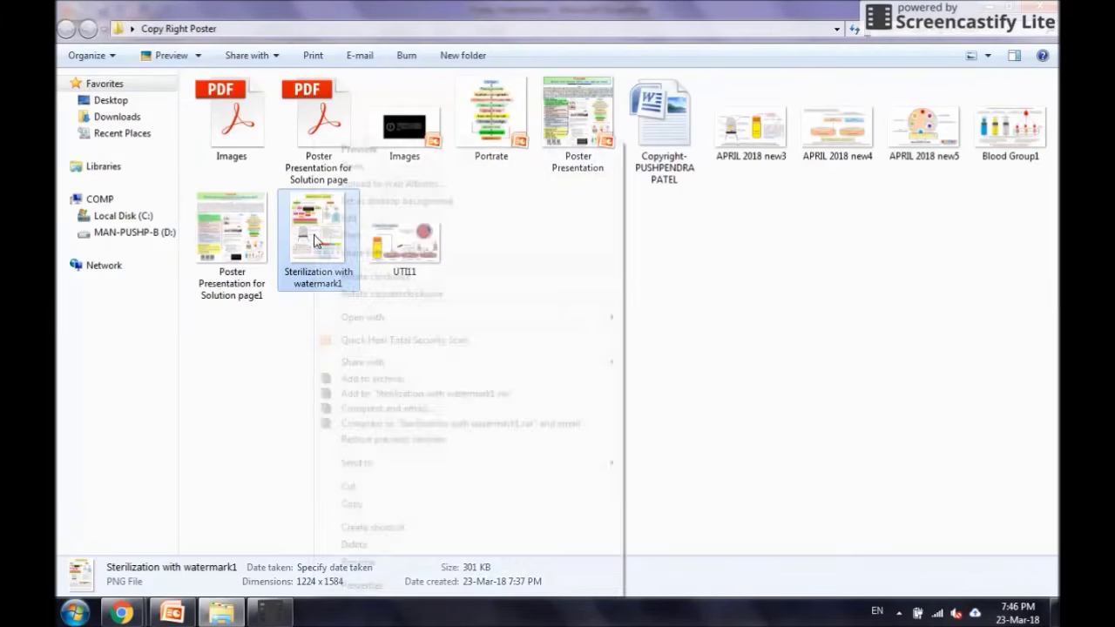
left_click(352, 504)
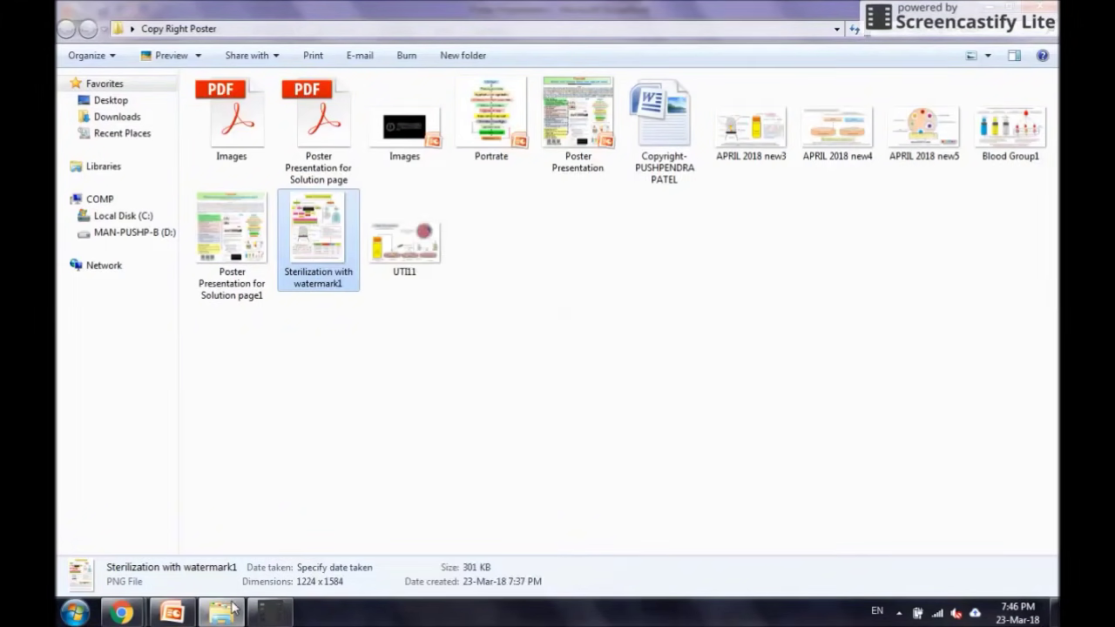
left_click(172, 612)
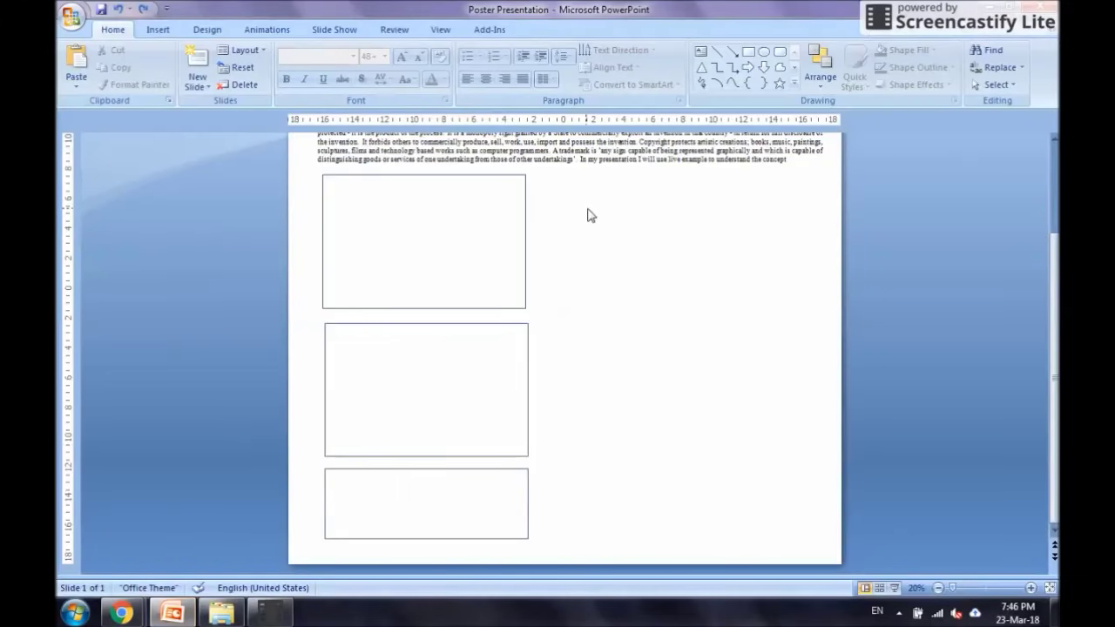
- Paste the Methods Available for Sterilization chart, enlarge it, and position it right of the frames
right_click(588, 215)
left_click(609, 252)
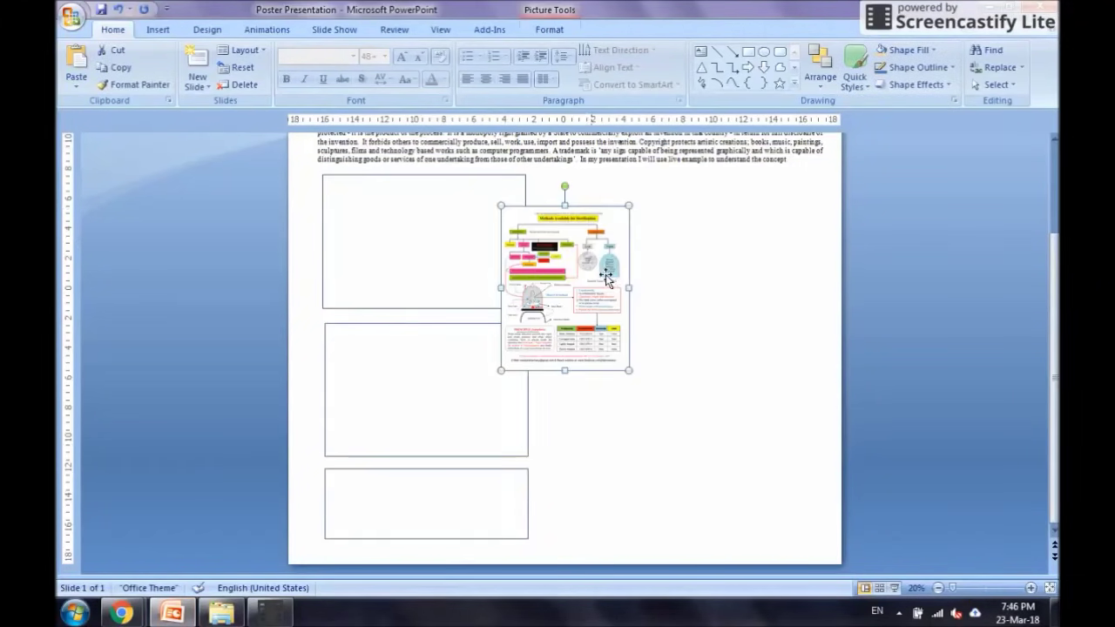
left_click_drag(577, 233, 613, 192)
left_click_drag(667, 331, 802, 543)
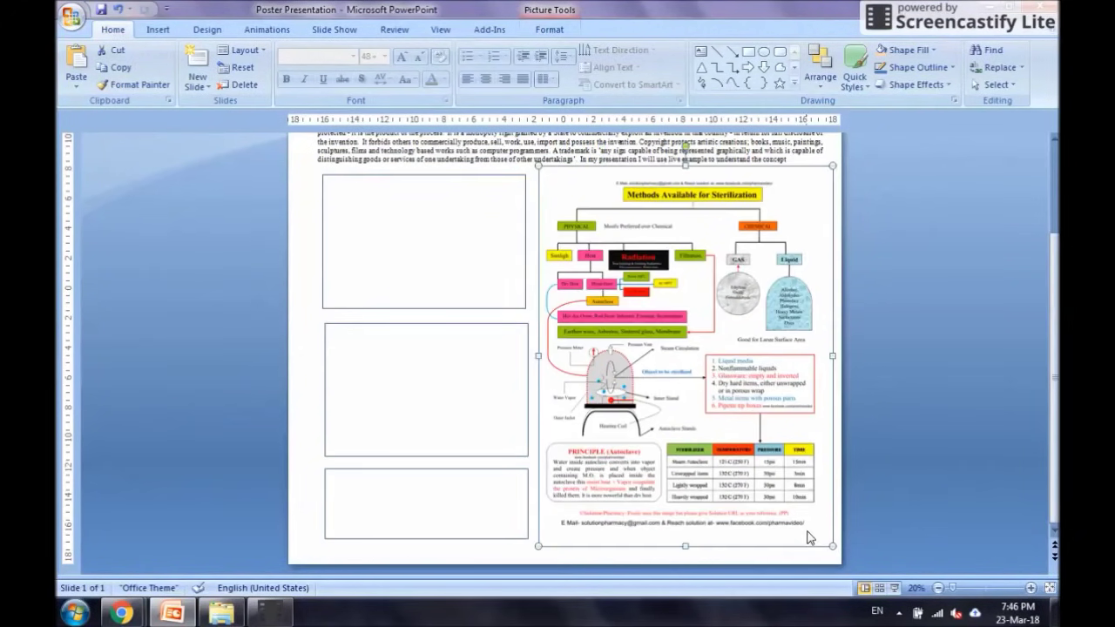
left_click(890, 376)
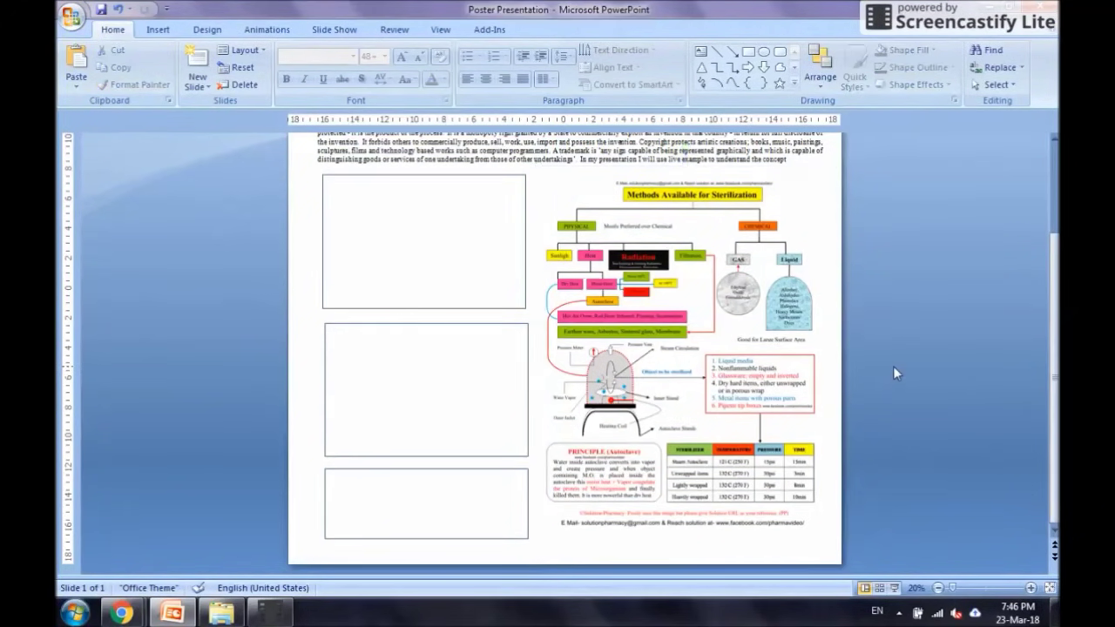
left_click(649, 319)
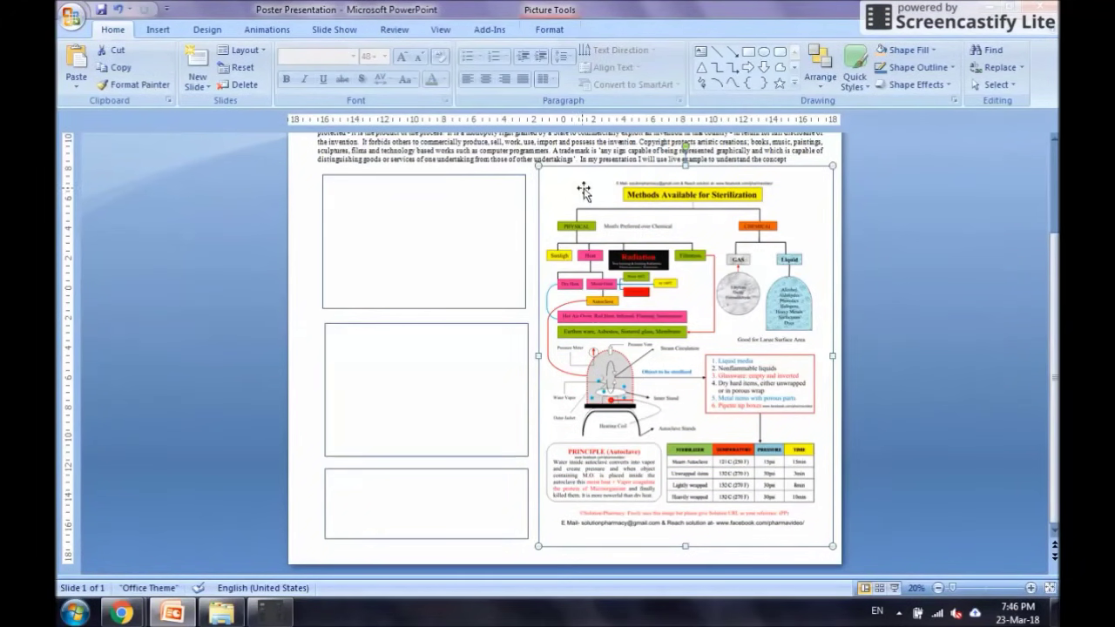
left_click_drag(651, 234, 649, 233)
left_click(871, 272)
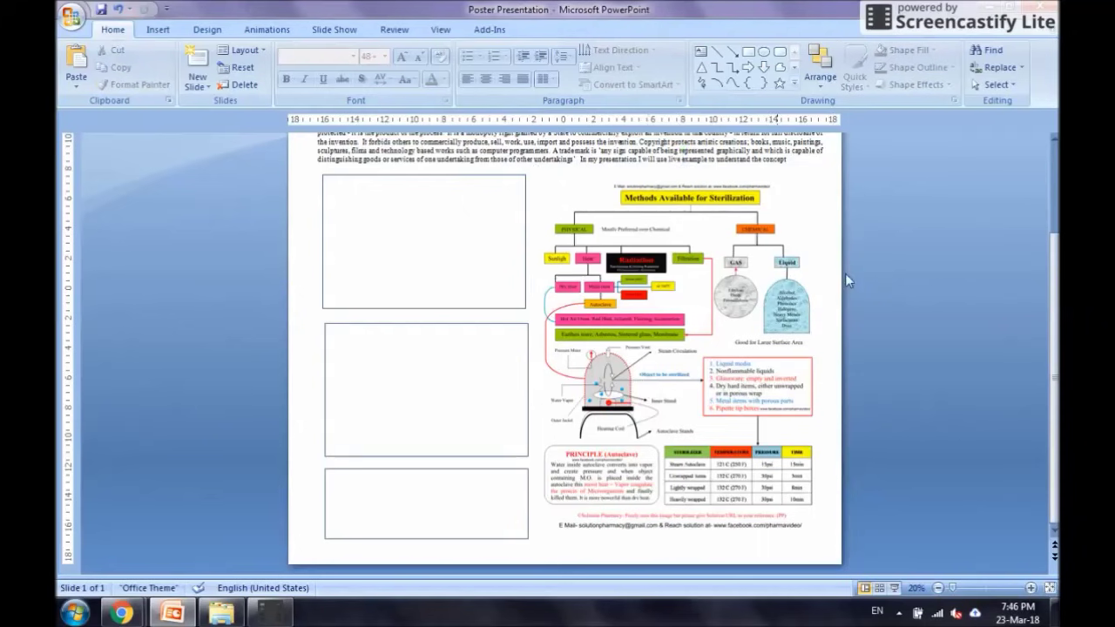
scroll(642, 305, "up", 1)
scroll(642, 305, "up", 2)
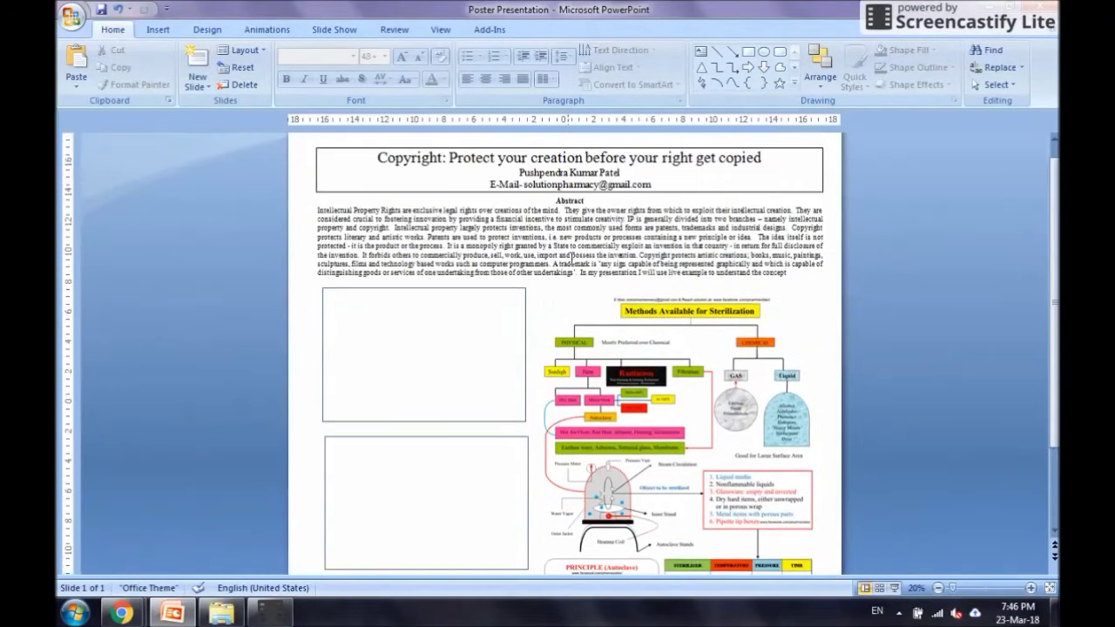
- Fill the title box light orange
left_click(771, 172)
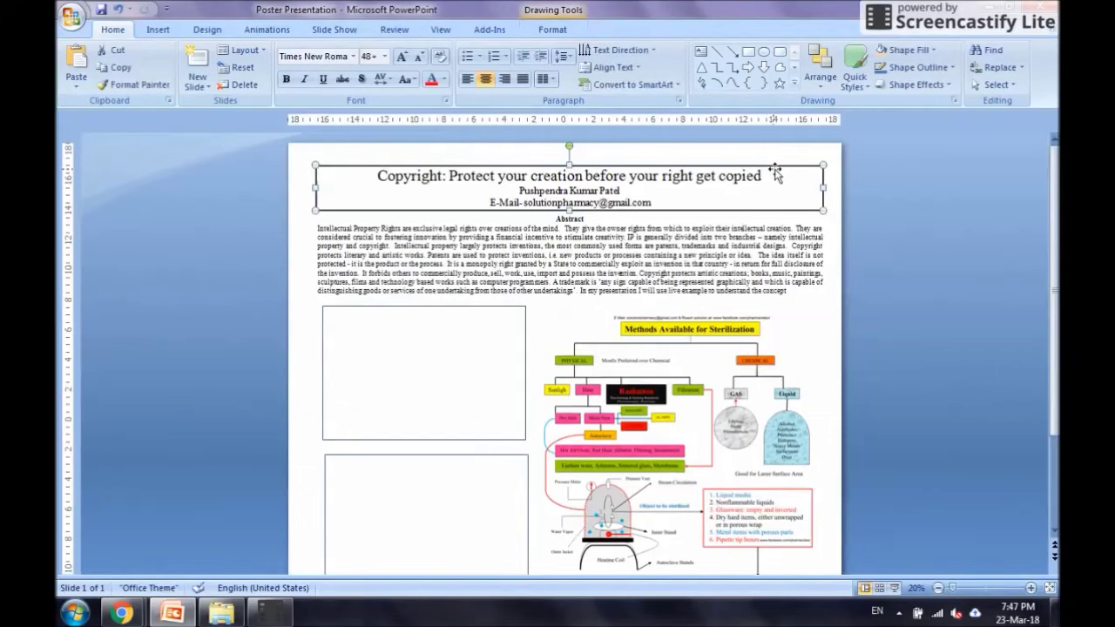
left_click(562, 26)
left_click(461, 52)
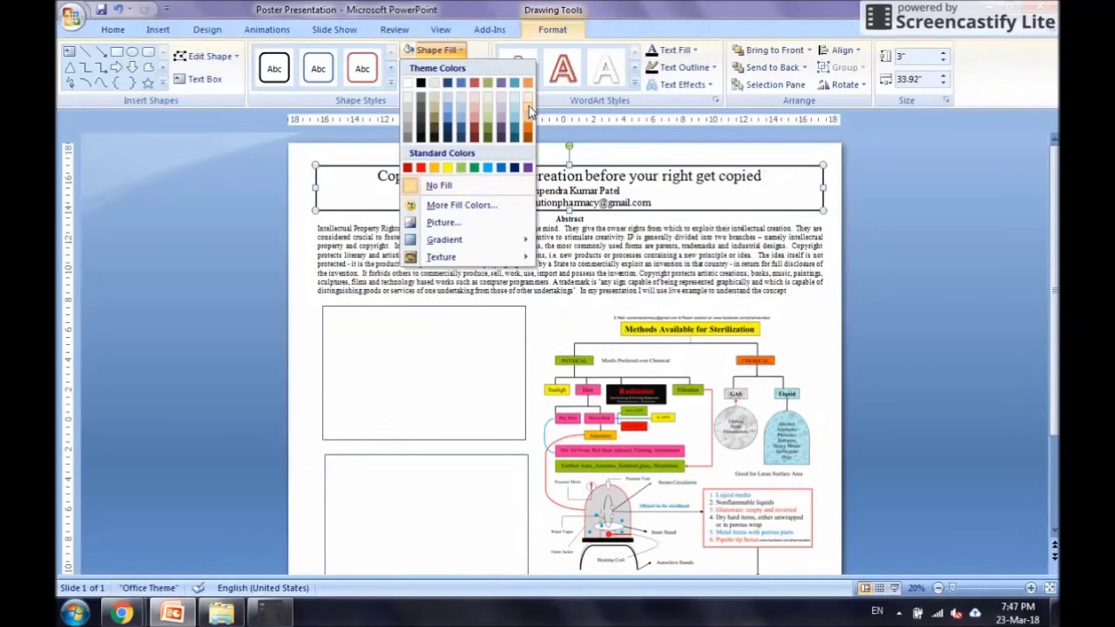
left_click(527, 109)
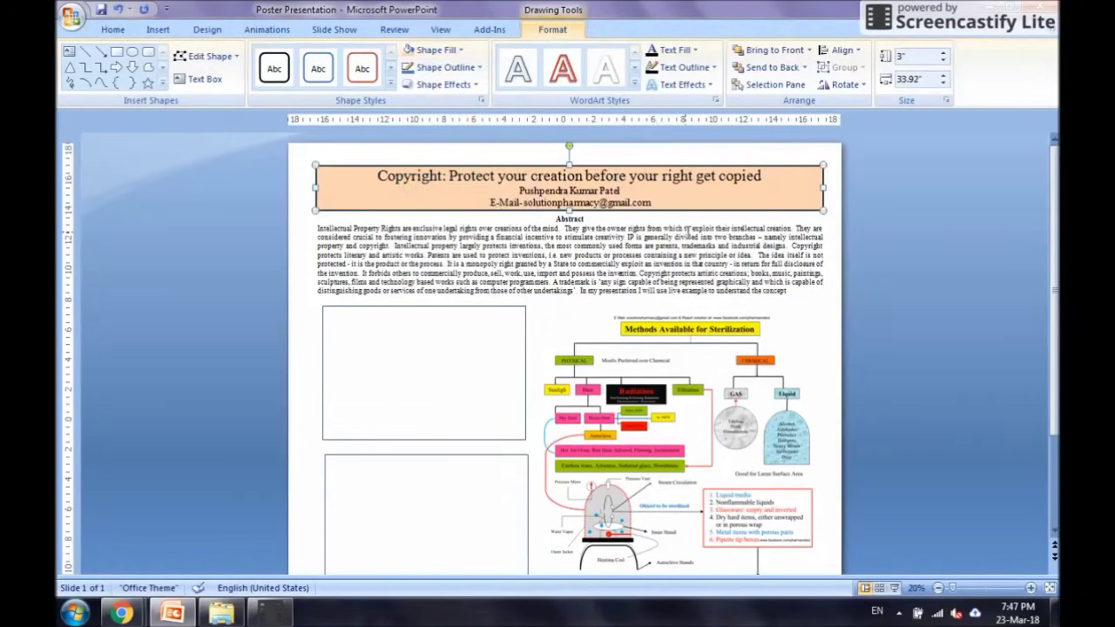
- Fill the abstract box yellow with a light-variation gradient
left_click(676, 273)
left_click(462, 50)
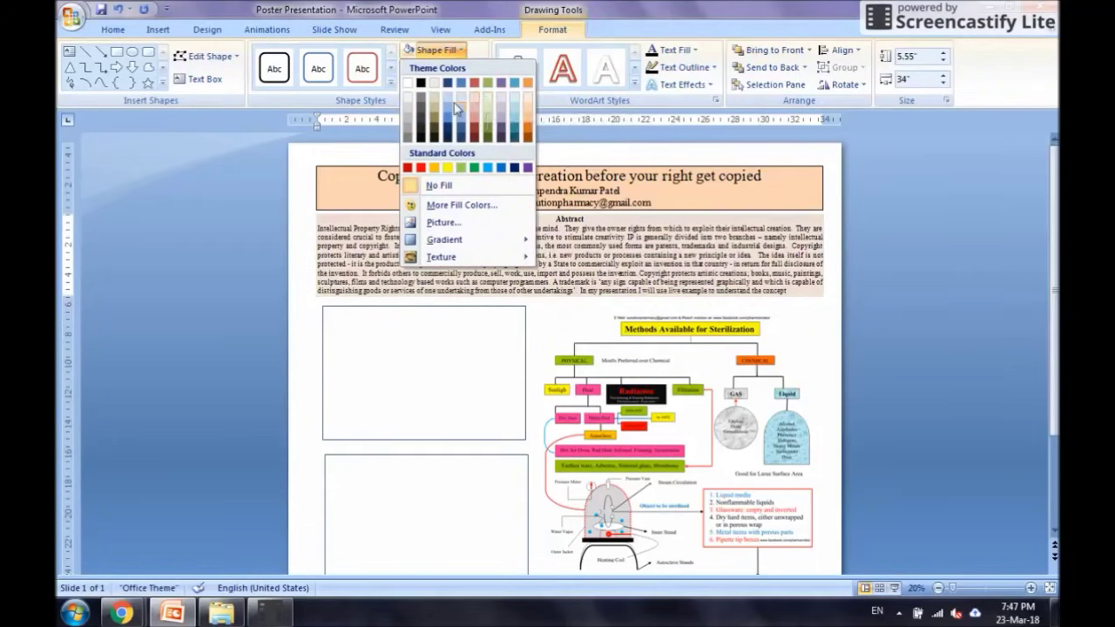
left_click(449, 169)
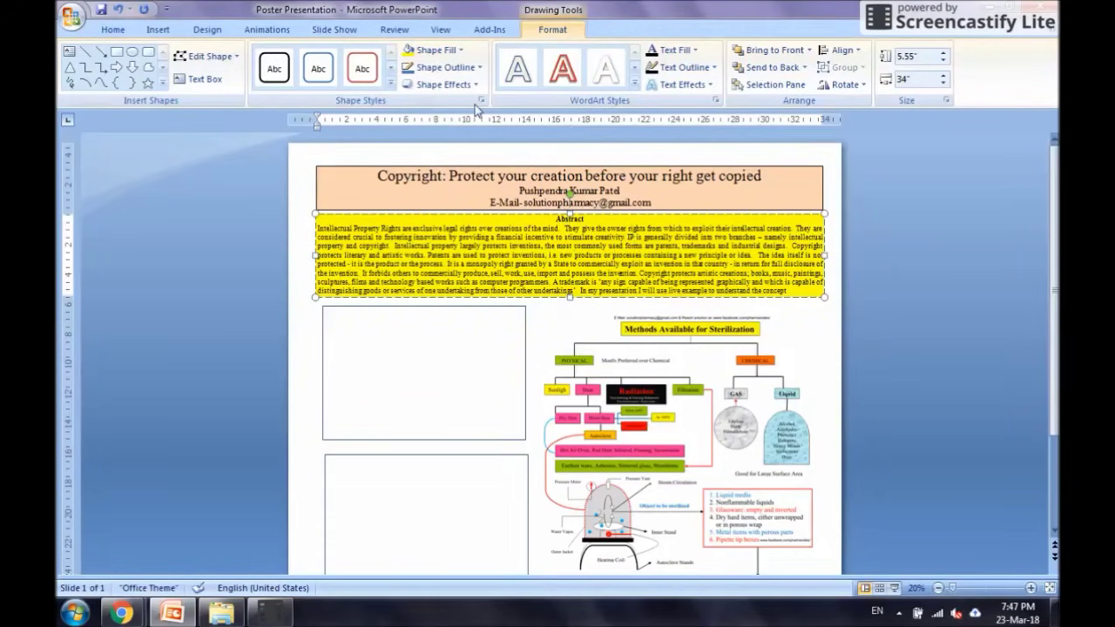
left_click(459, 53)
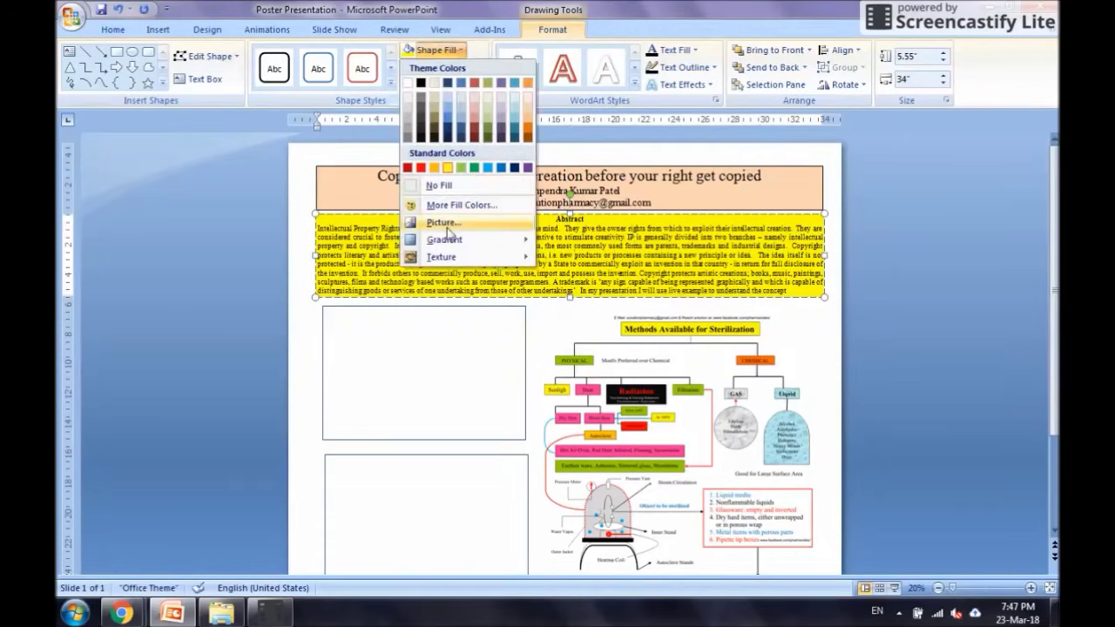
mouse_move(452, 245)
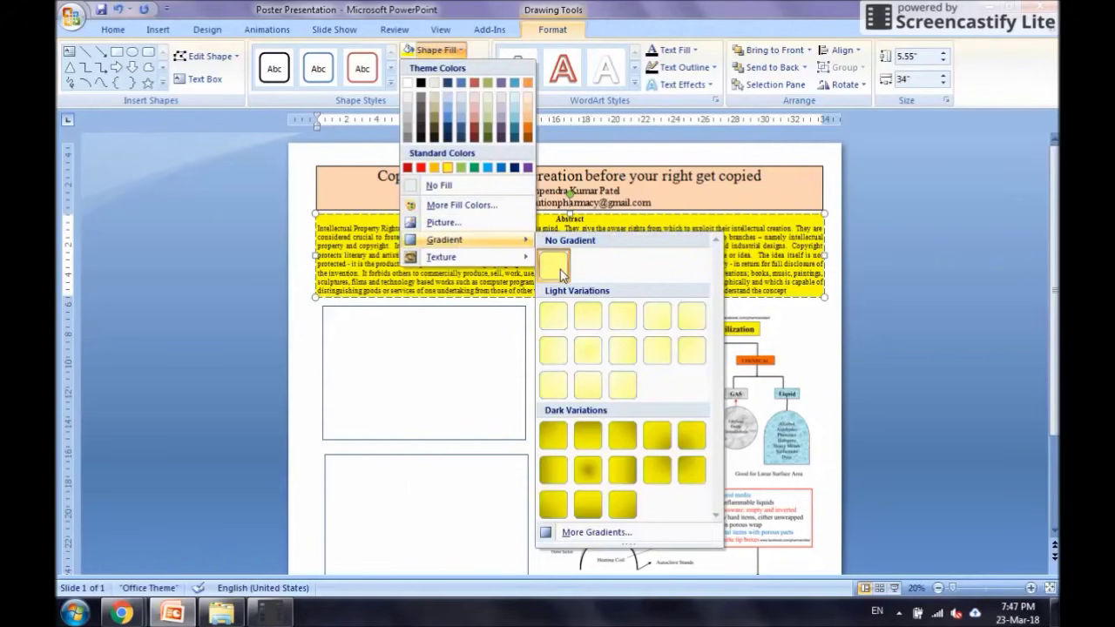
left_click(560, 321)
left_click(870, 247)
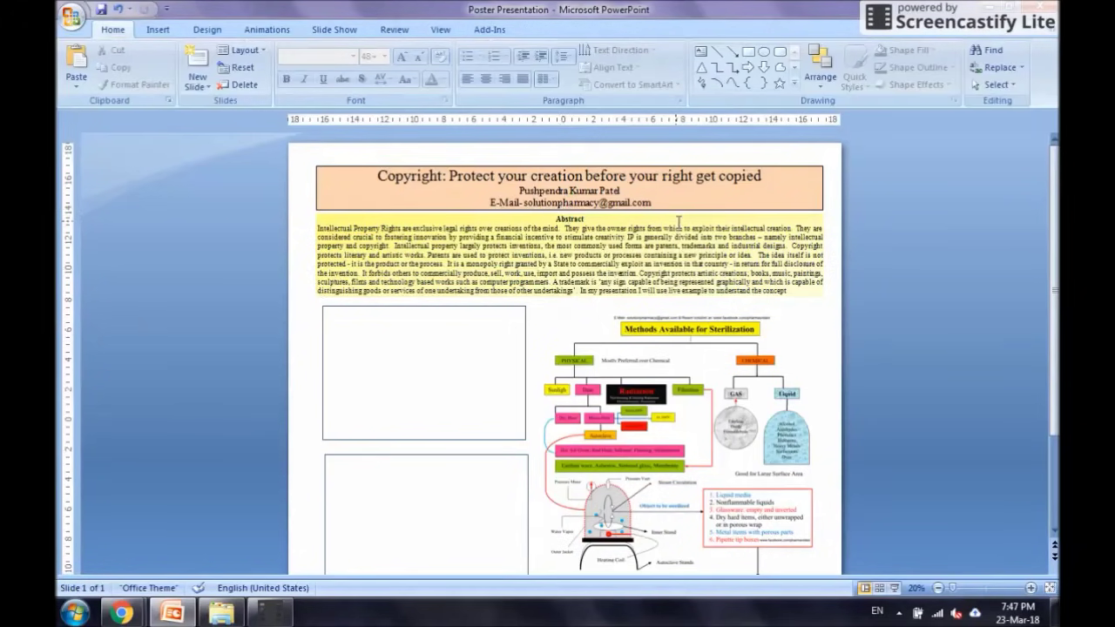
- Give the abstract box a thin dark outline
left_click(679, 221)
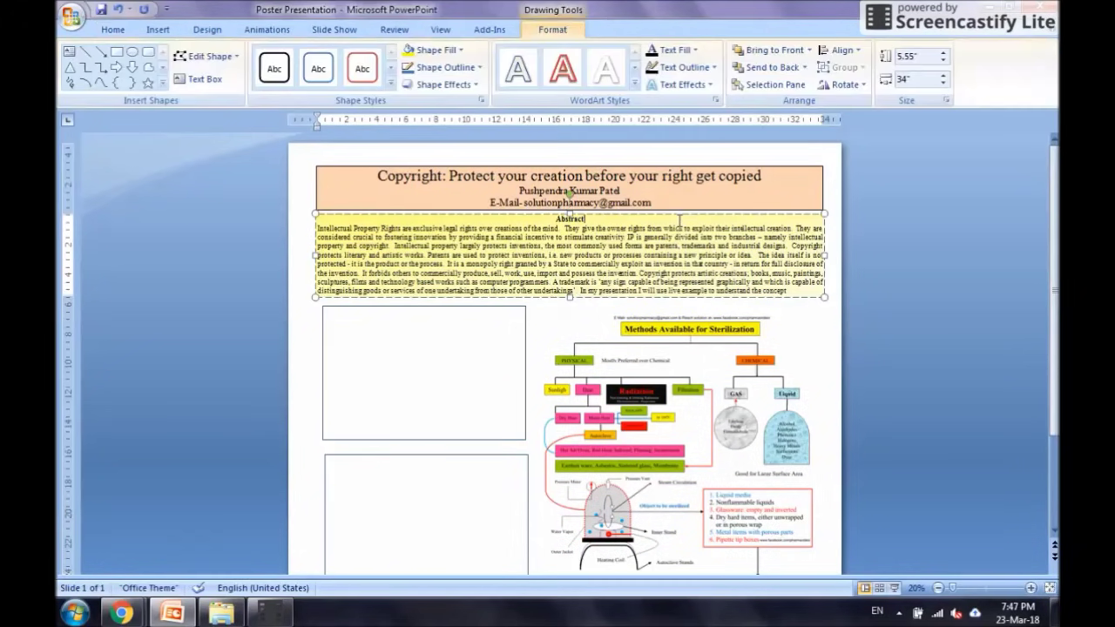
left_click(479, 69)
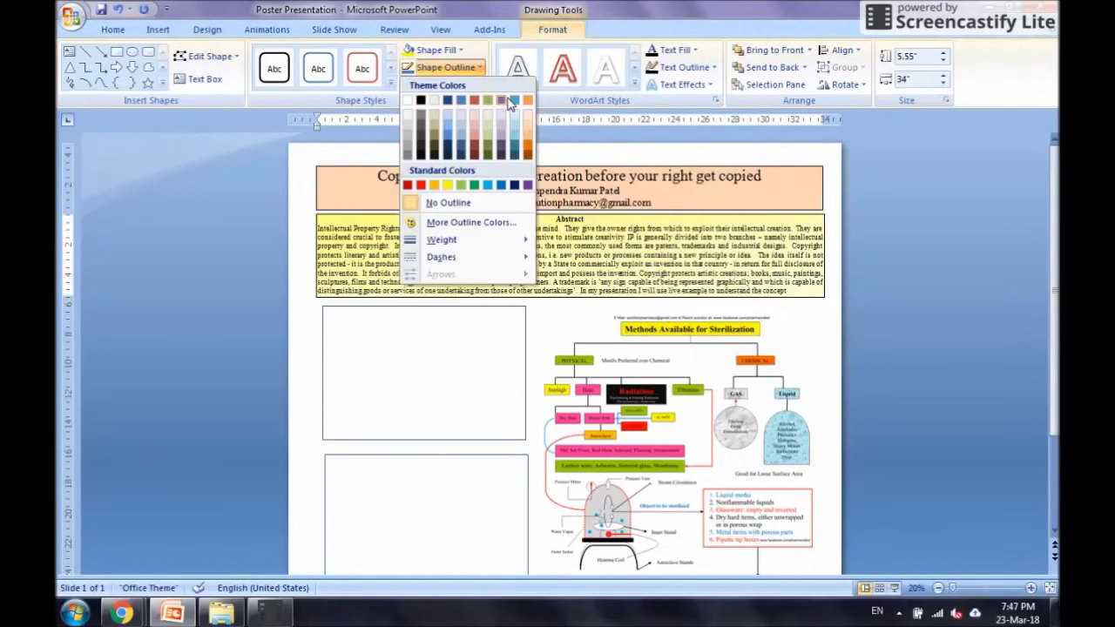
left_click(421, 100)
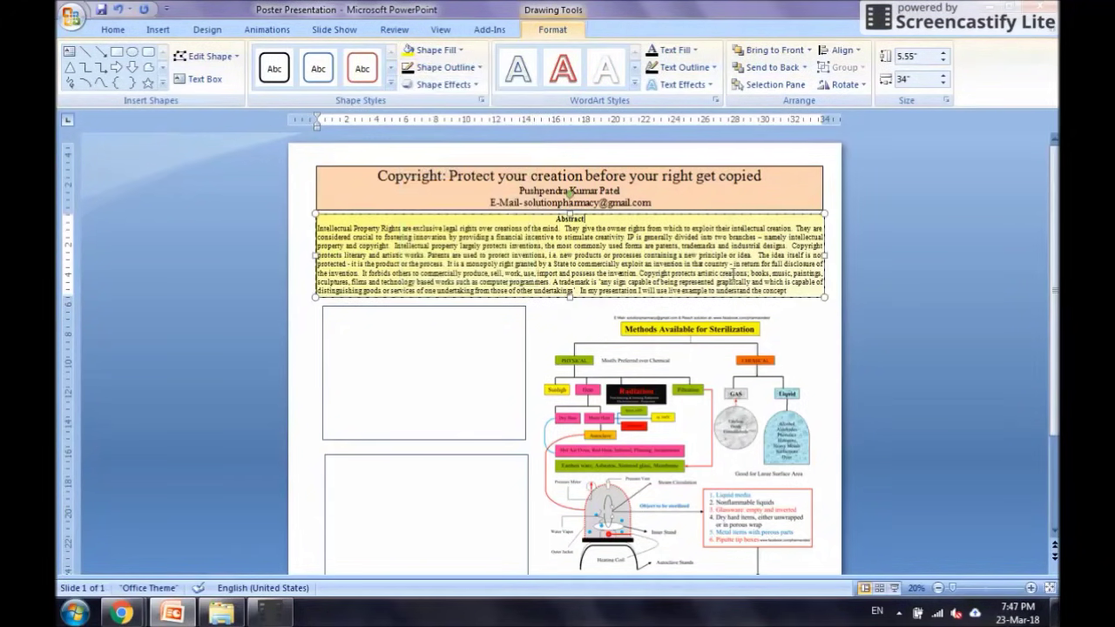
left_click(872, 254)
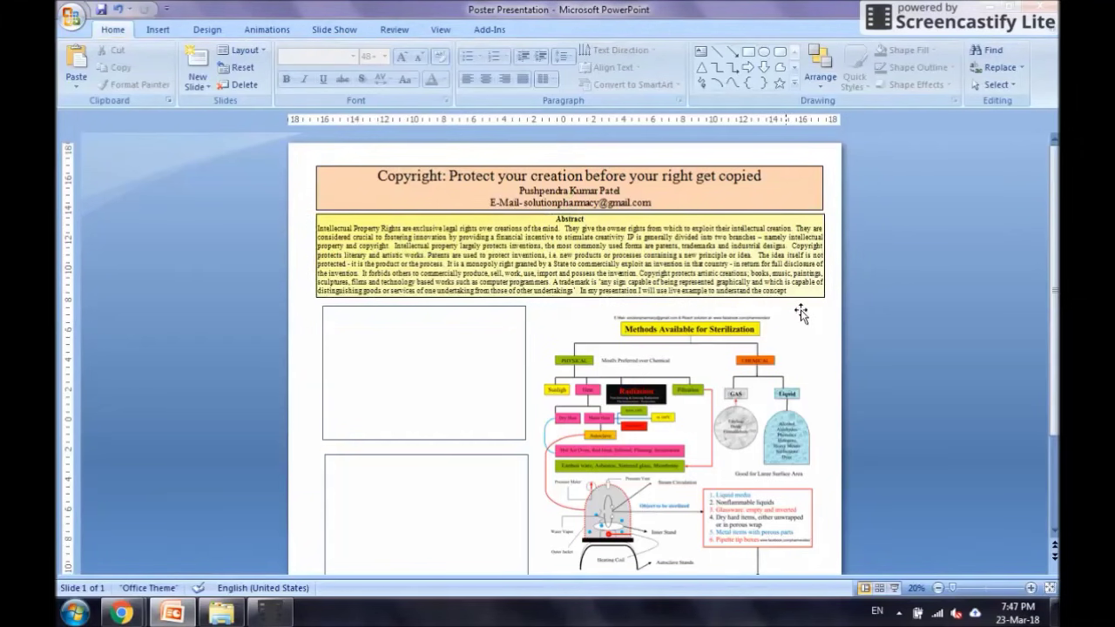
scroll(753, 318, "down", 3)
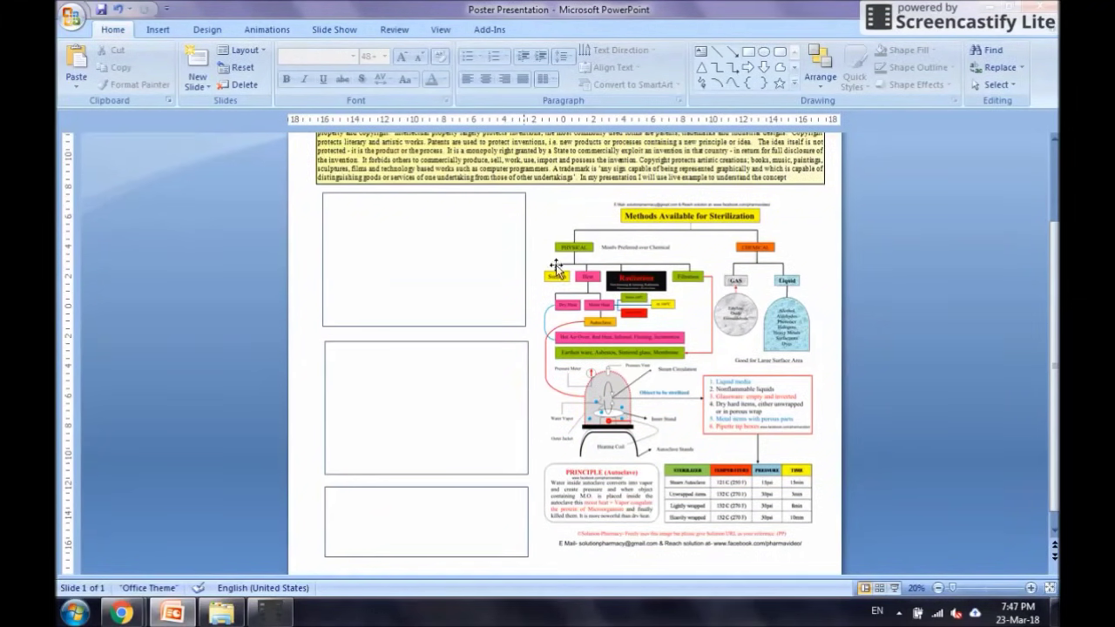
- Fill the top-left empty box light blue
left_click(463, 198)
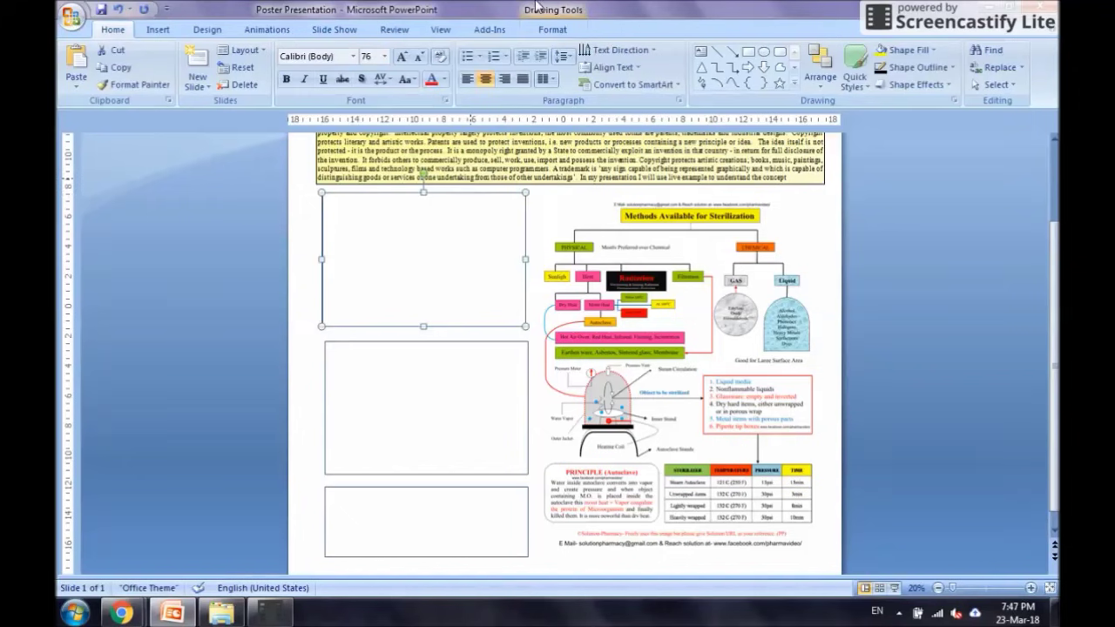
left_click(547, 9)
left_click(457, 50)
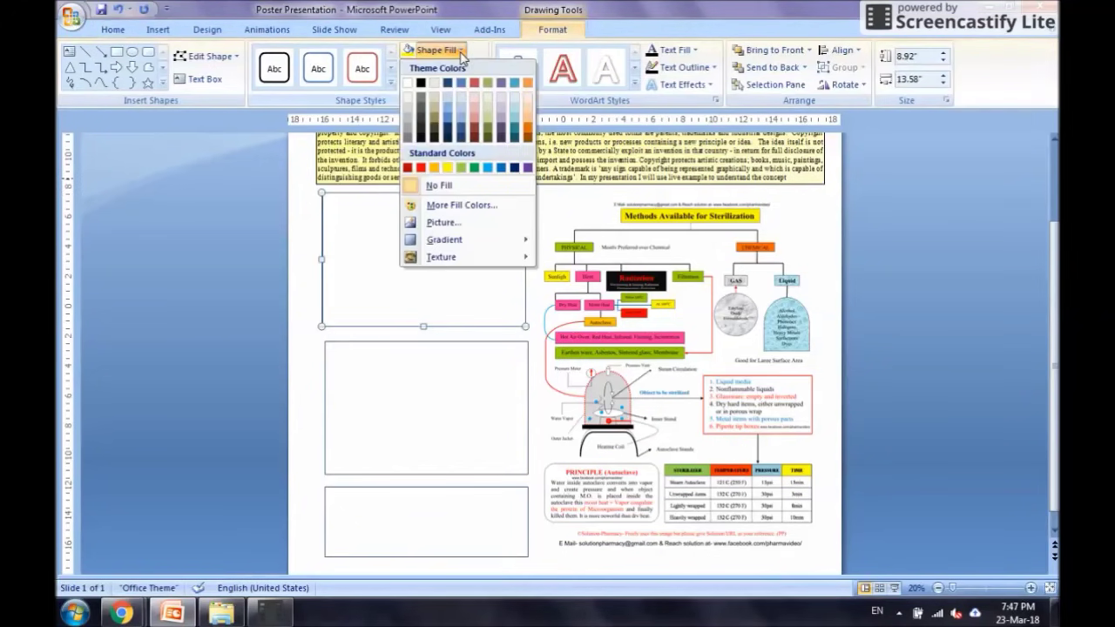
left_click(515, 101)
left_click(458, 397)
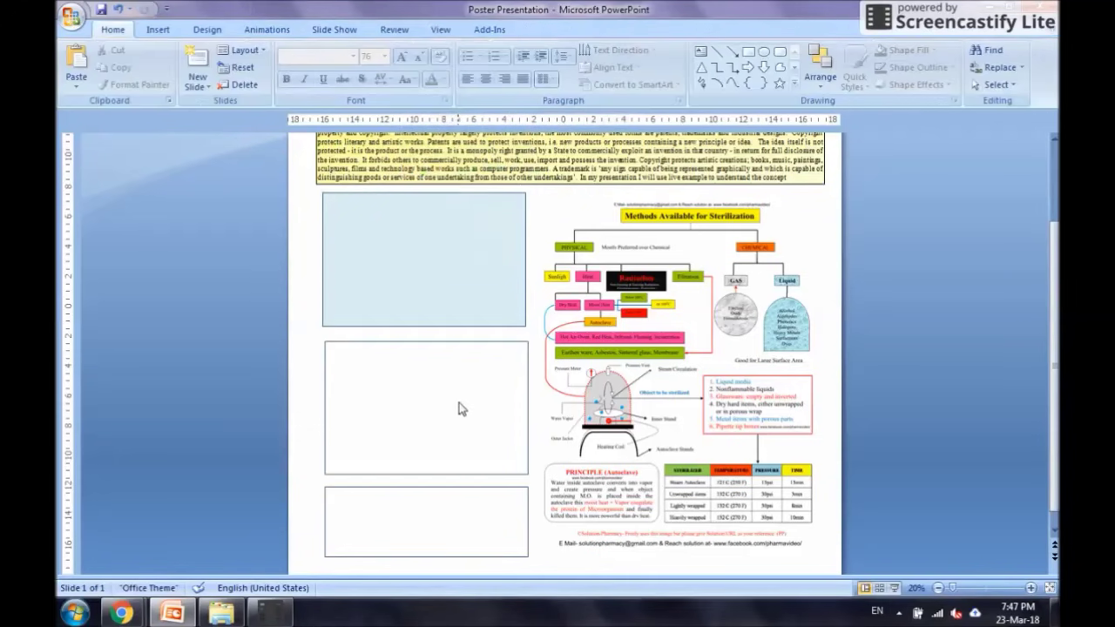
- Fill the middle box light red and the bottom box yellow
left_click(465, 341)
left_click(458, 50)
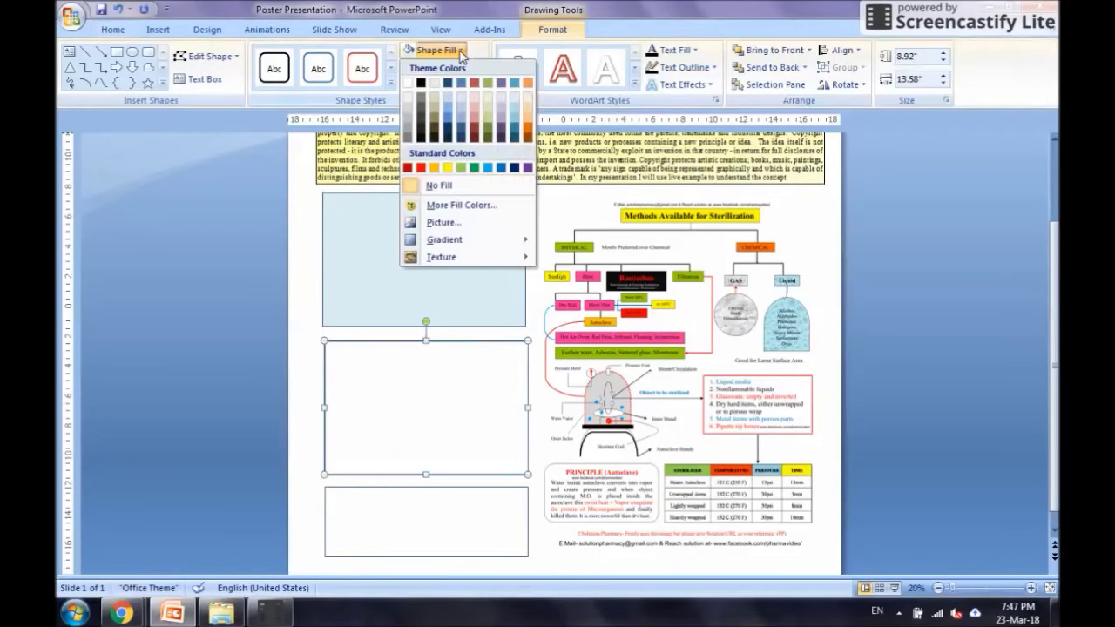
left_click(477, 104)
left_click(469, 506)
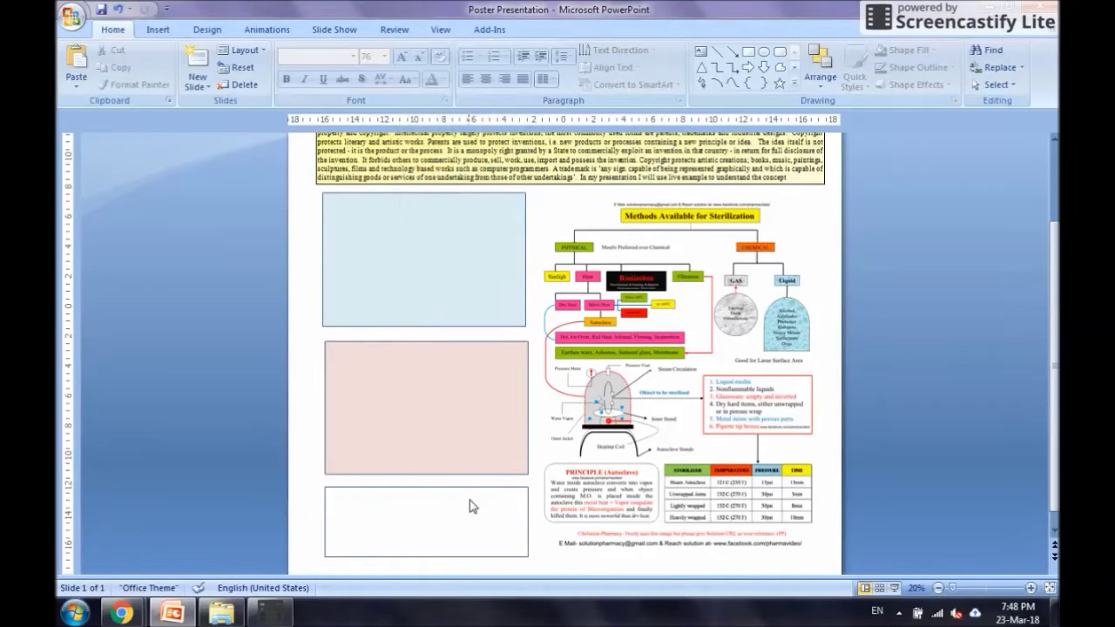
left_click(472, 492)
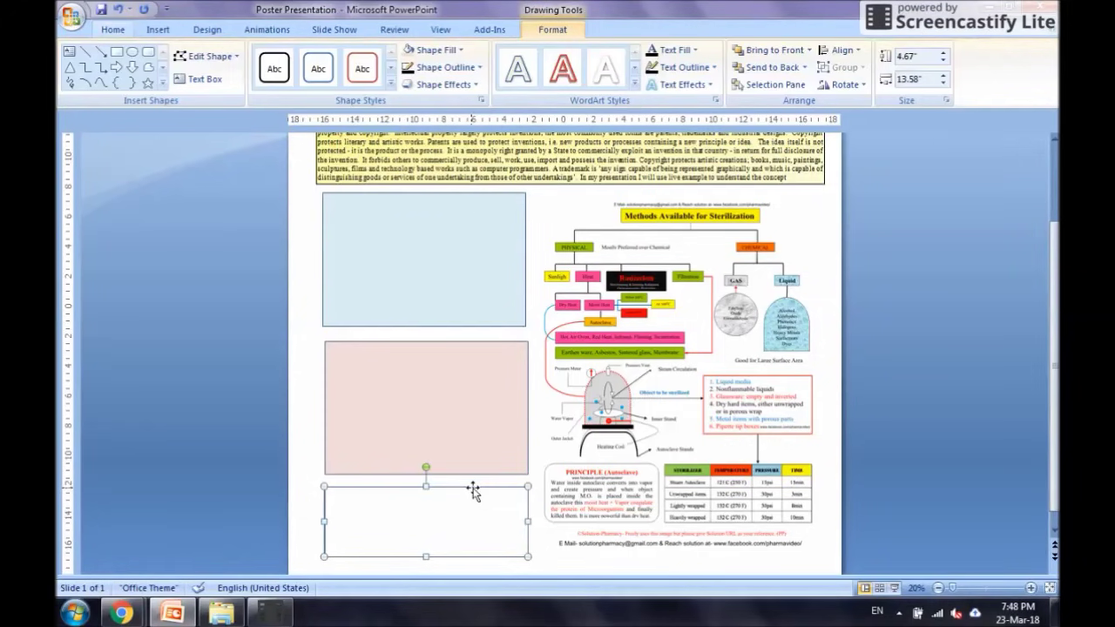
left_click(464, 50)
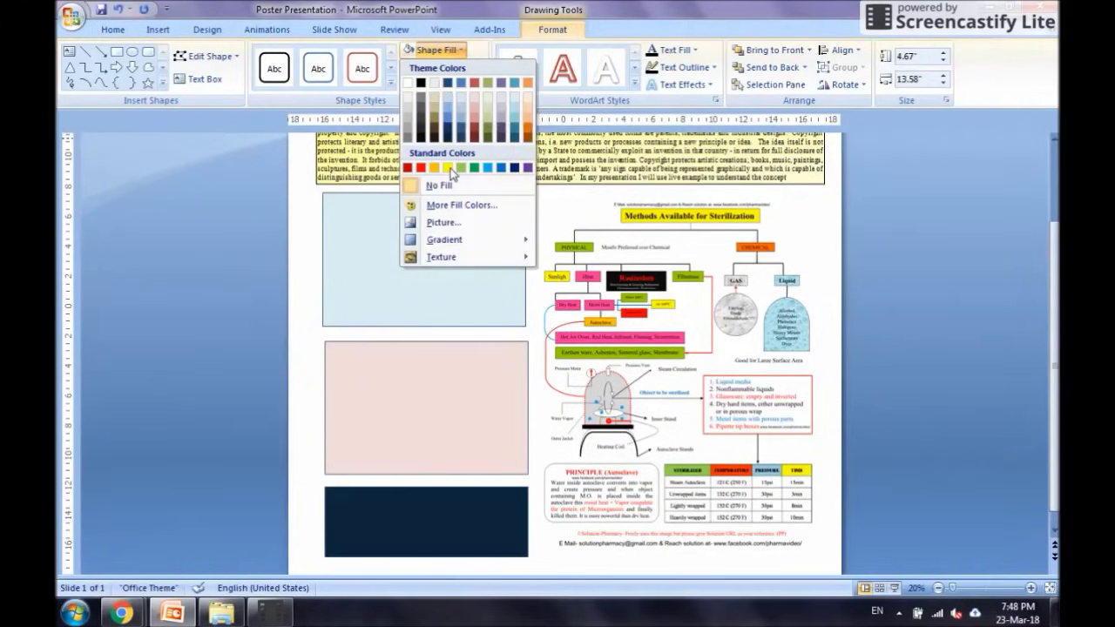
left_click(448, 168)
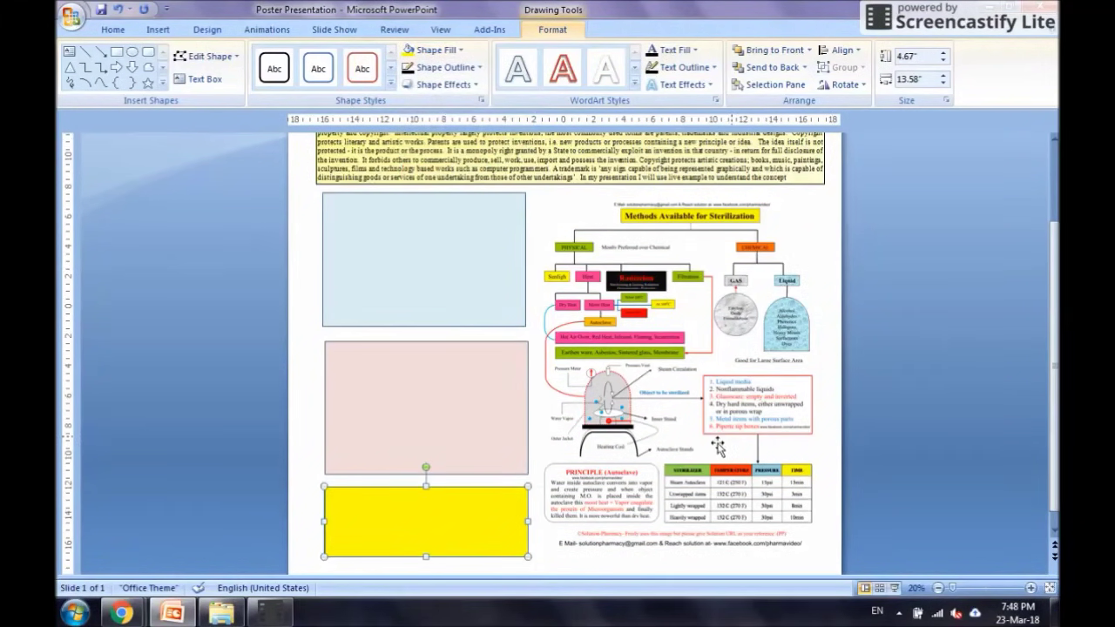
left_click(890, 375)
scroll(365, 353, "up", 2)
scroll(365, 353, "up", 2)
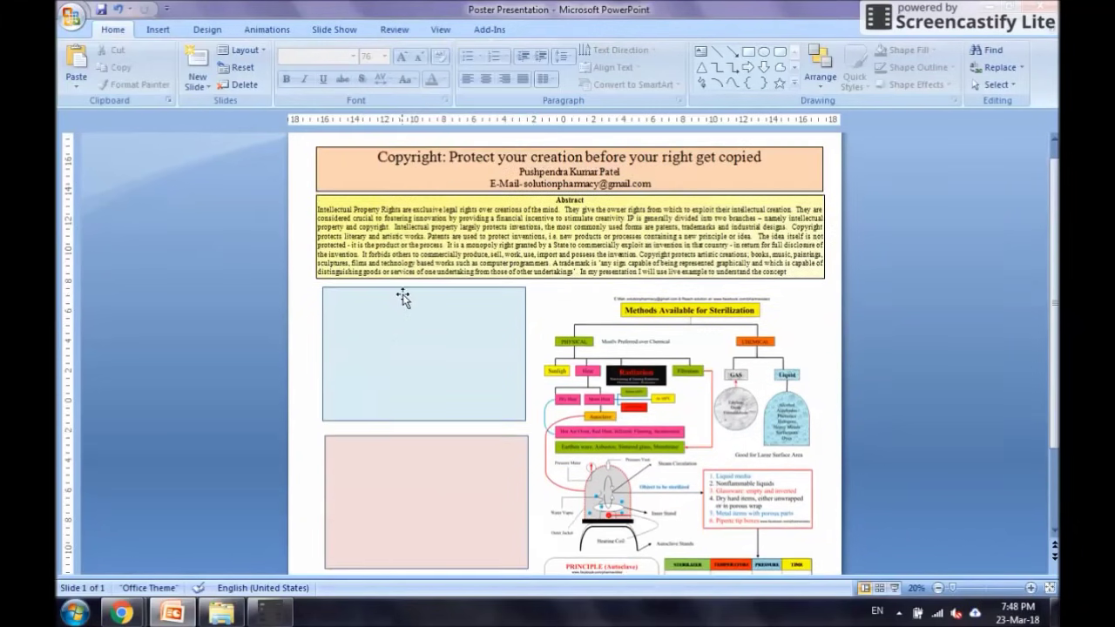
scroll(697, 553, "down", 6)
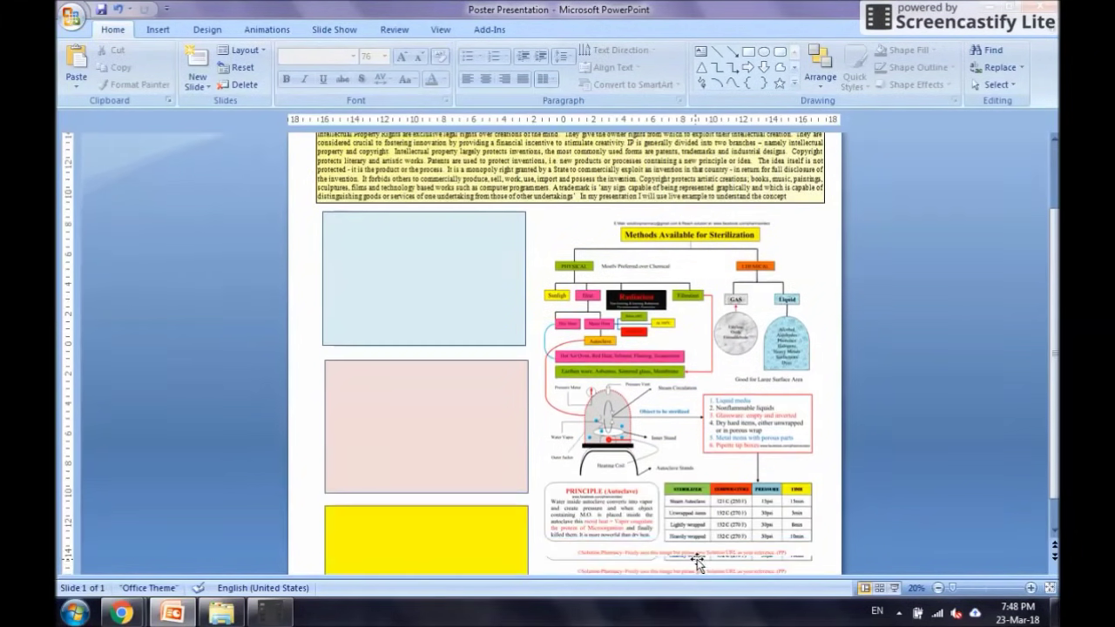
- Set the 'Materials' heading in the light blue box to black Times New Roman
left_click(421, 248)
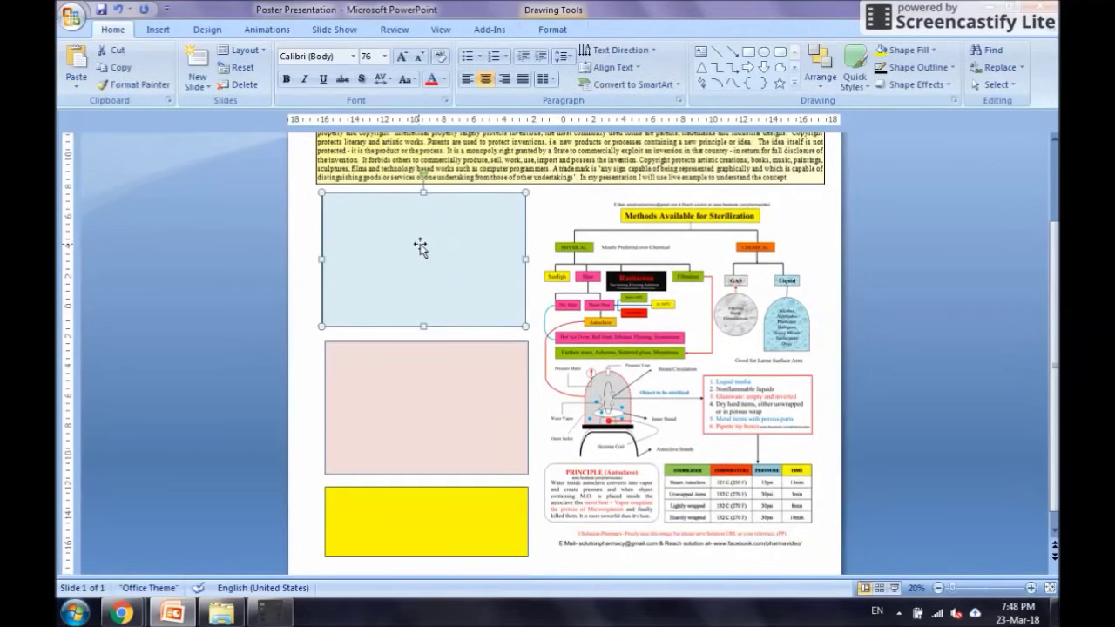
right_click(418, 245)
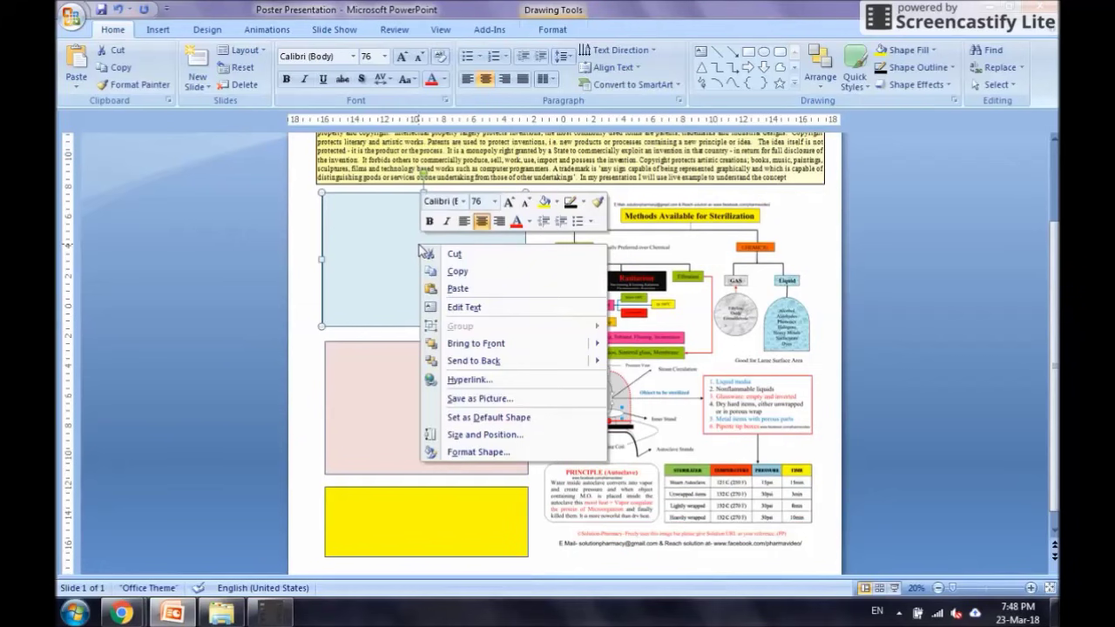
left_click(465, 308)
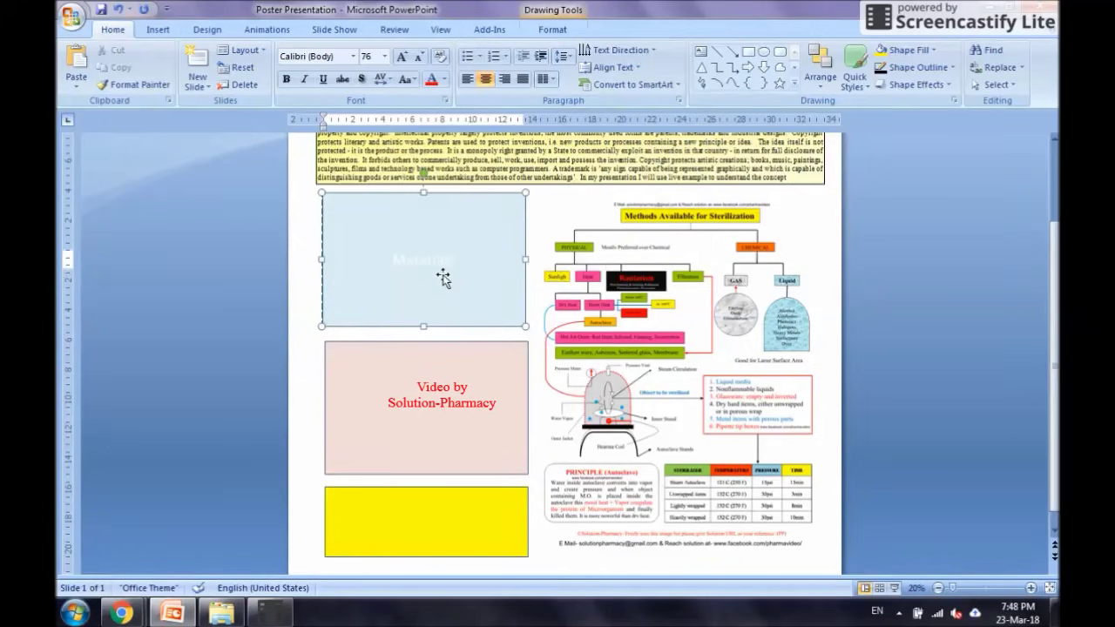
double_click(399, 260)
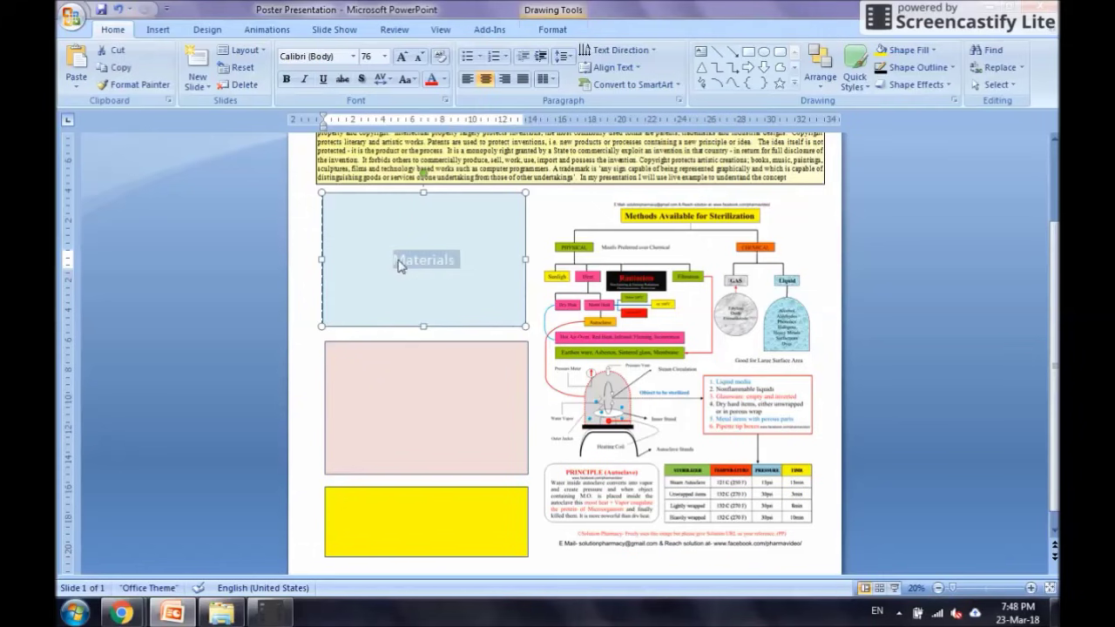
left_click(353, 56)
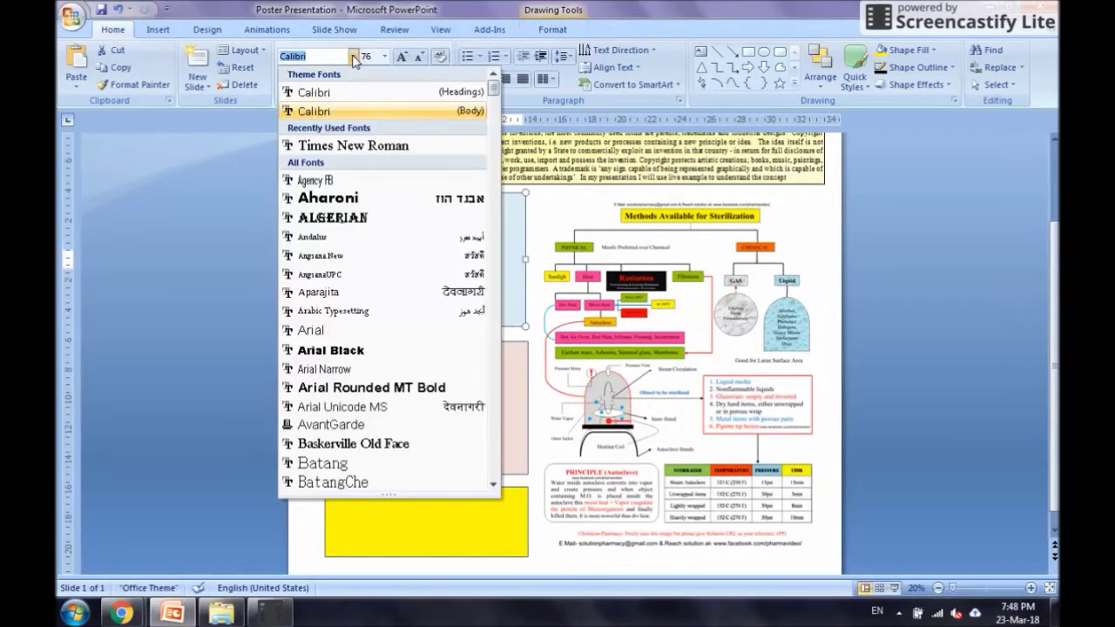
left_click(364, 148)
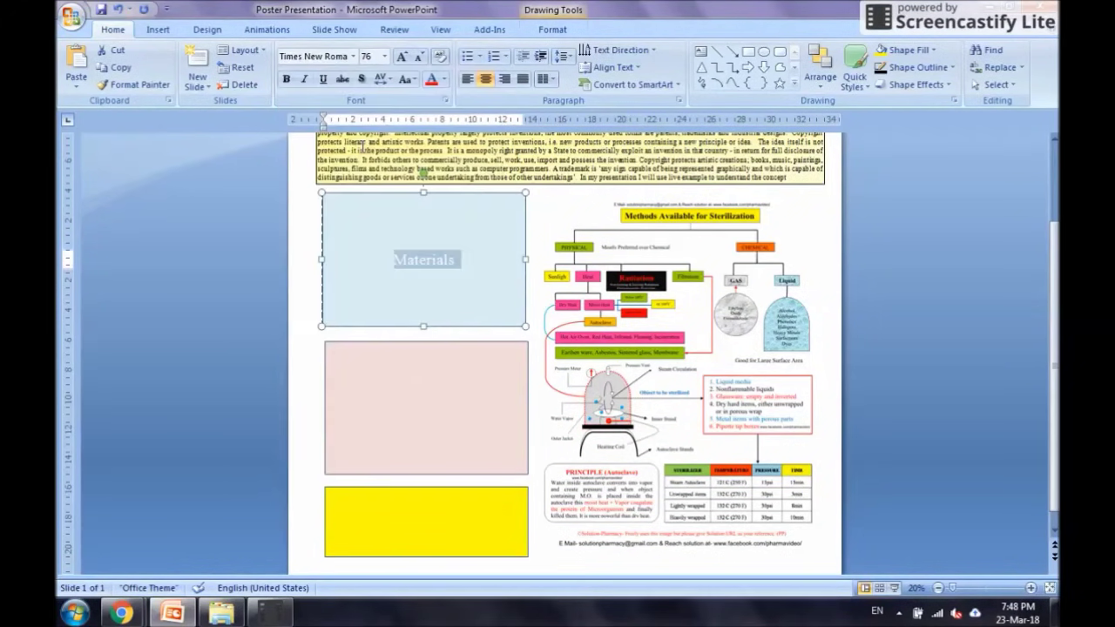
left_click(443, 80)
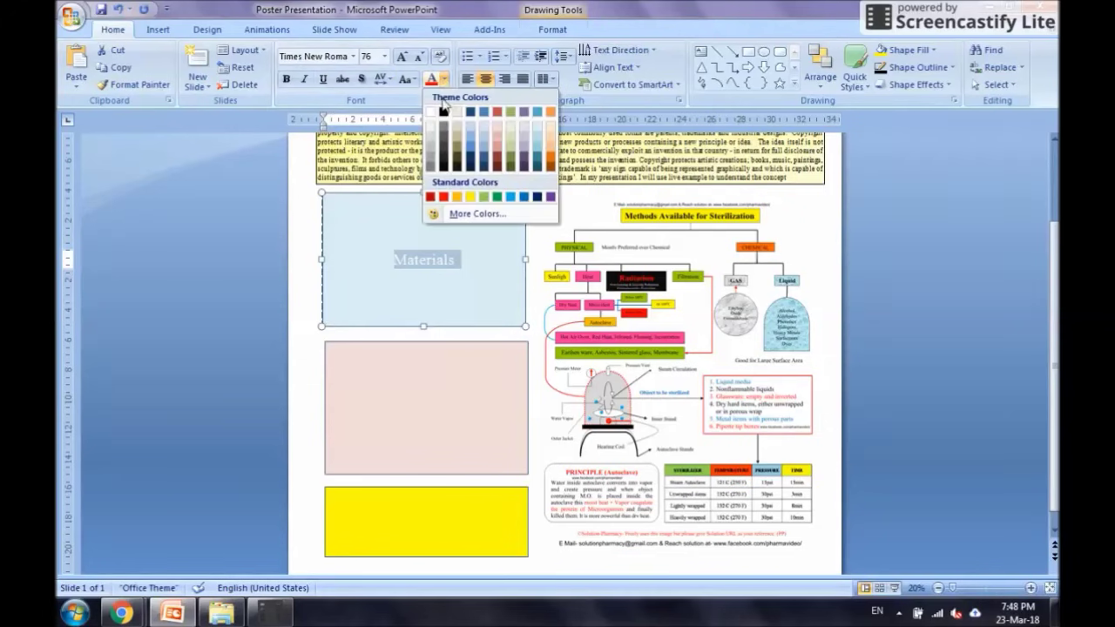
left_click(444, 112)
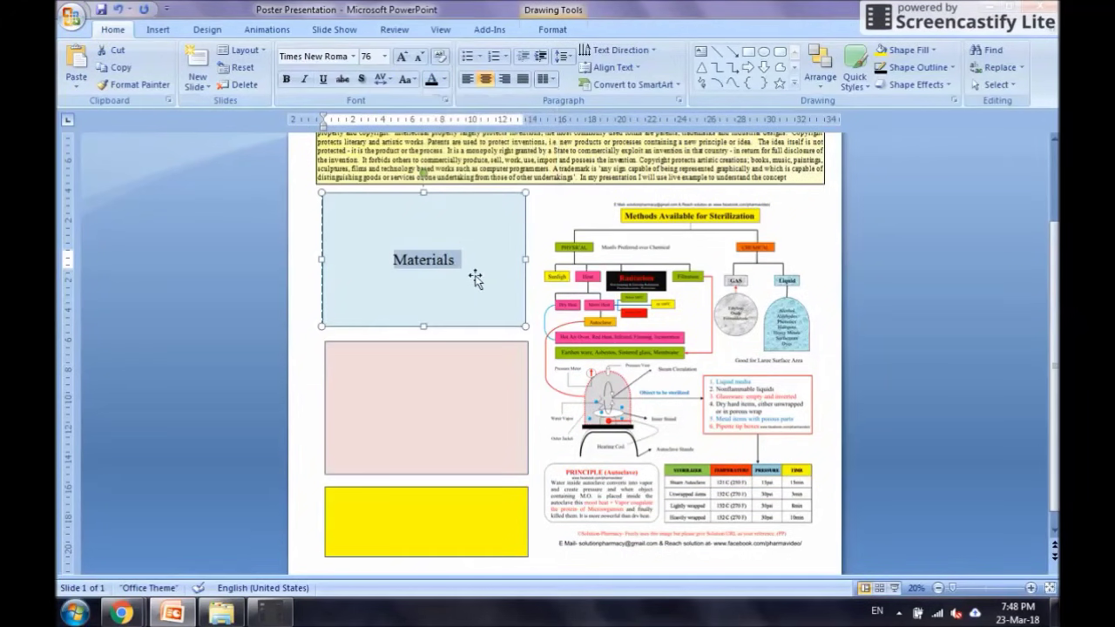
left_click(440, 390)
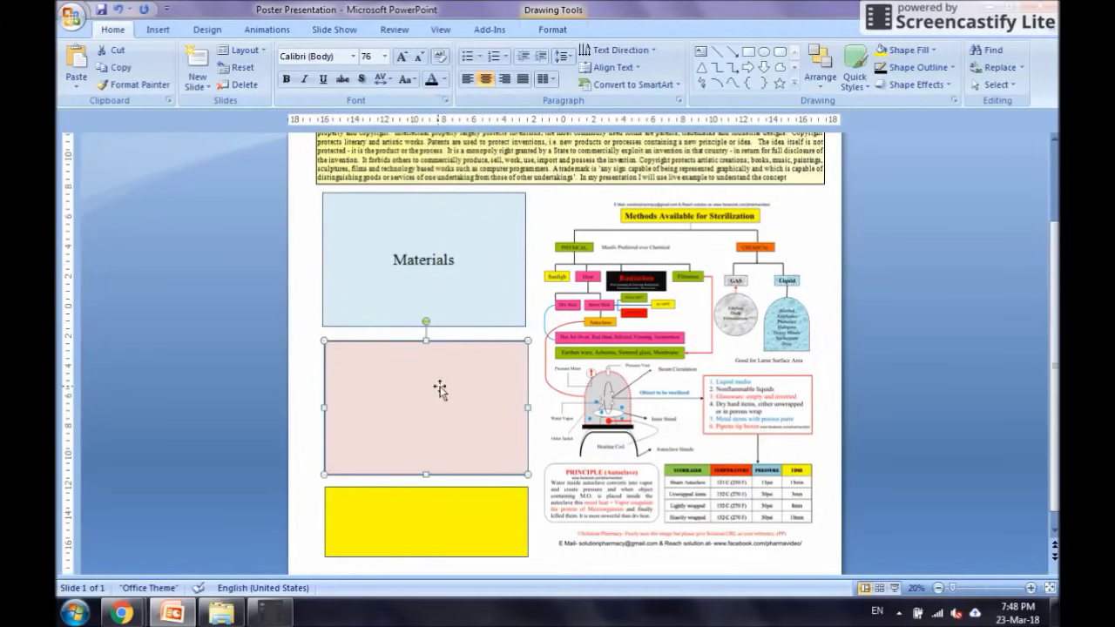
- Set the pink box's 'Introduction' label in Times New Roman
right_click(422, 403)
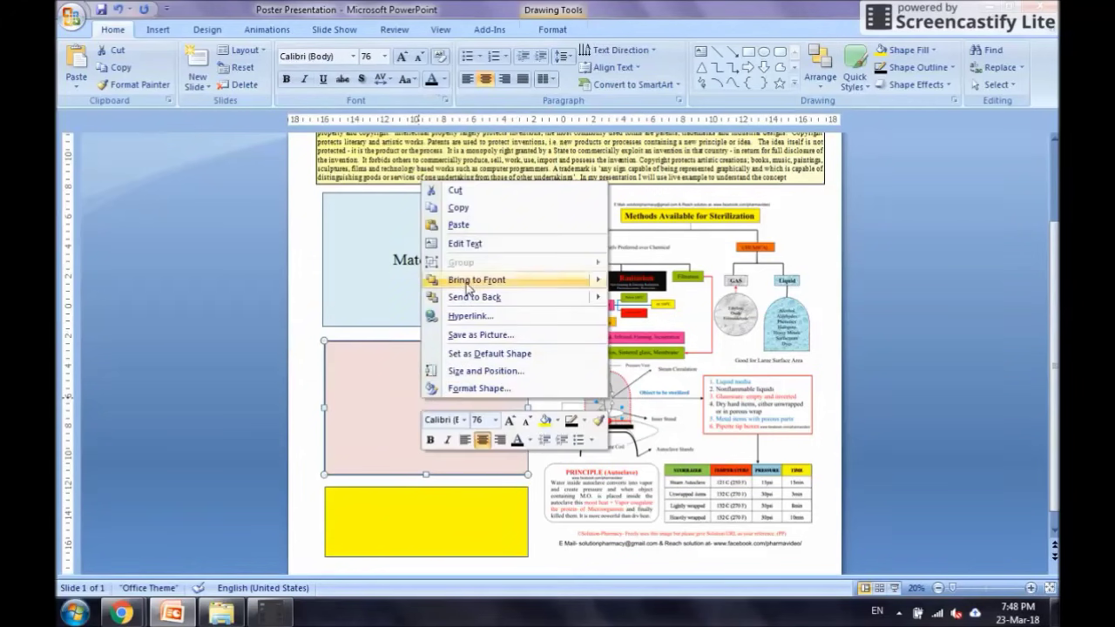
left_click(469, 244)
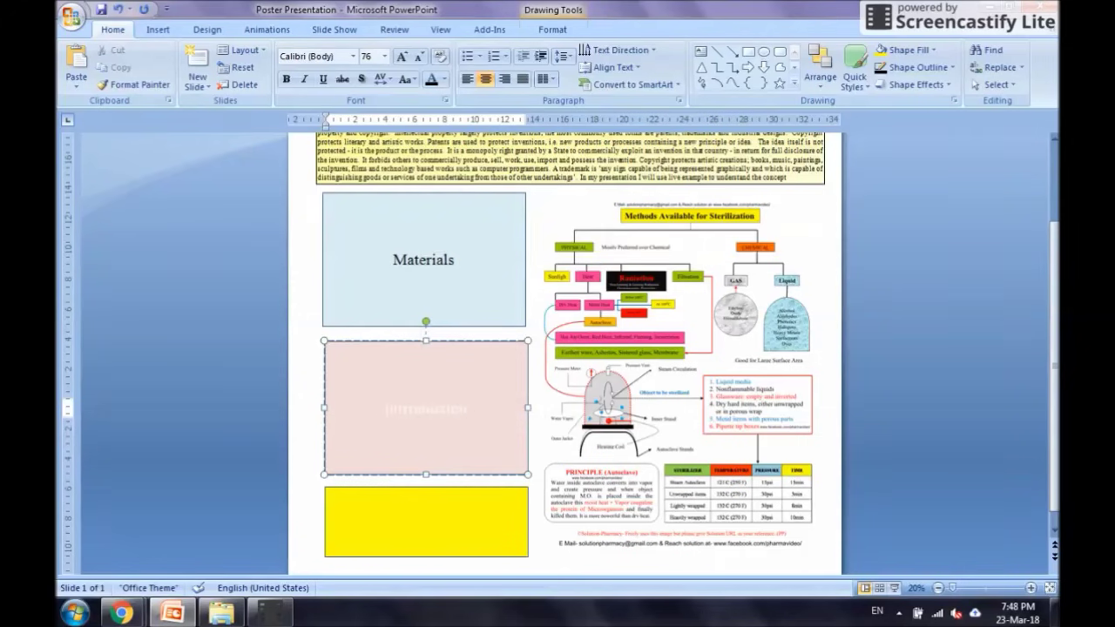
key("ctrl+a")
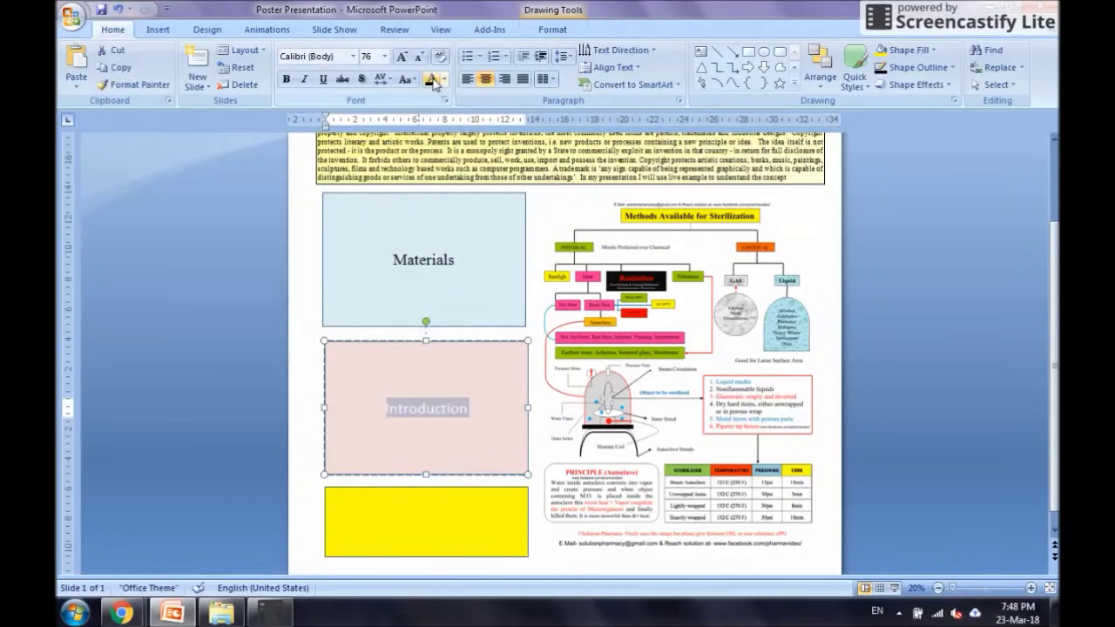
left_click(353, 56)
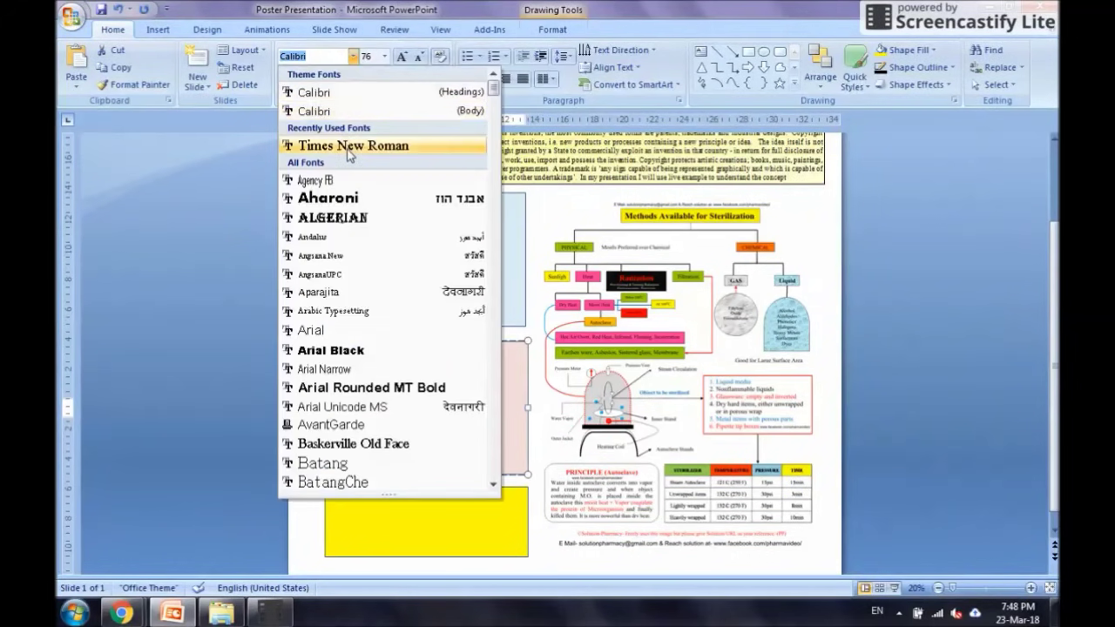
left_click(353, 145)
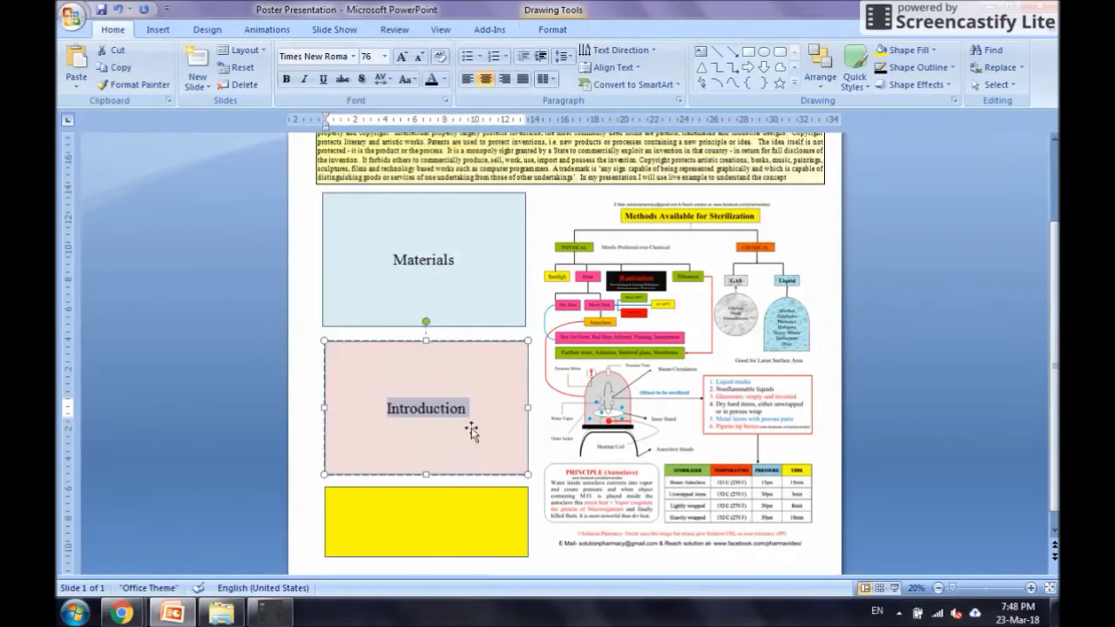
- Label the yellow box 'References' in dark Times New Roman text
left_click(452, 515)
right_click(452, 518)
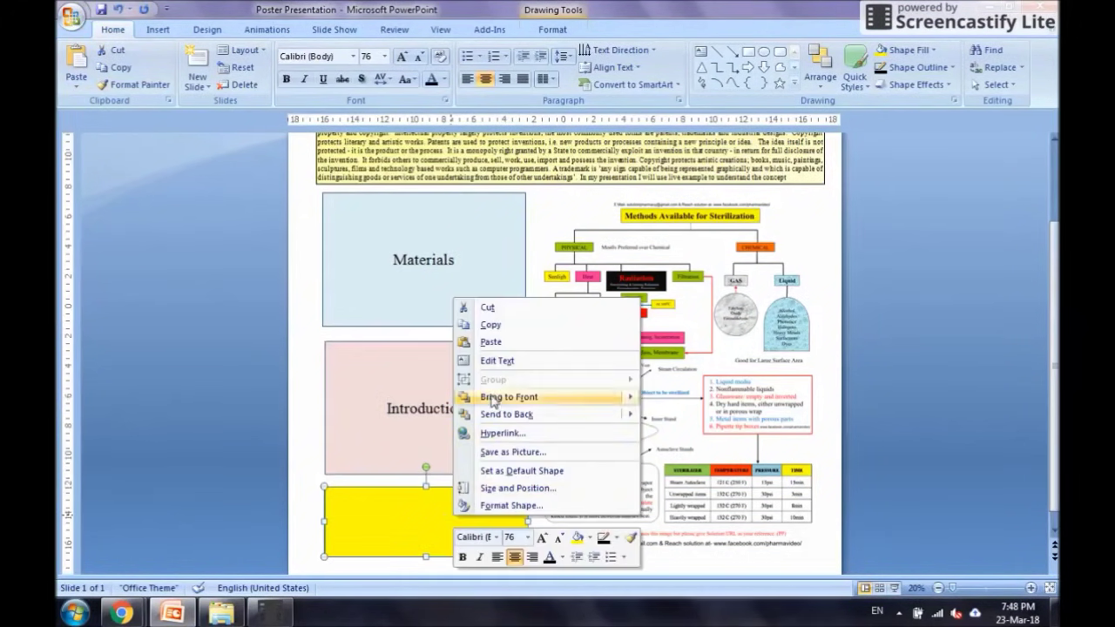
left_click(499, 358)
type("Re")
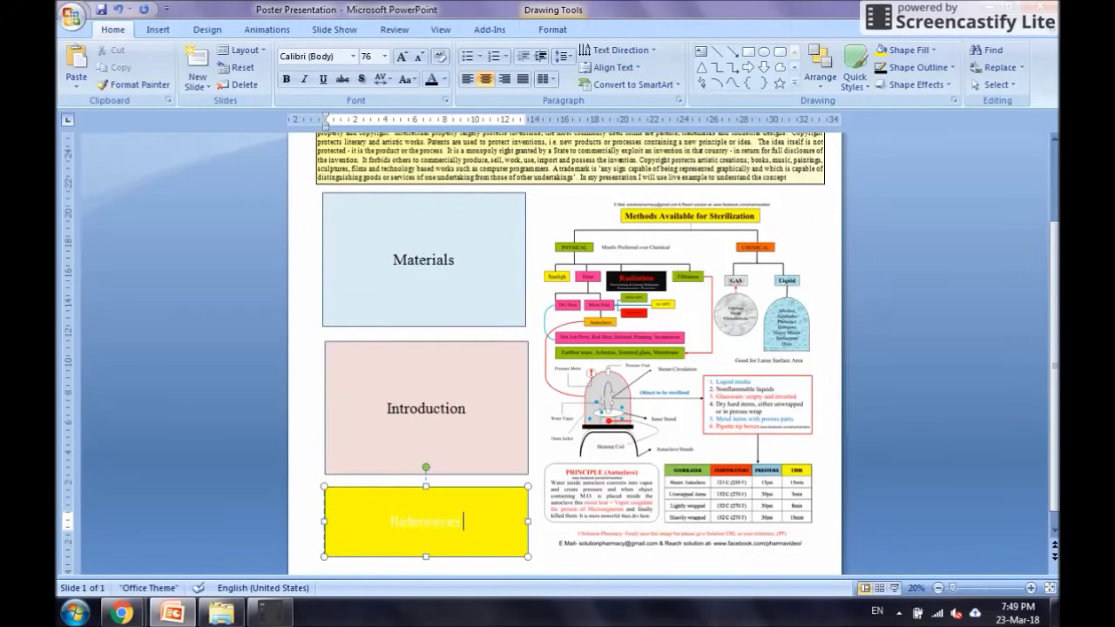
type("ferences")
key("ctrl+a")
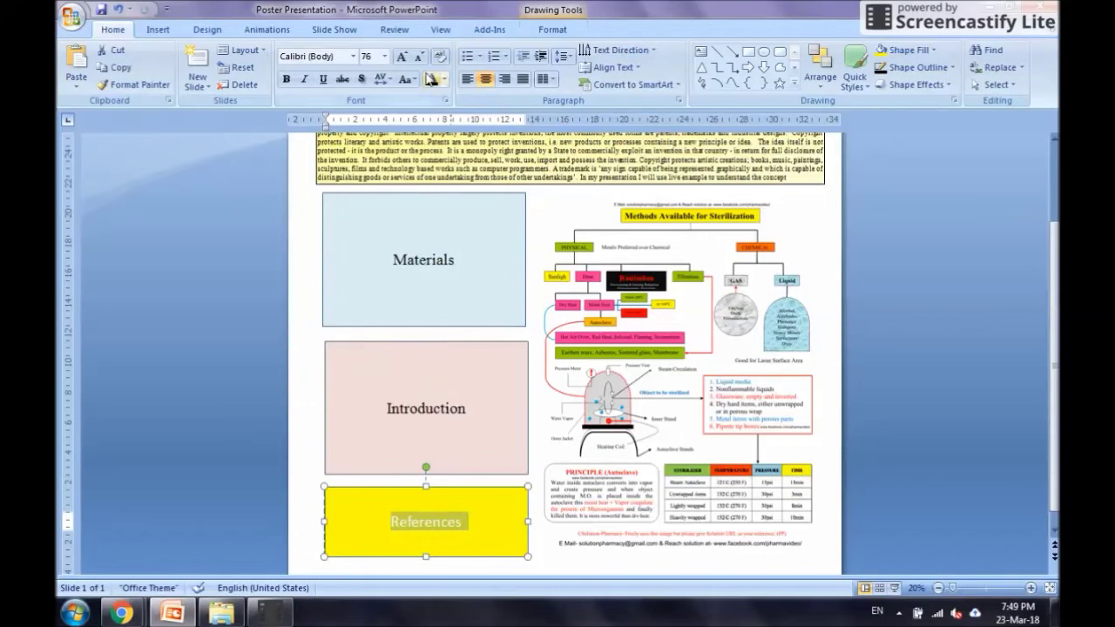
left_click(431, 78)
left_click(353, 58)
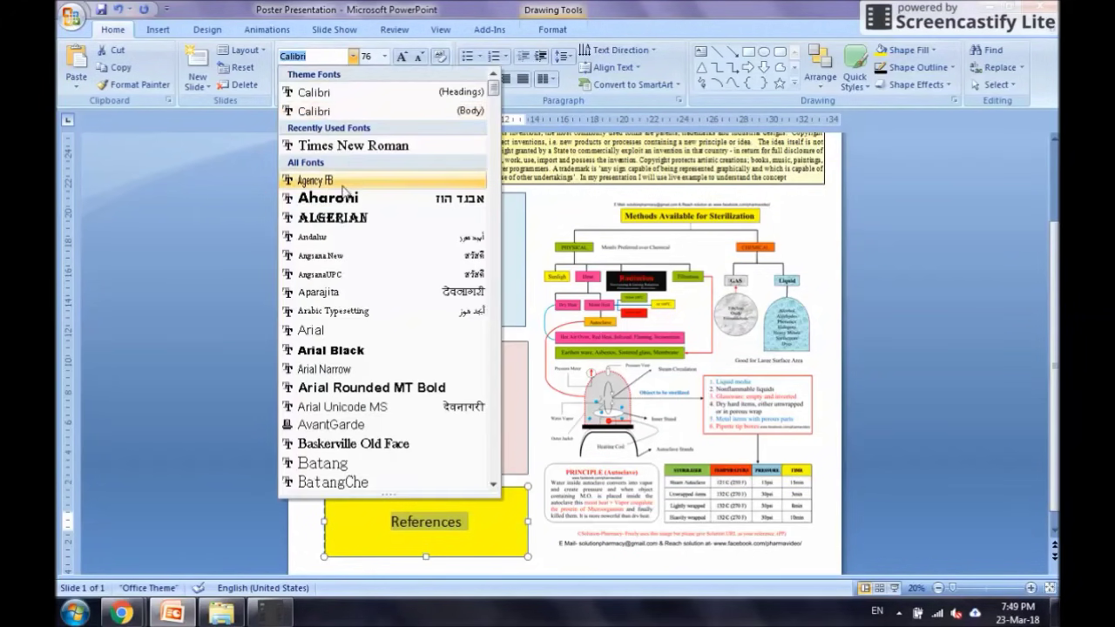
left_click(348, 149)
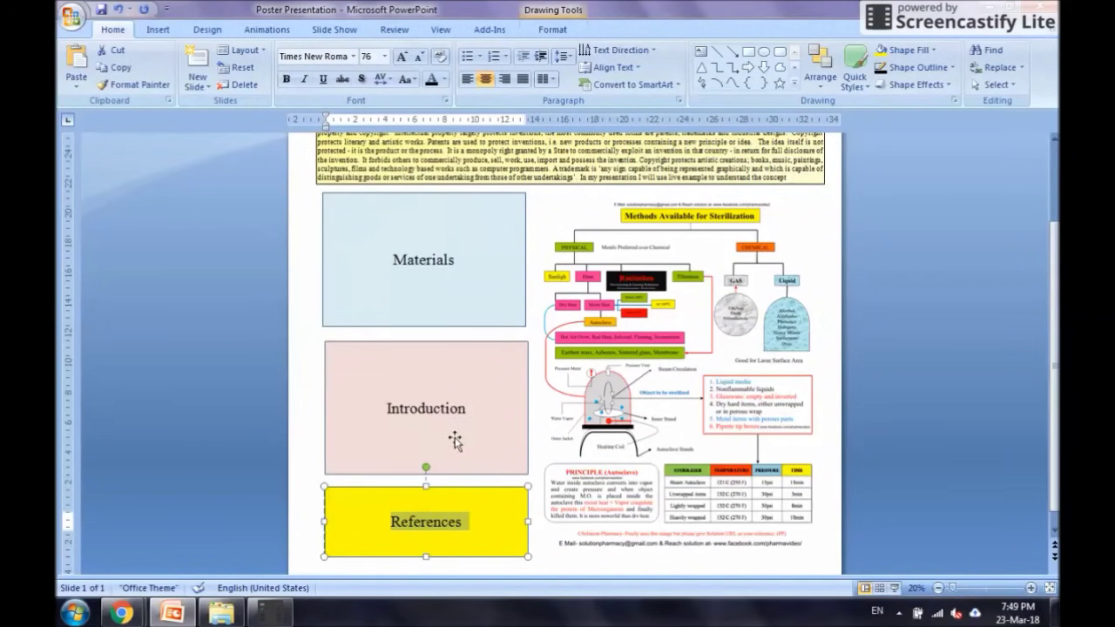
left_click(901, 442)
scroll(498, 332, "down", 1)
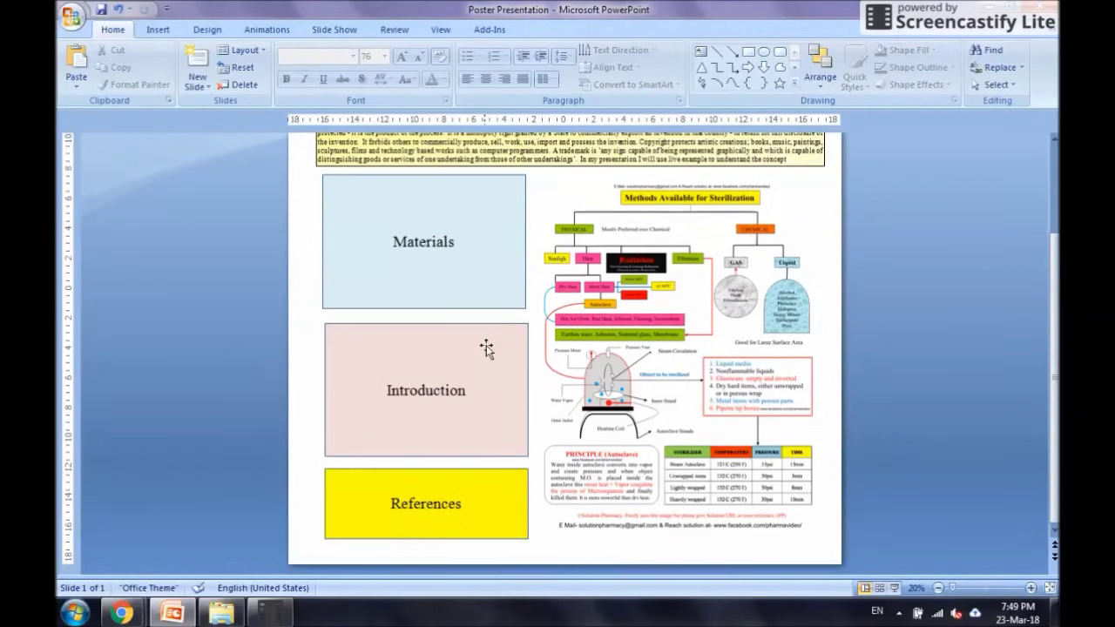
- Save the Poster Presentation file and return to the top of the slide
left_click(100, 10)
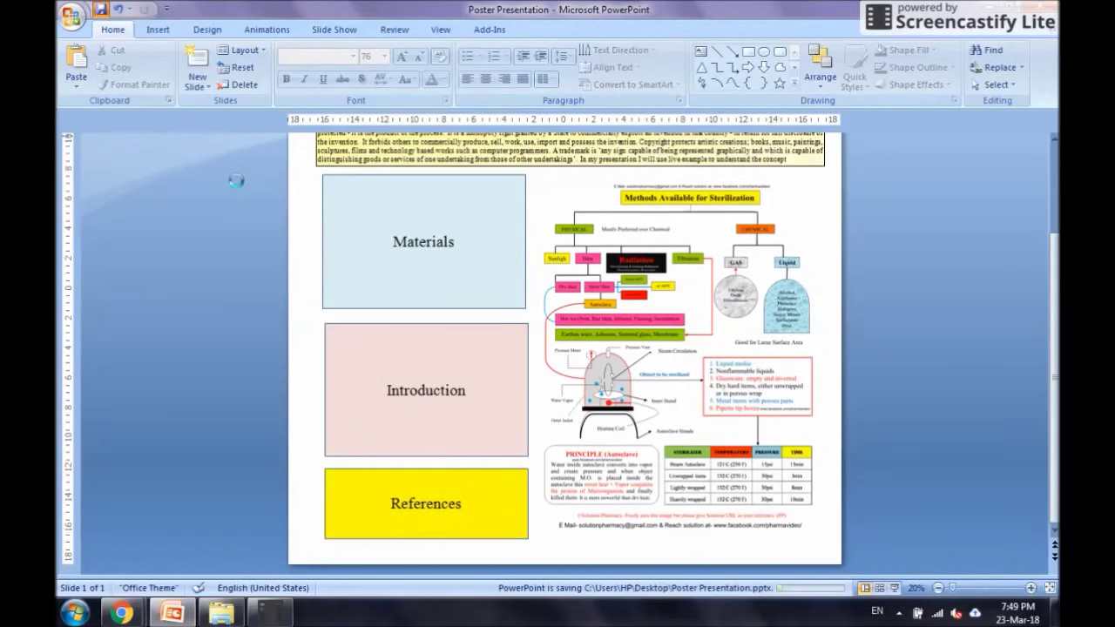
scroll(485, 428, "up", 3)
scroll(577, 446, "up", 4)
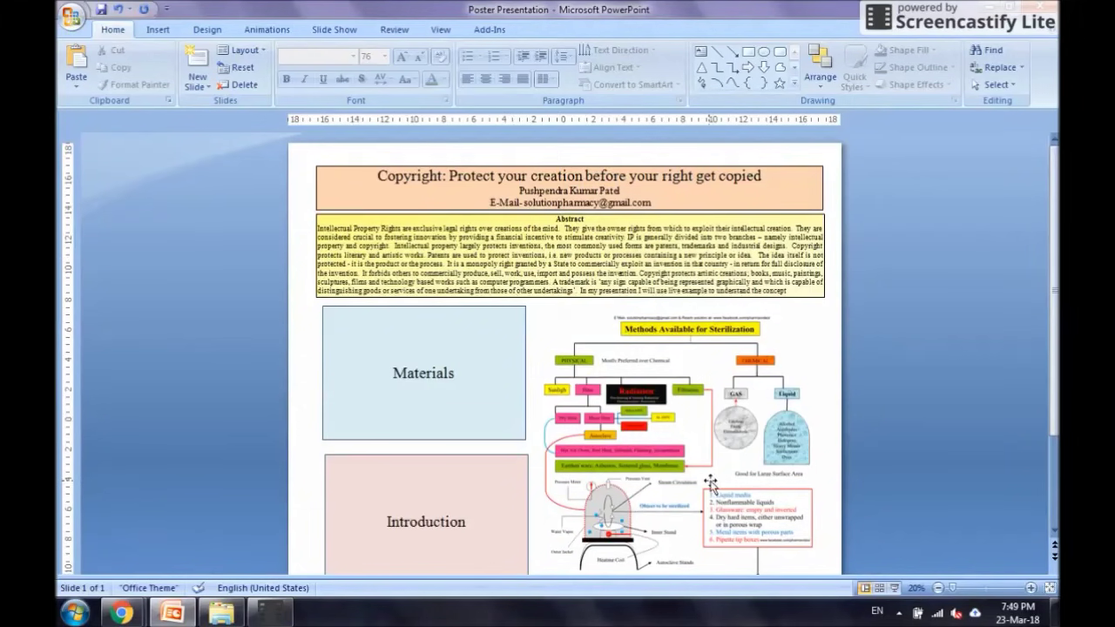
scroll(709, 480, "down", 7)
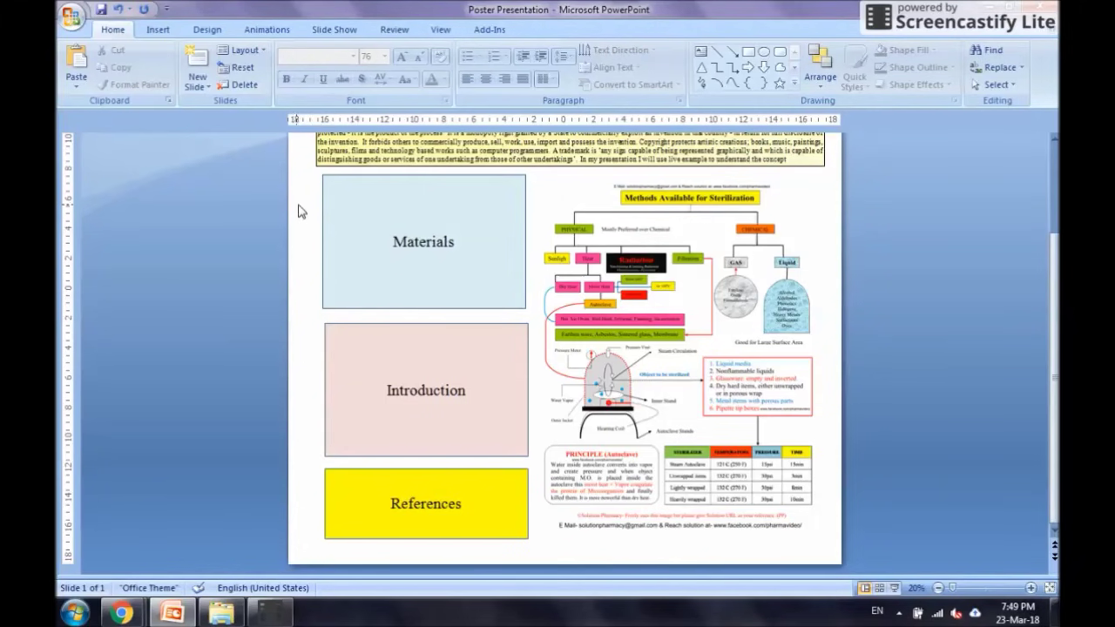
scroll(324, 406, "up", 3)
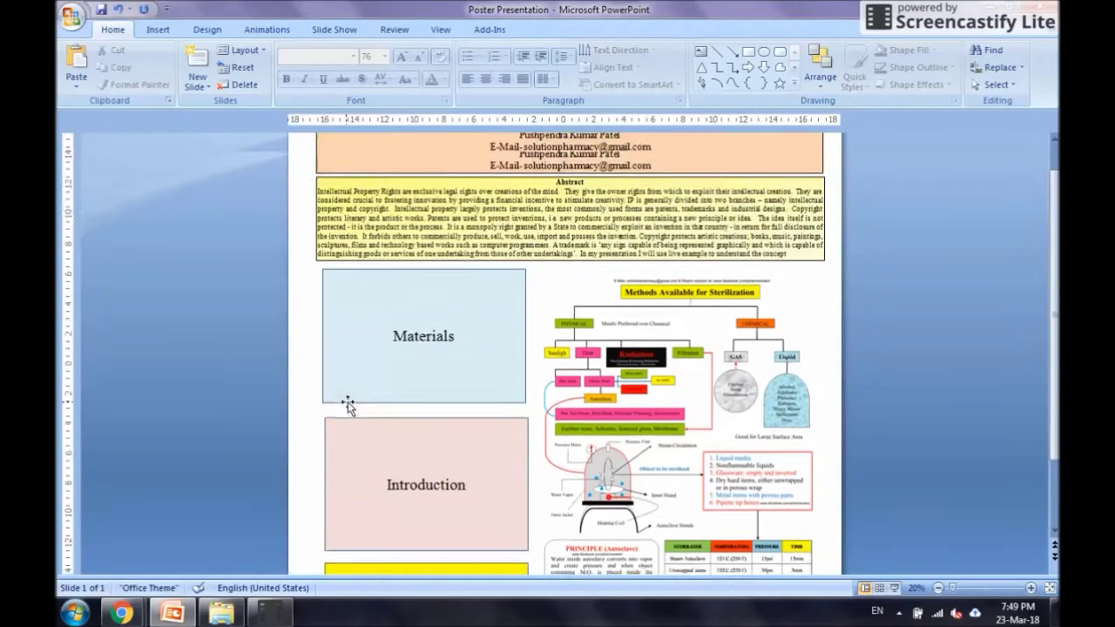
left_click(155, 31)
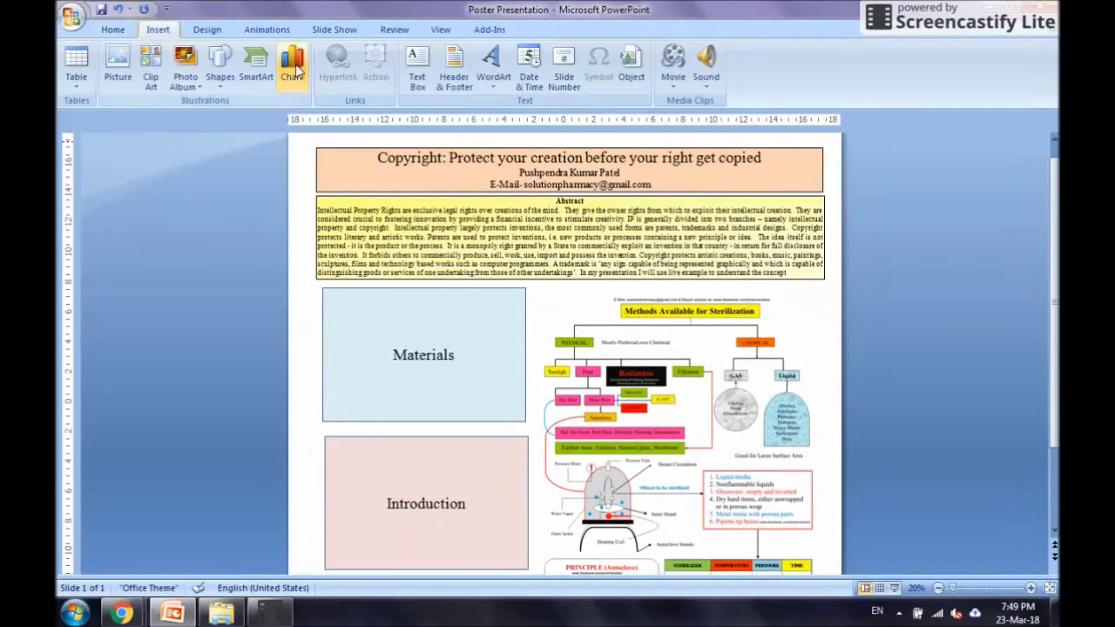
- Add a Times New Roman text box 'This Poster is made by- Solution Pharmacy' across the slide top
left_click(417, 80)
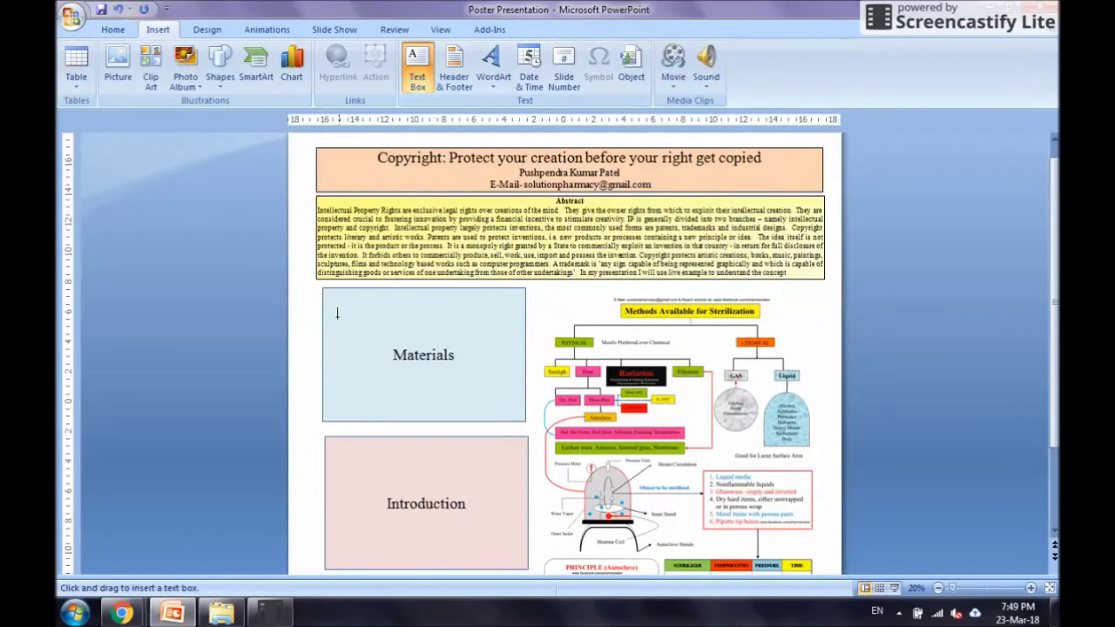
scroll(445, 154, "up", 1)
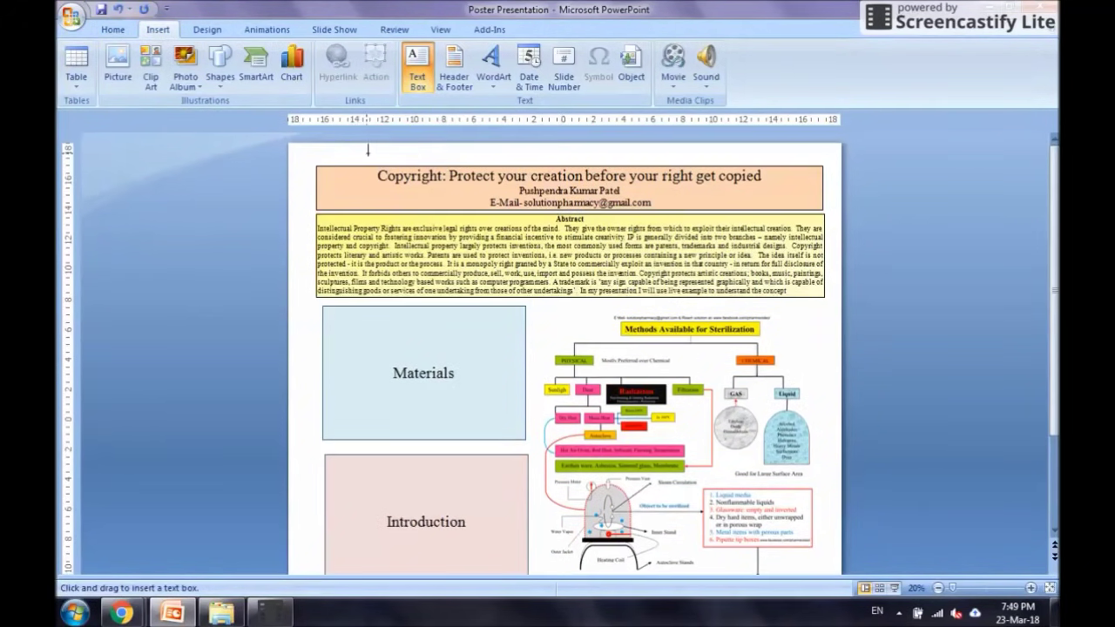
mouse_move(333, 149)
left_mouse_down()
mouse_move(435, 145)
mouse_move(807, 207)
left_mouse_up()
type("Thi")
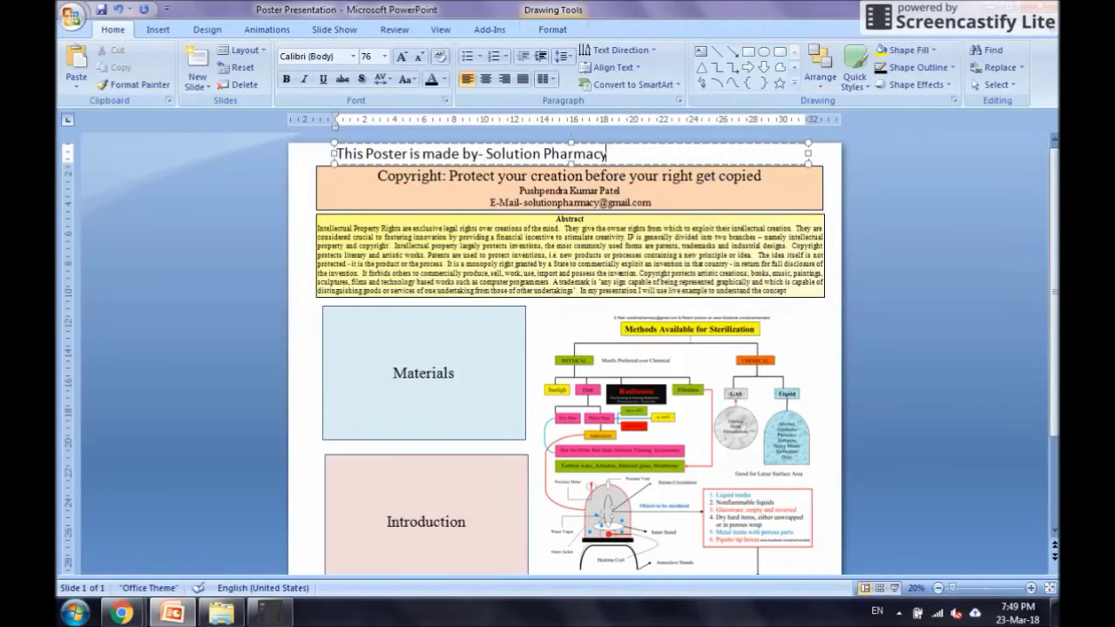
left_click_drag(608, 153, 335, 153)
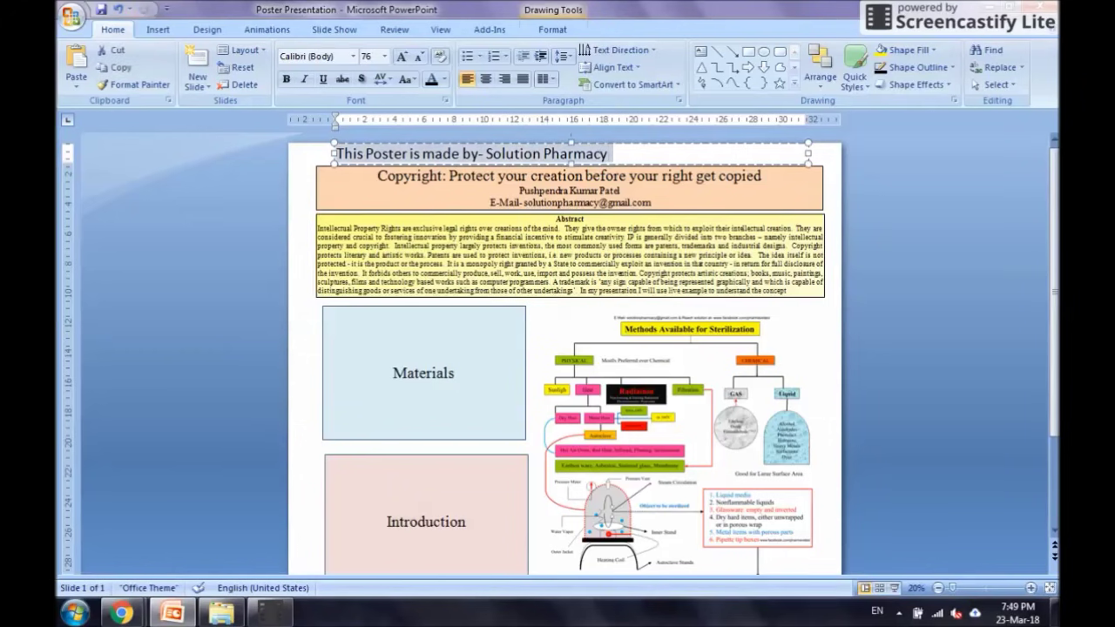
left_click(353, 56)
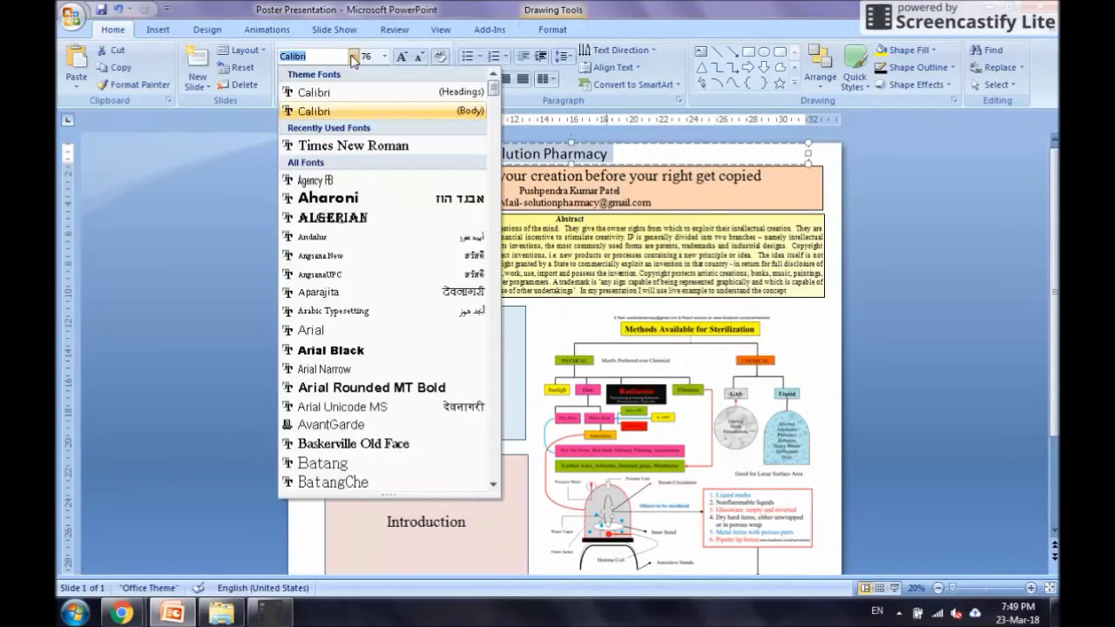
left_click(355, 147)
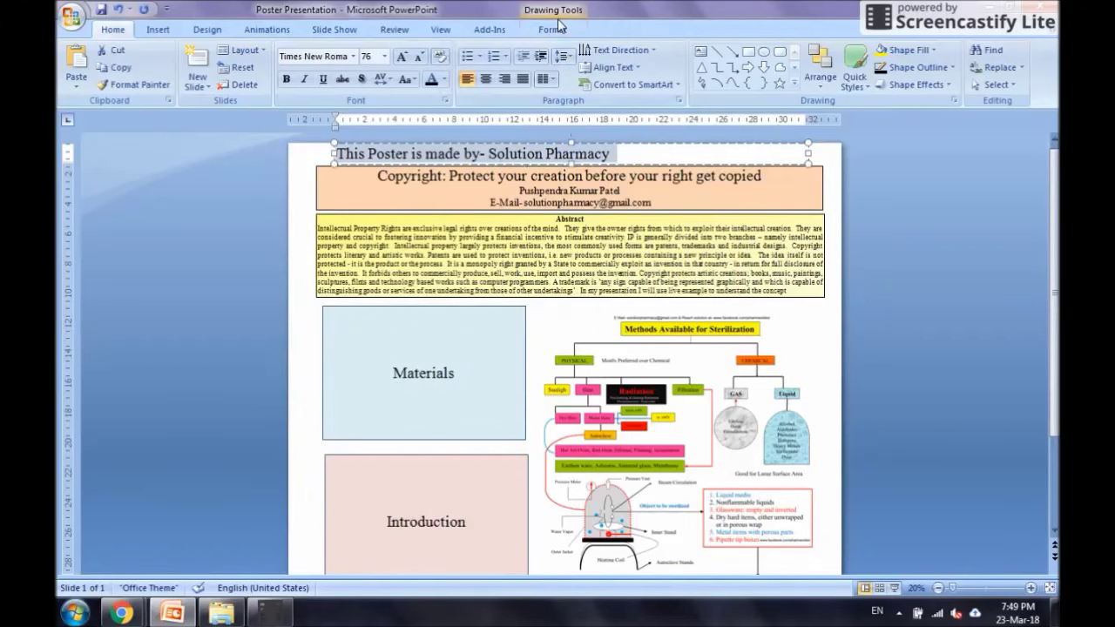
- Rotate the credit text to read bottom-to-top and lengthen its text box downward
left_click(610, 50)
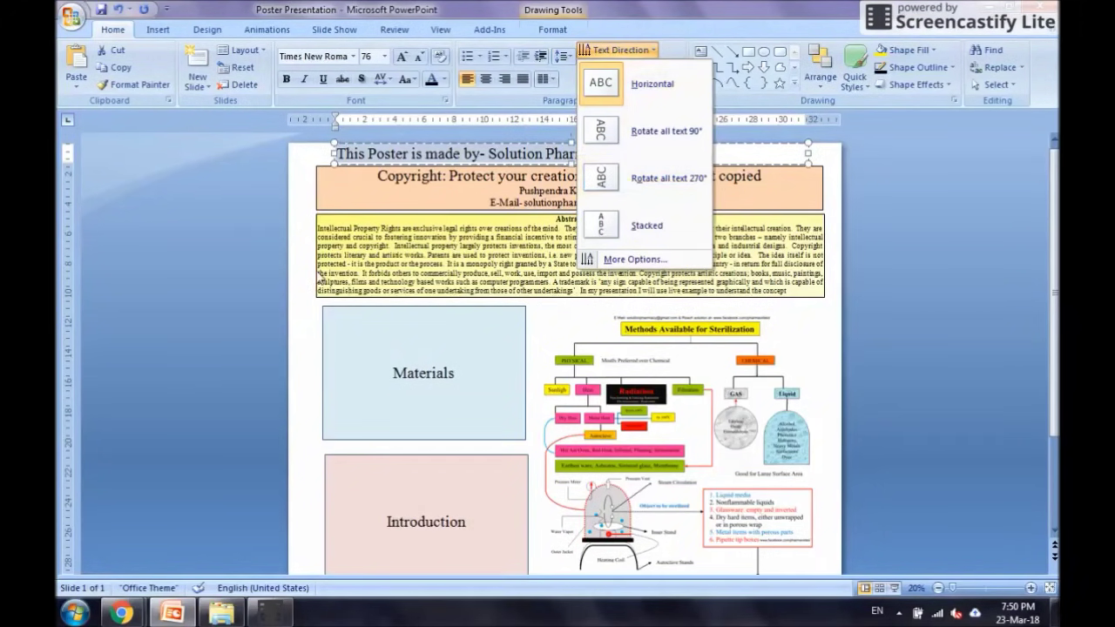
left_click(619, 178)
left_click_drag(527, 162, 562, 430)
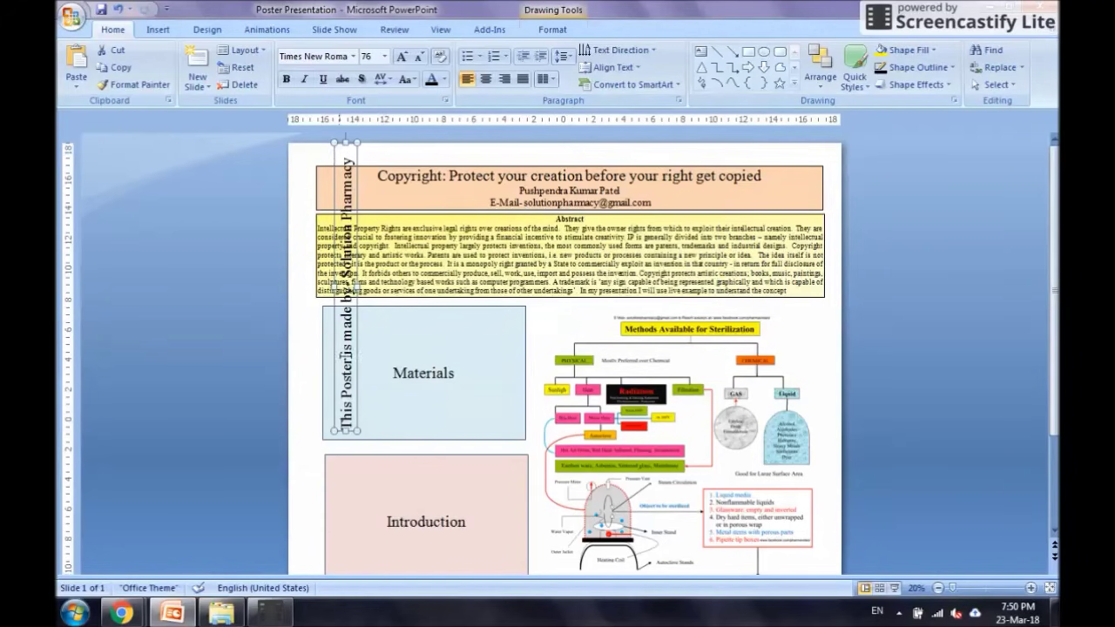
left_click_drag(347, 435, 348, 476)
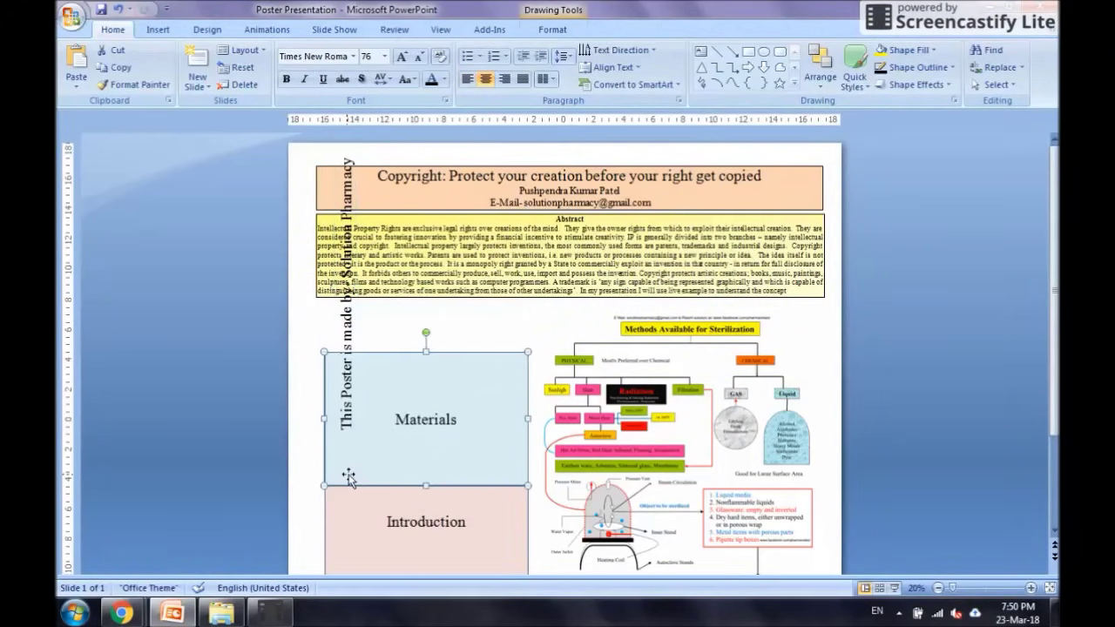
left_click(345, 425)
left_click_drag(345, 432, 346, 517)
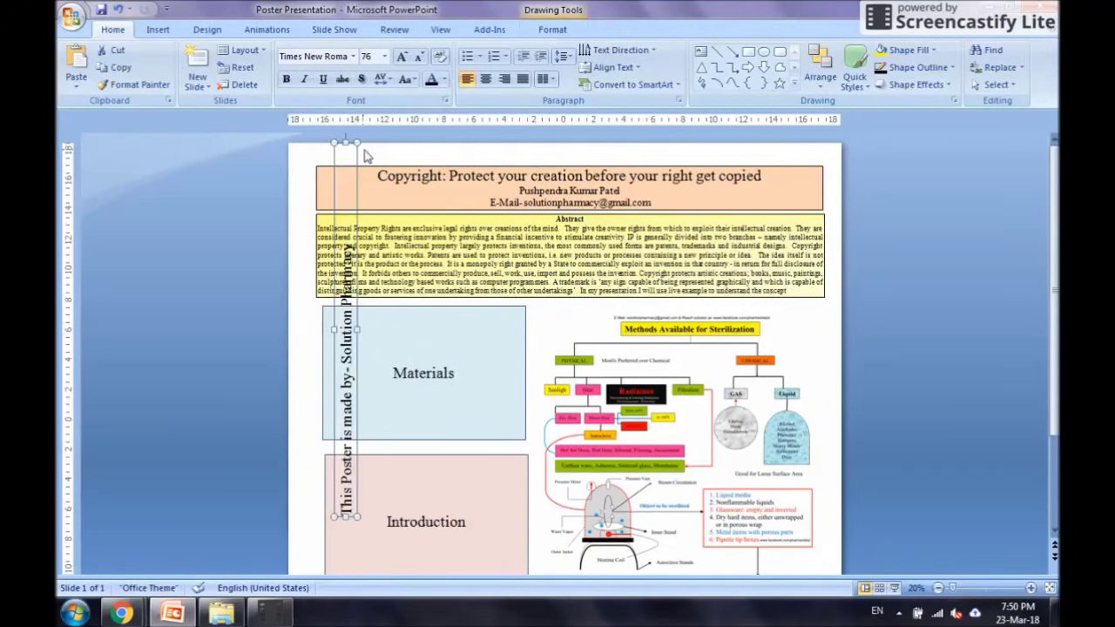
- Move the vertical credit box to the left edge, beside the Materials, Introduction and References boxes
left_click_drag(354, 151, 317, 269)
scroll(317, 269, "down", 3)
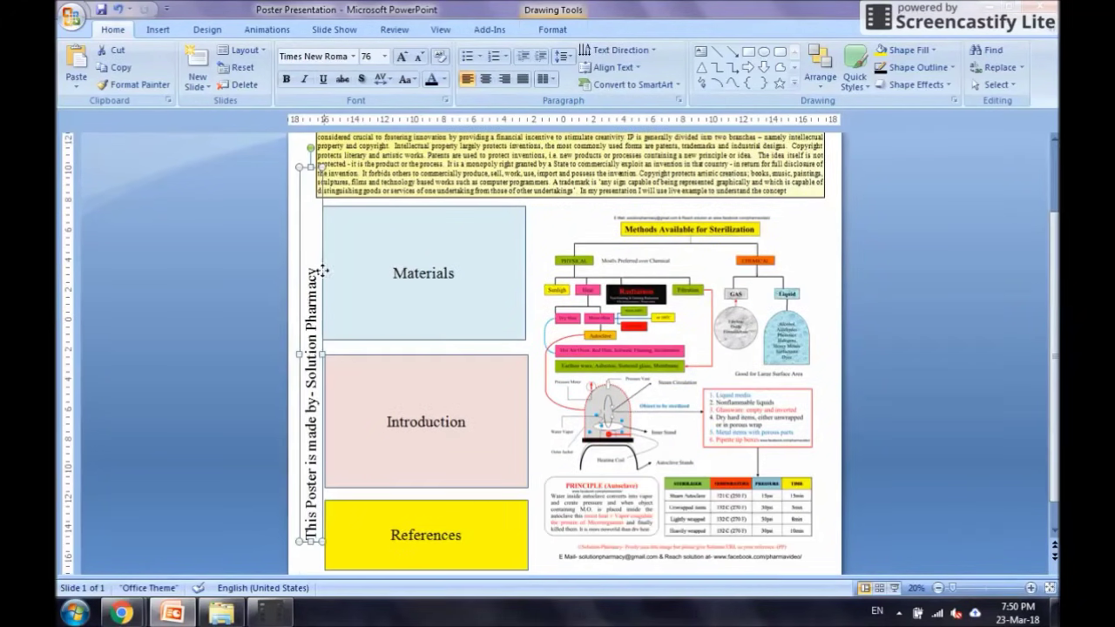
left_click(881, 264)
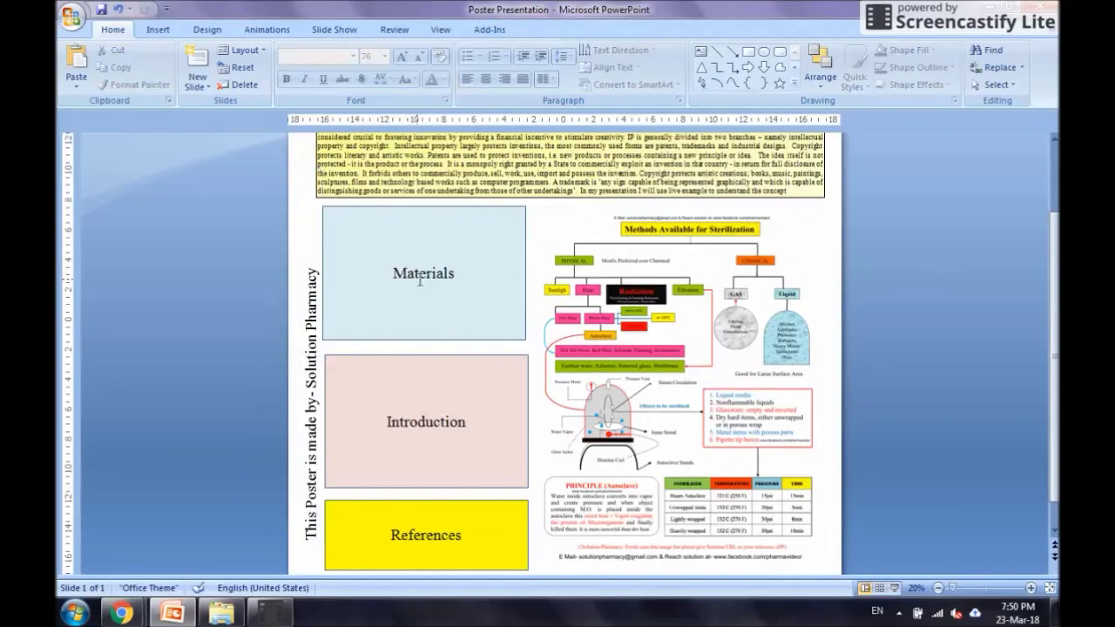
scroll(432, 373, "up", 2)
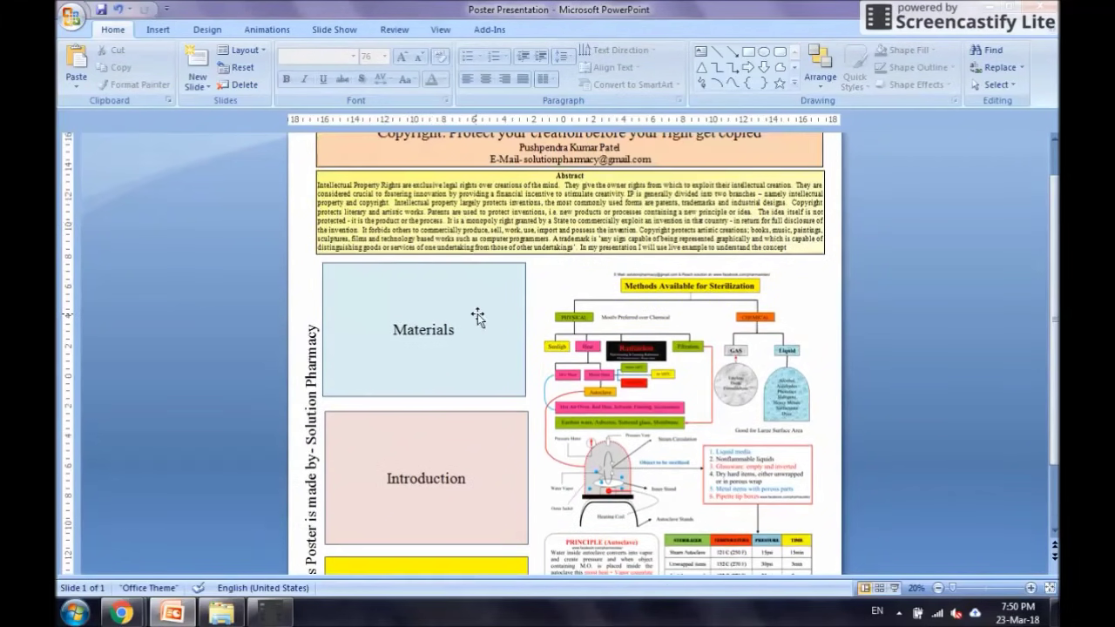
scroll(477, 318, "up", 1)
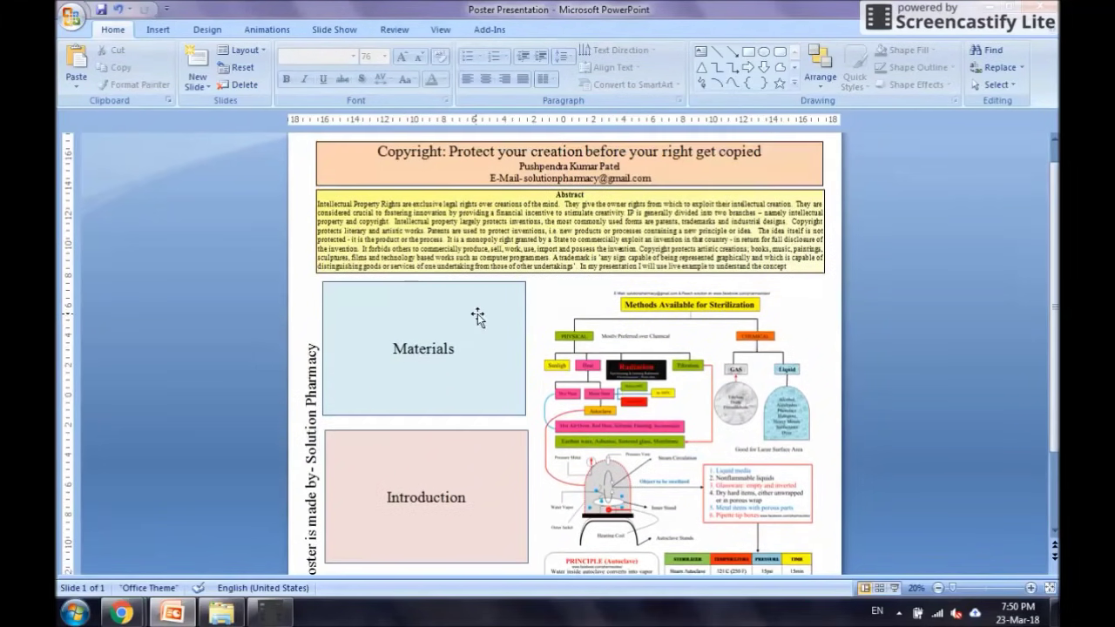
left_click(311, 366)
left_click(311, 250)
left_click_drag(311, 251, 311, 334)
scroll(311, 327, "down", 3)
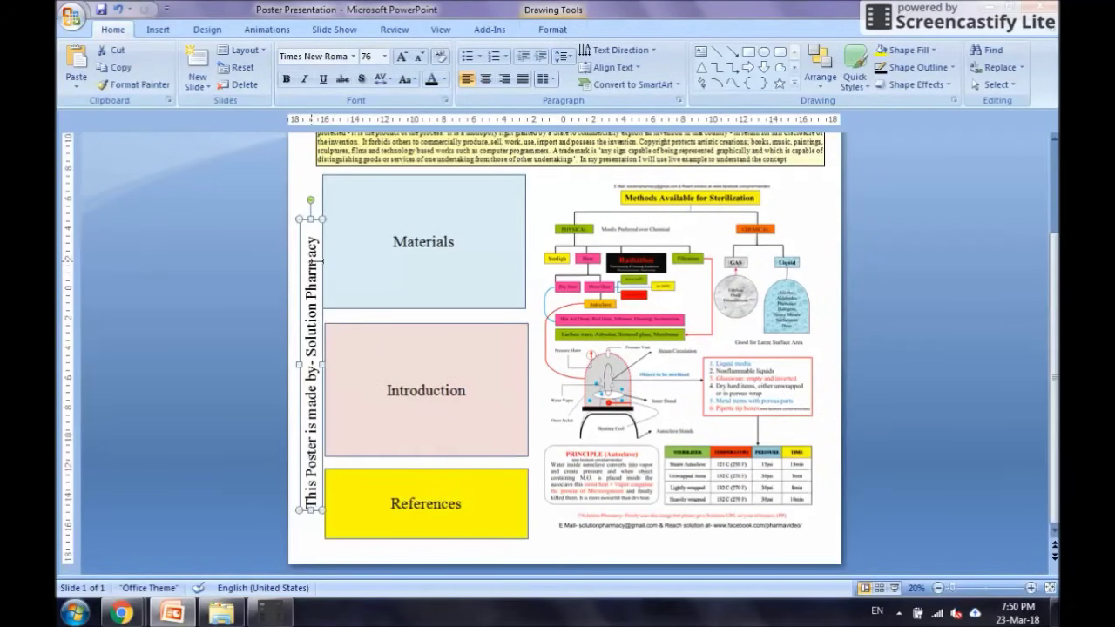
left_click_drag(304, 219, 305, 183)
left_click(892, 322)
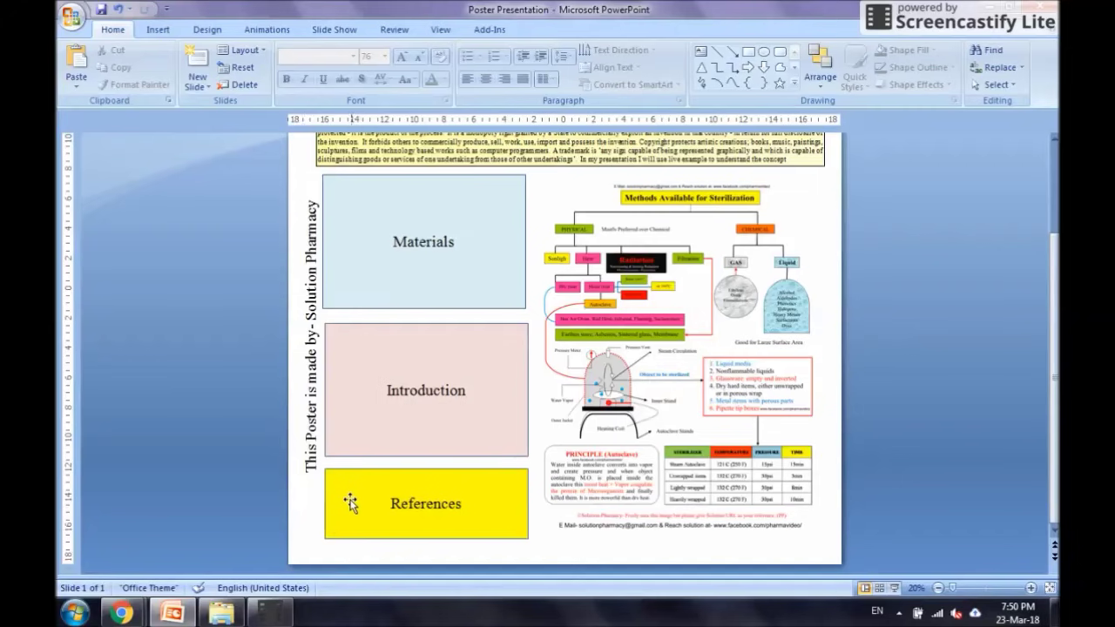
scroll(349, 502, "up", 3)
scroll(440, 385, "down", 3)
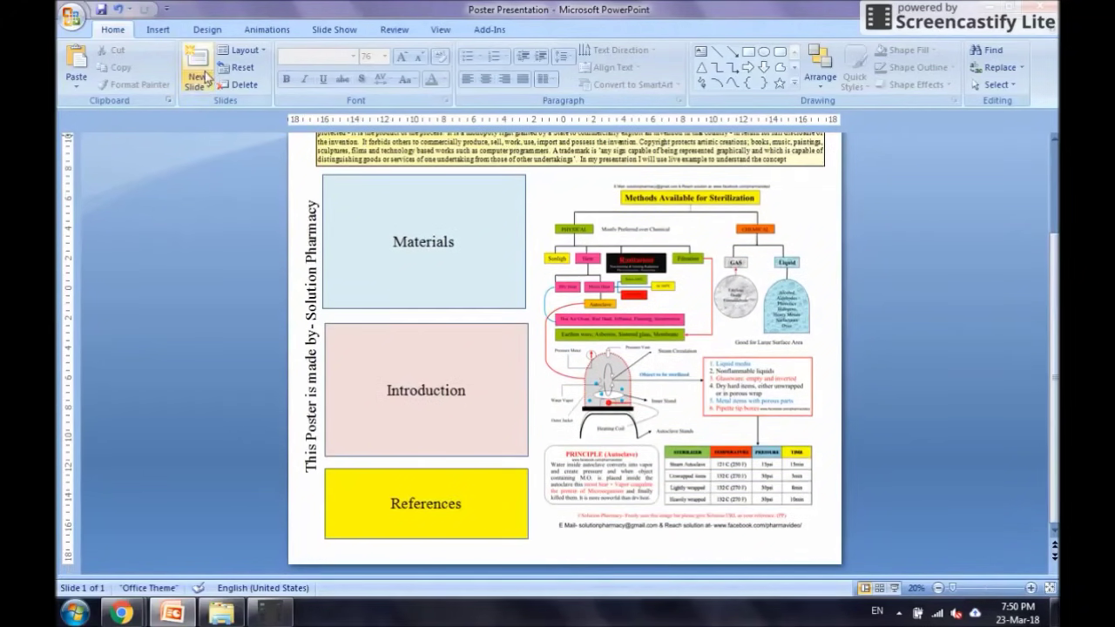
- Add a text box below the e-mail line reading 'If you like this please let us Know'
left_click(158, 29)
left_click(417, 70)
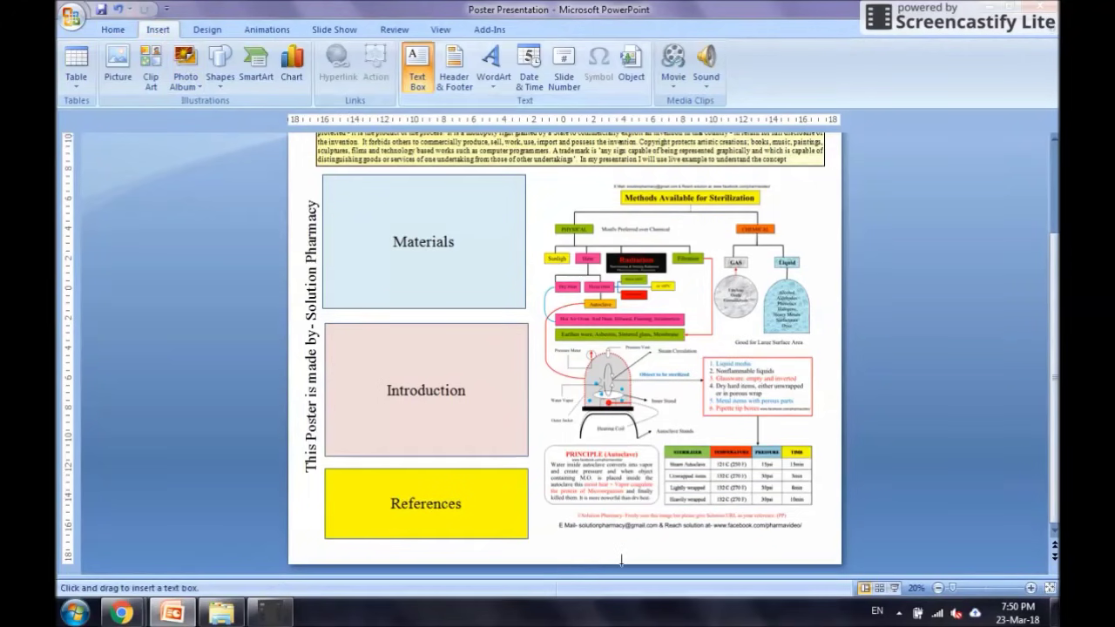
left_click_drag(547, 540, 818, 552)
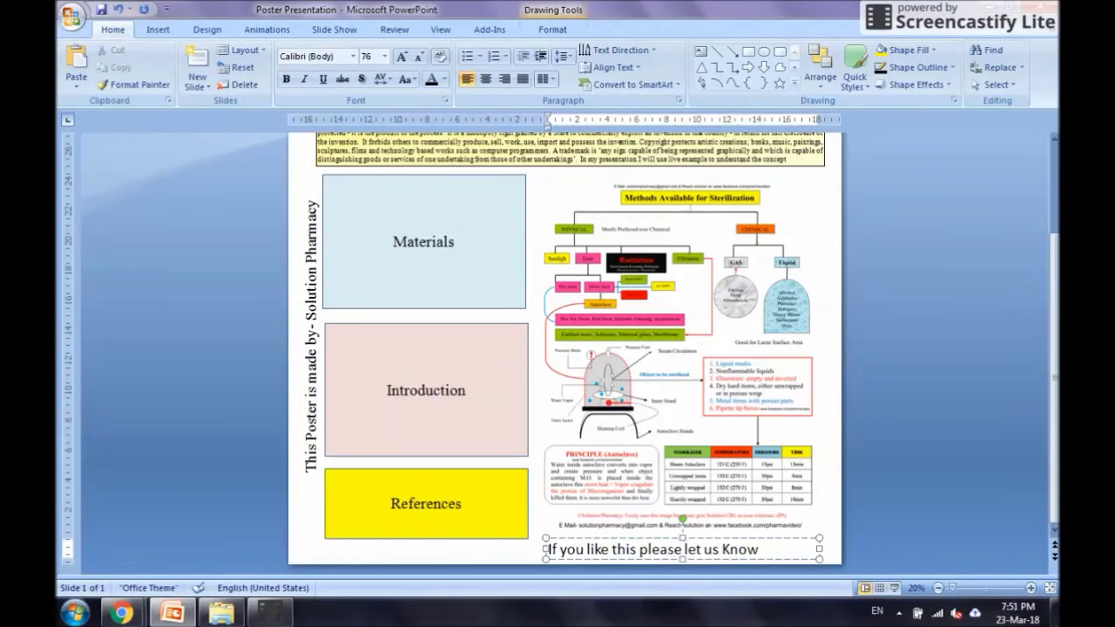
type("!")
- Format the footer line as centred, red, 54-pt Arial Black
left_click_drag(761, 548, 558, 543)
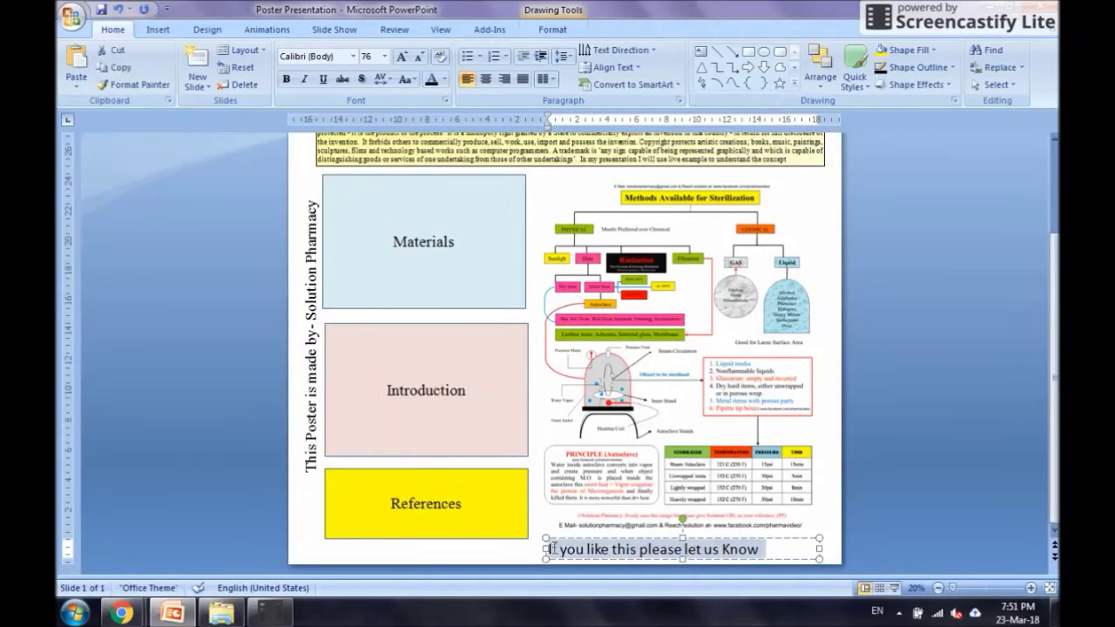
left_click(353, 56)
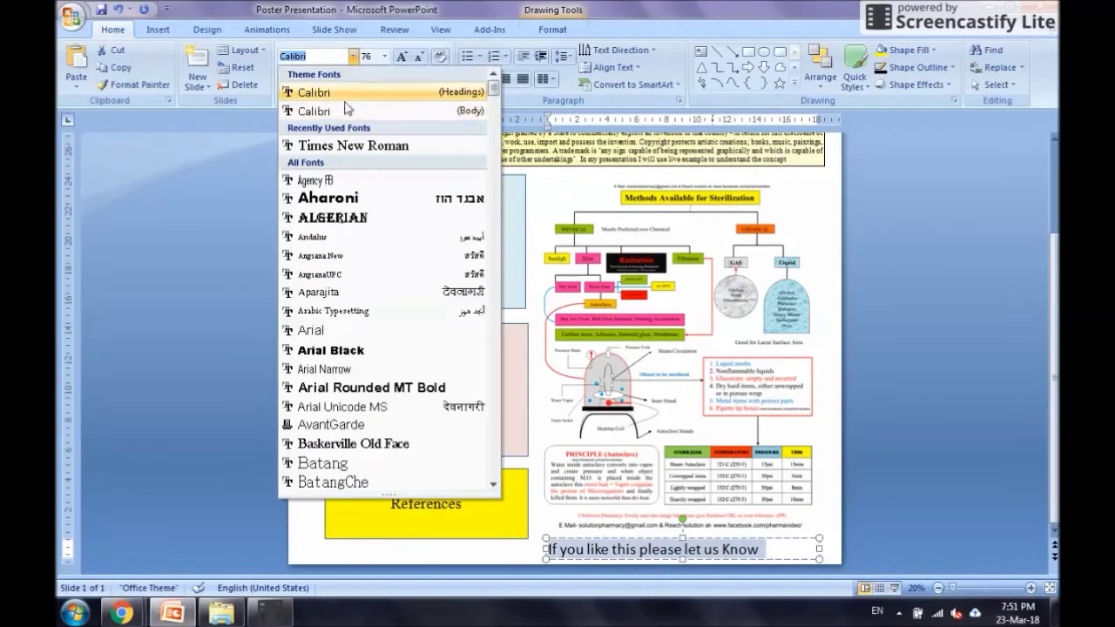
left_click(331, 351)
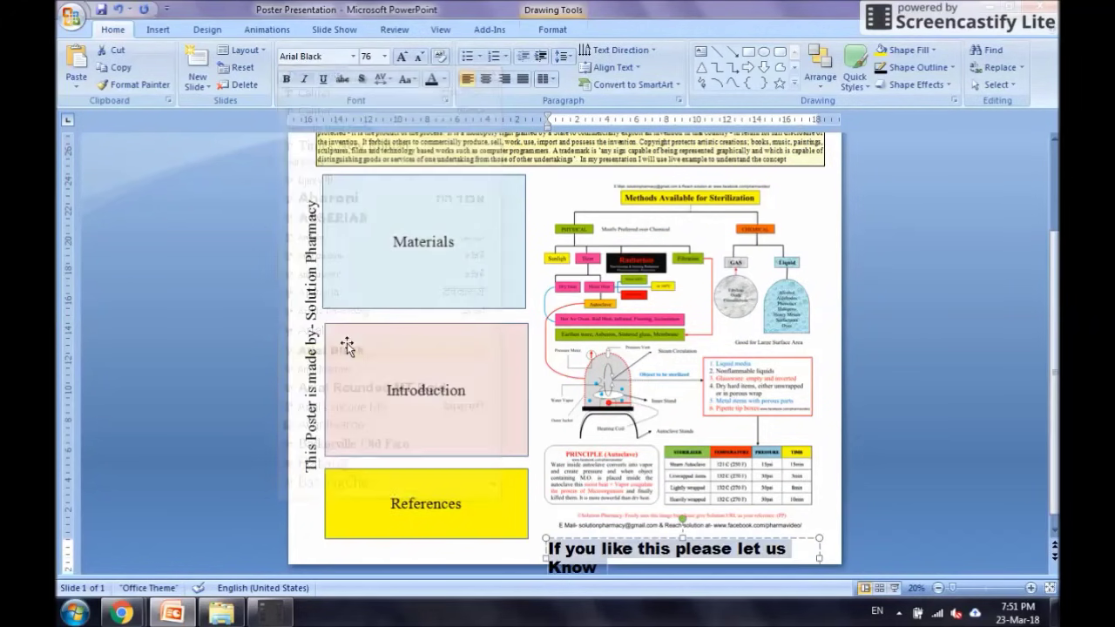
left_click(384, 57)
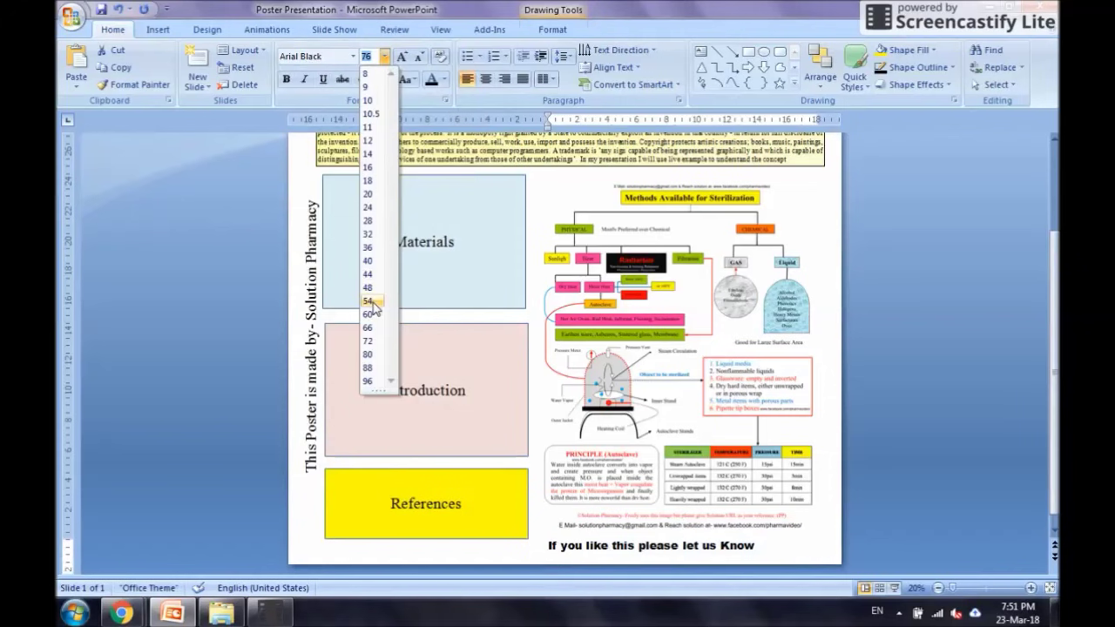
left_click(369, 302)
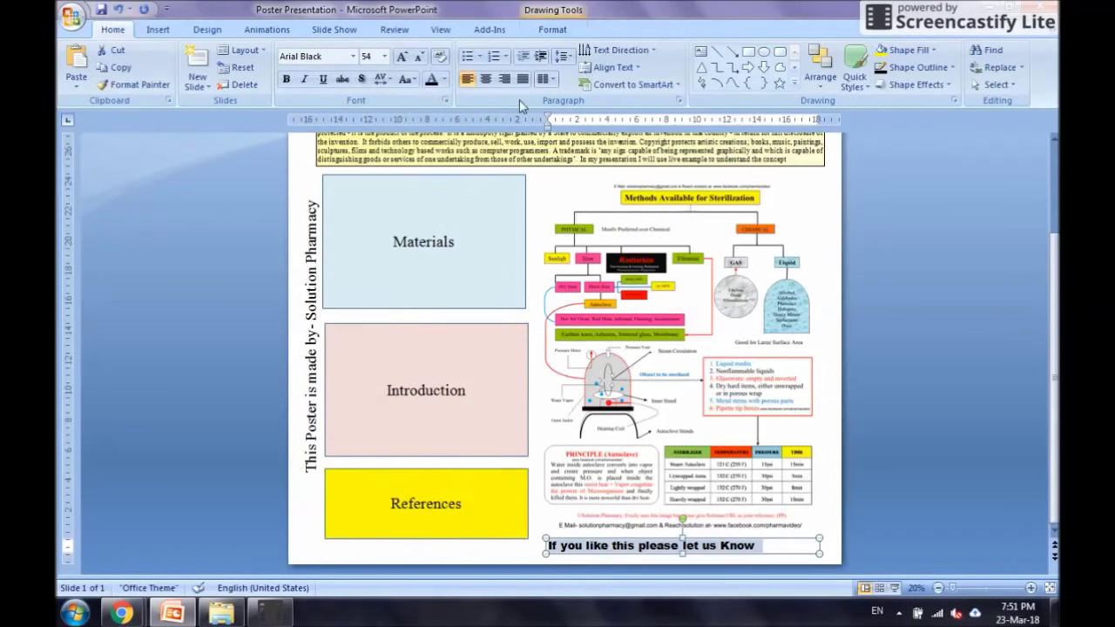
left_click(485, 79)
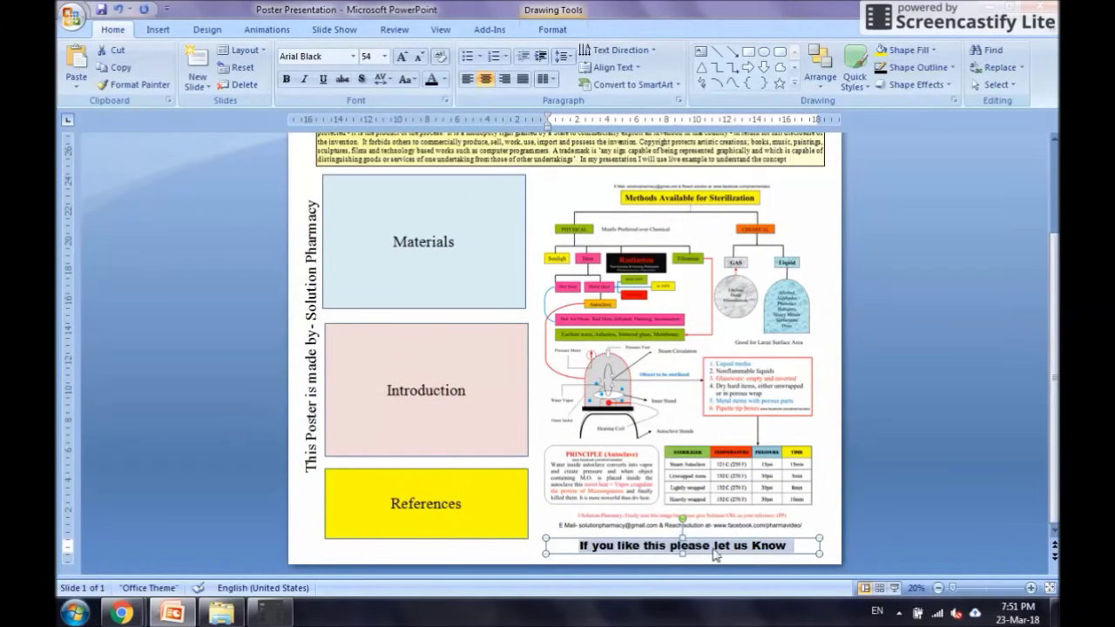
left_click(442, 80)
left_click(442, 194)
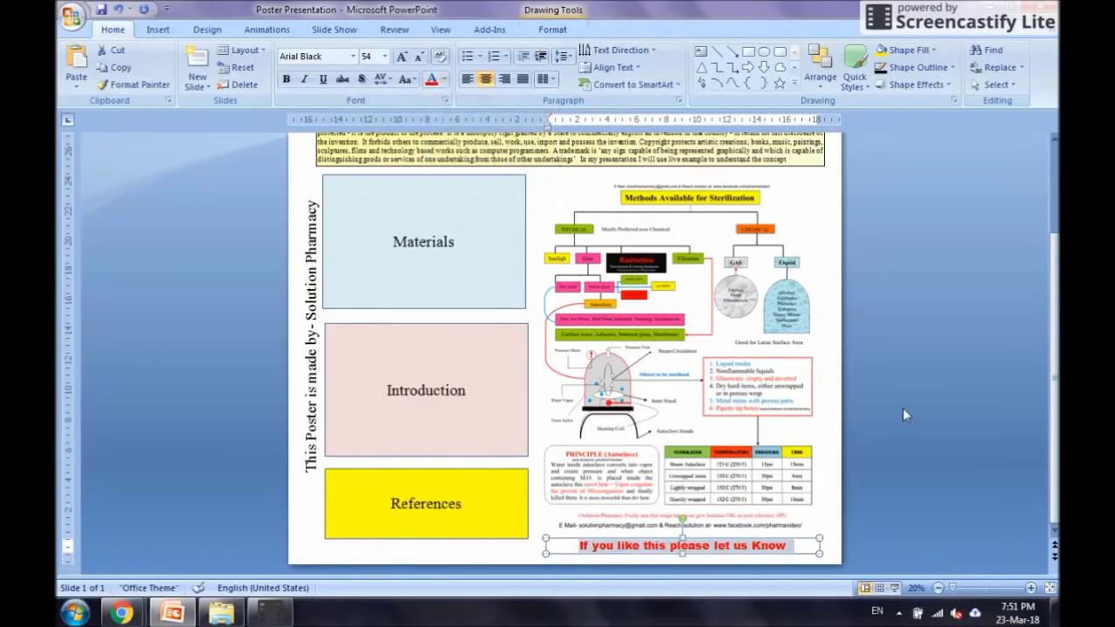
left_click(904, 407)
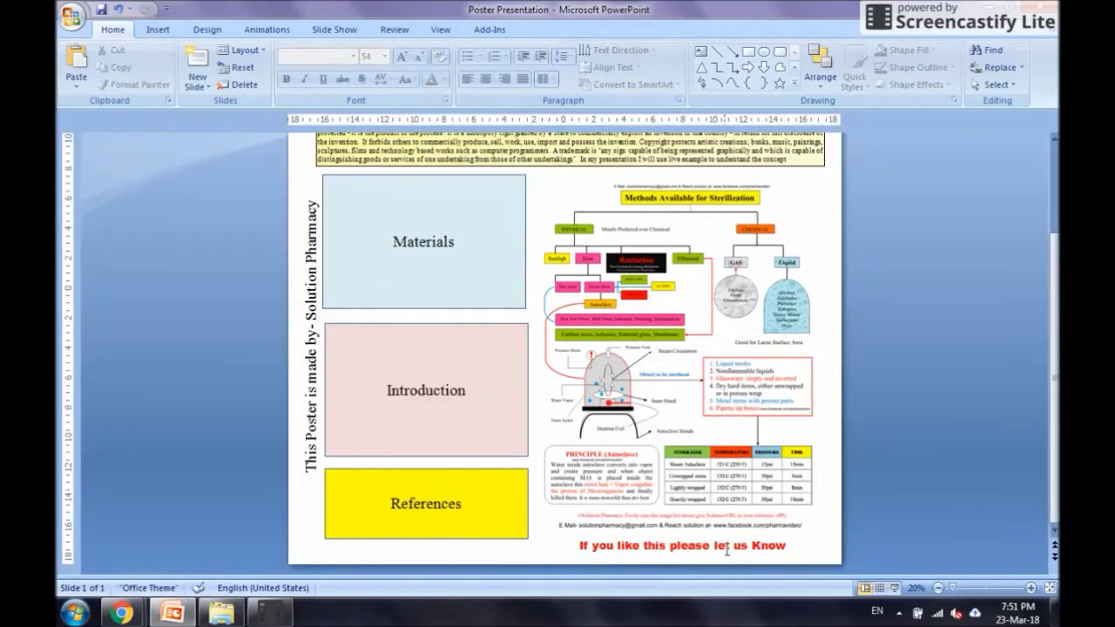
- Look over the finished poster and save the presentation from the Quick Access Toolbar
scroll(478, 316, "up", 1)
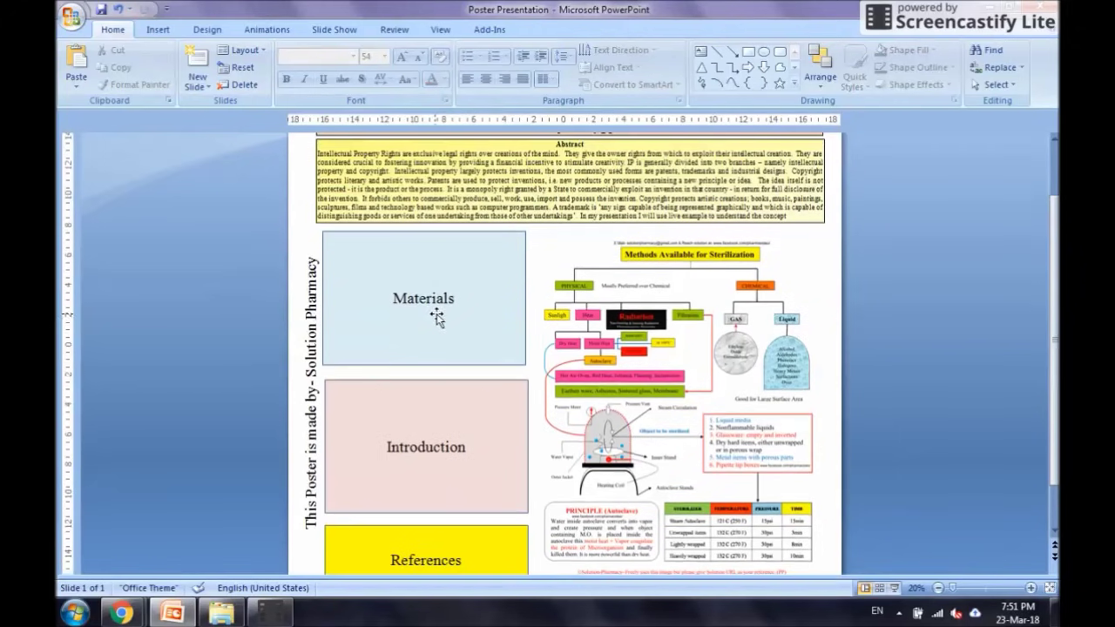
scroll(488, 462, "down", 1)
scroll(725, 411, "up", 2)
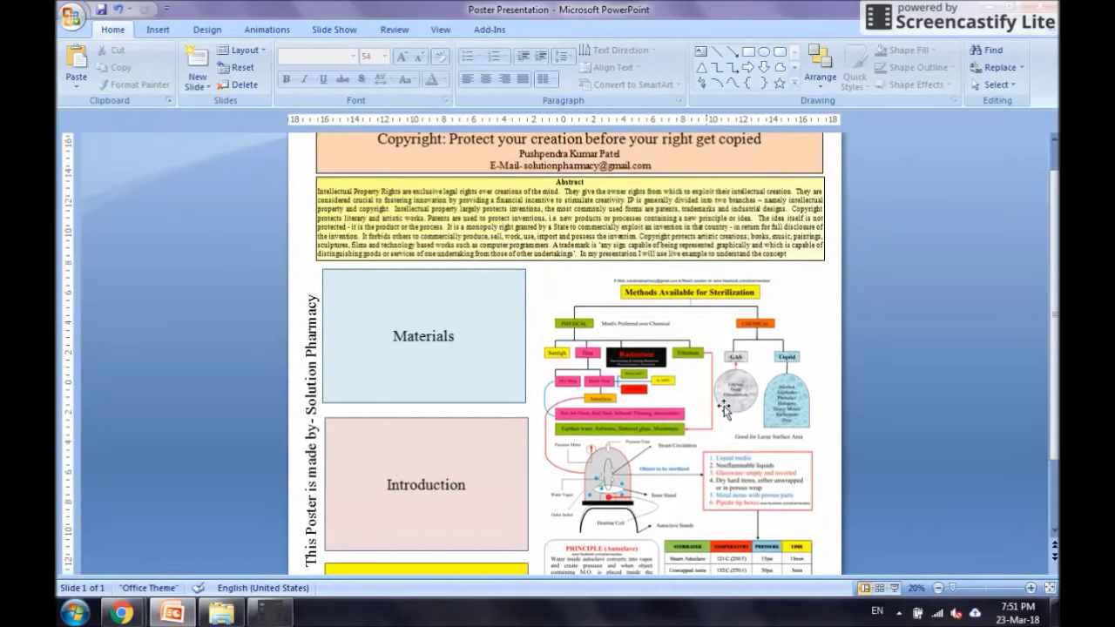
scroll(691, 338, "down", 2)
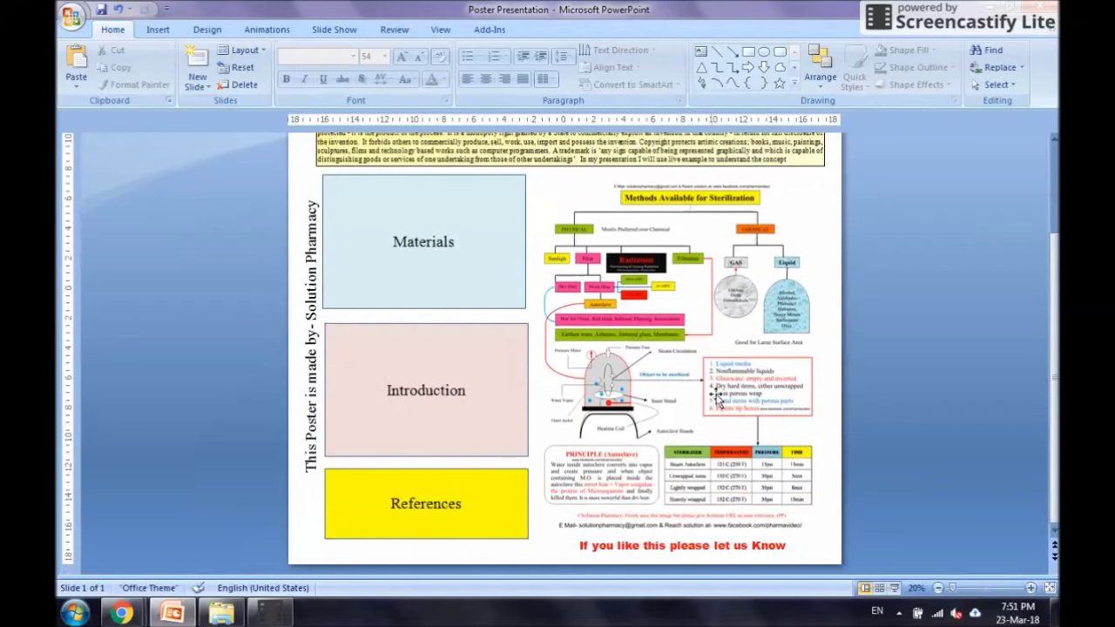
left_click(101, 9)
scroll(811, 512, "up", 3)
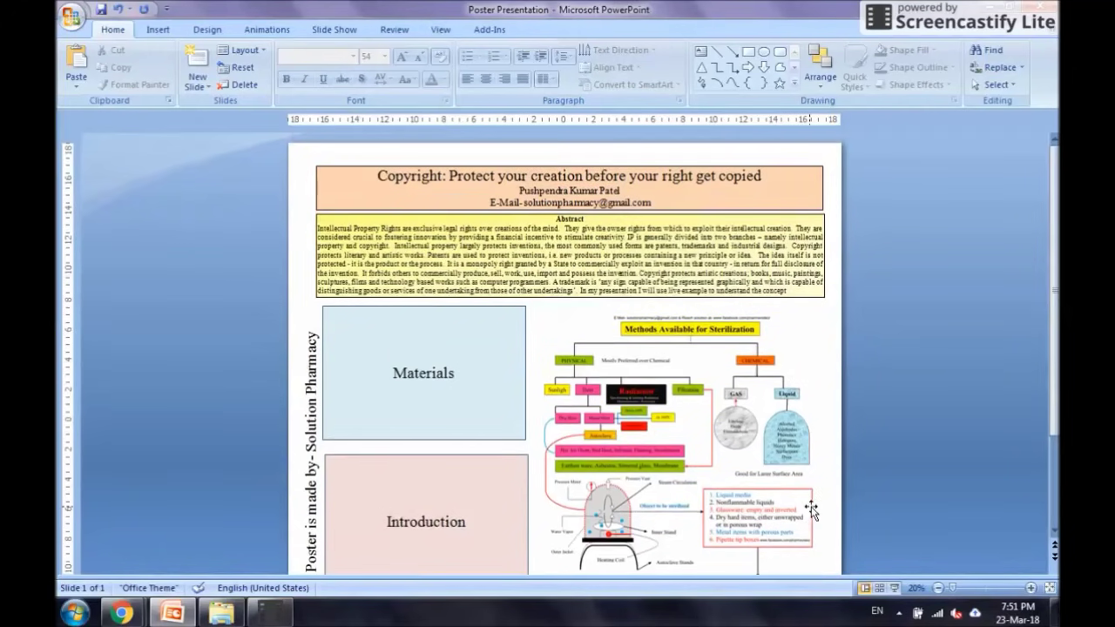
left_click(70, 18)
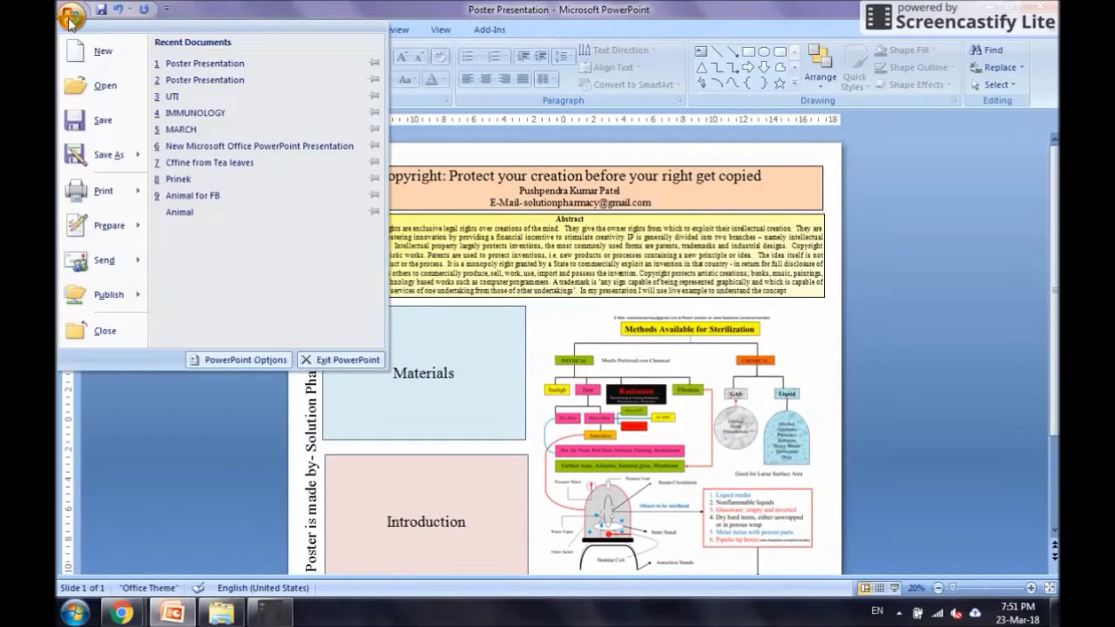
- Publish the poster as the PDF 'Poster Presentation- Demo' on the Desktop
mouse_move(96, 156)
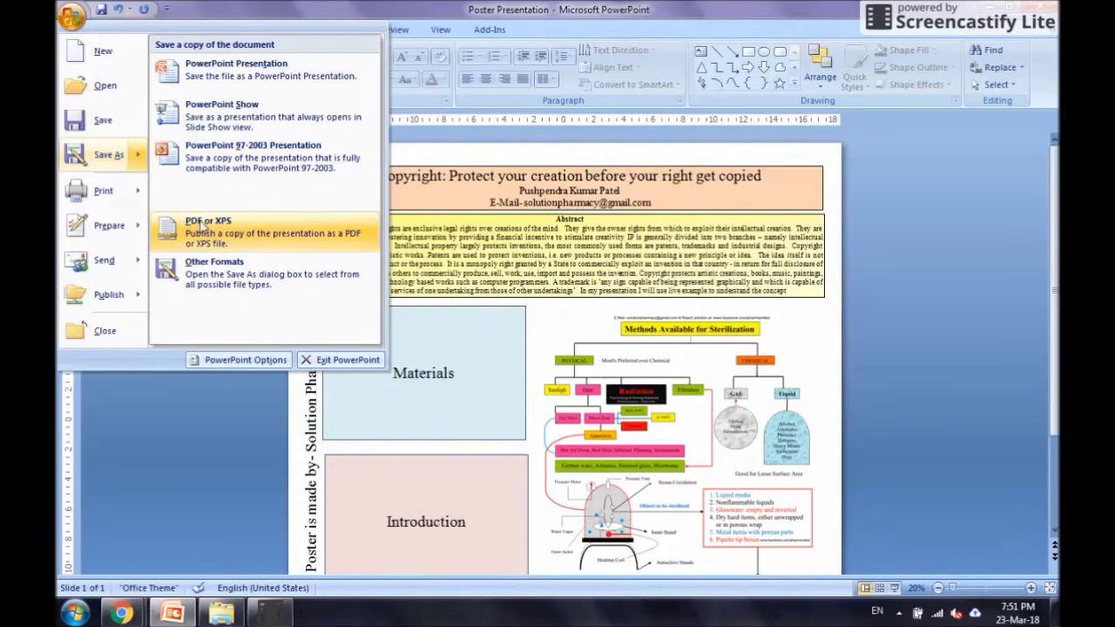
left_click(219, 233)
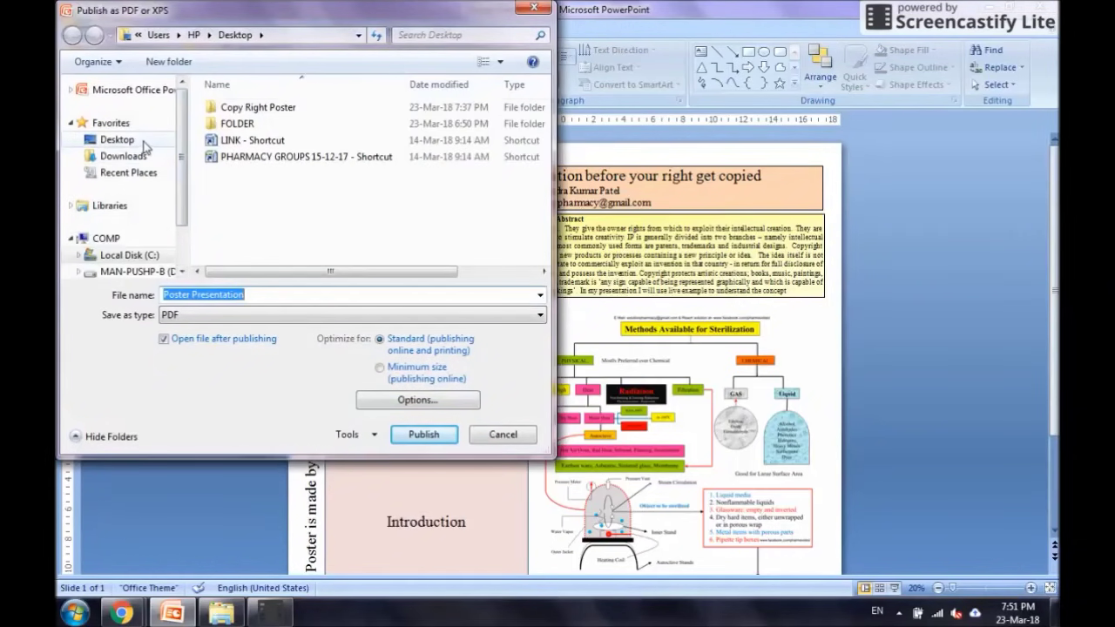
left_click(285, 295)
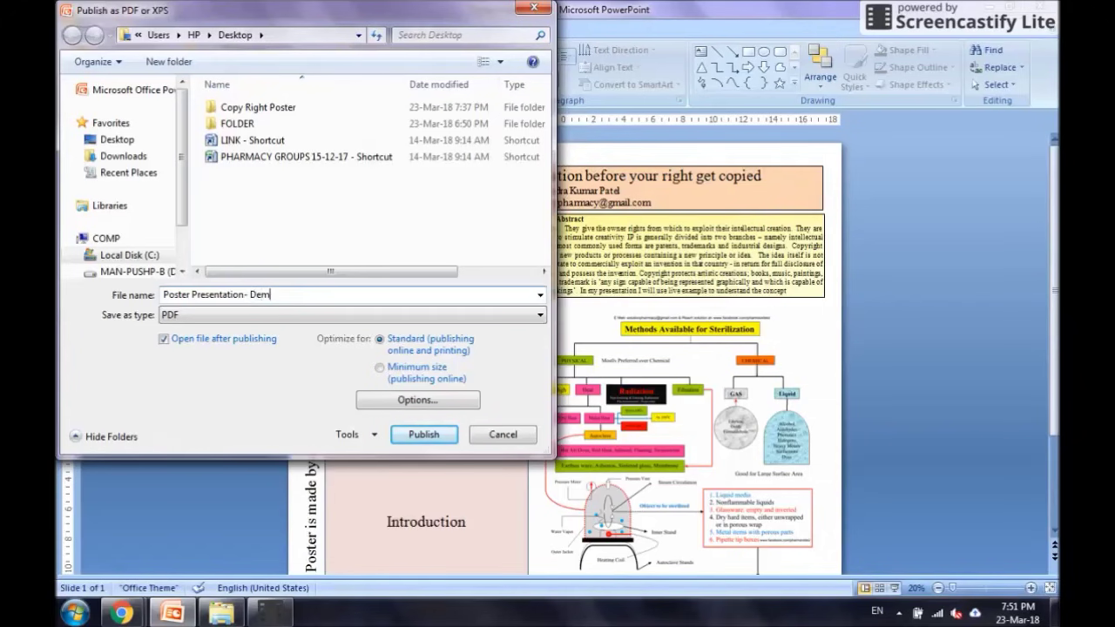
left_click(420, 434)
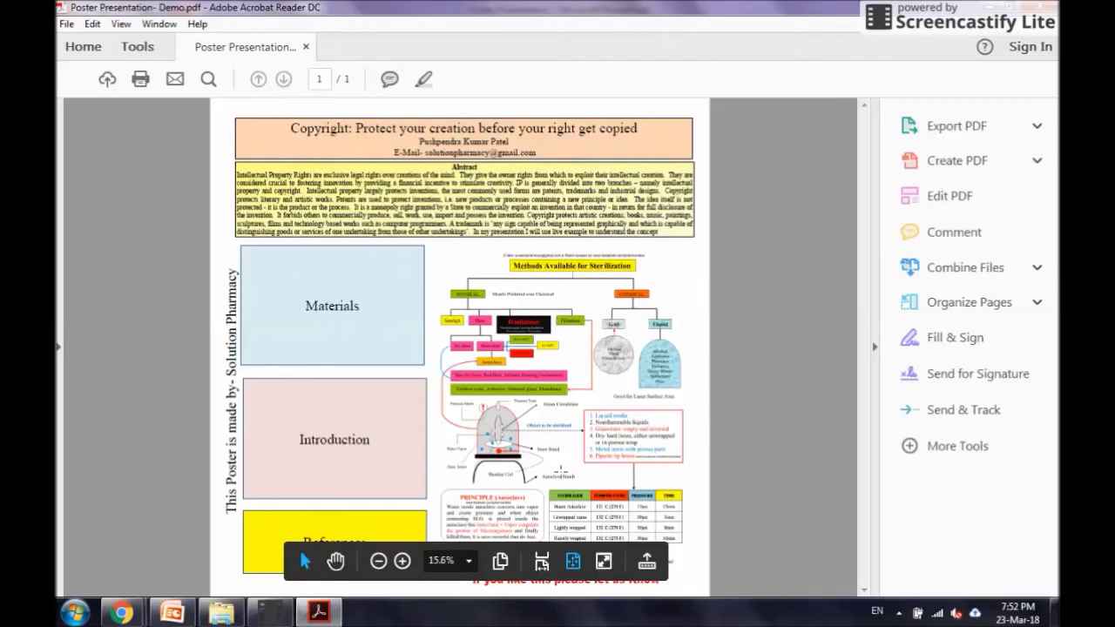
- Collapse Acrobat Reader's Tools pane so the poster PDF fills the window
left_click(877, 345)
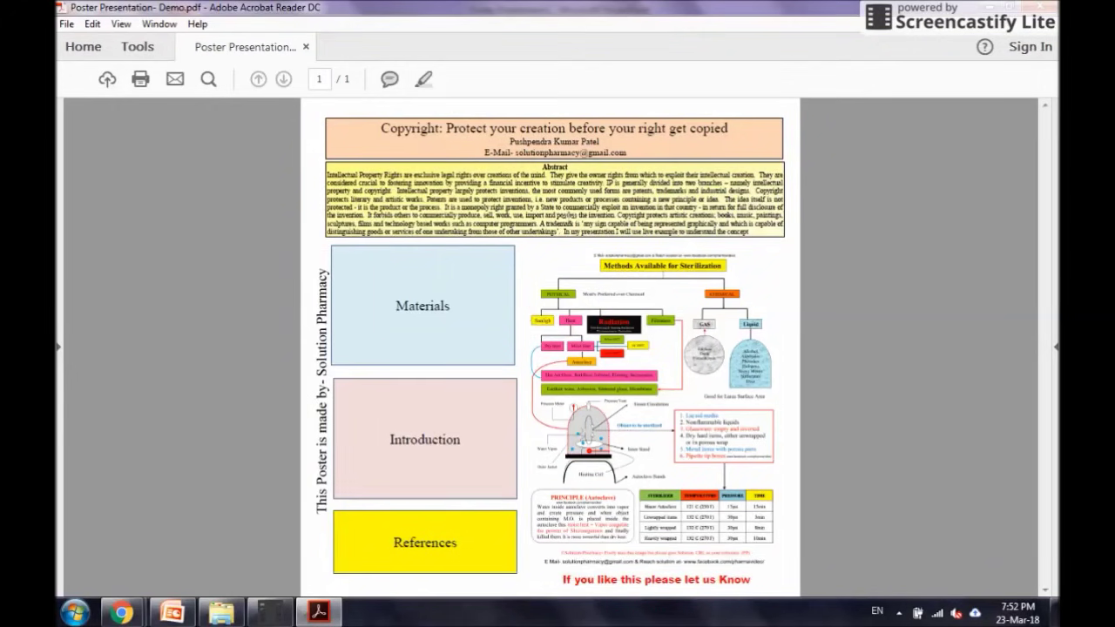